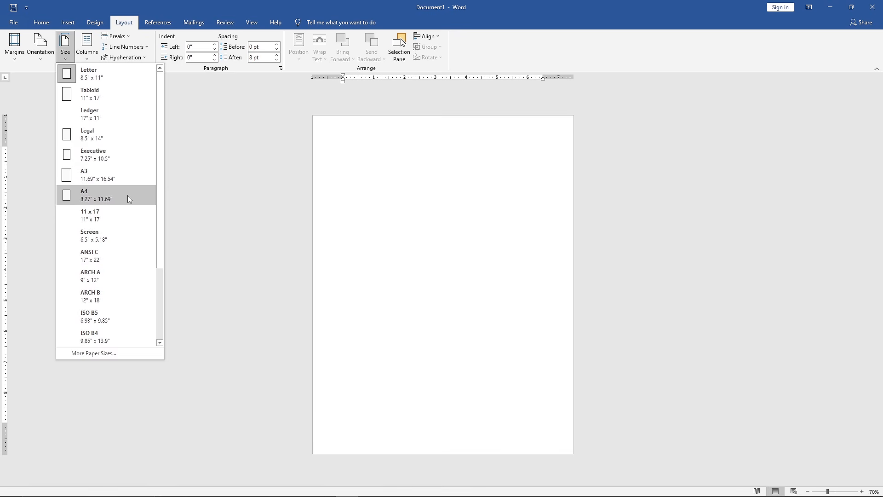
- Set the blank document's paper size to A4 and apply the narrow 0.5" page margins
left_click(128, 196)
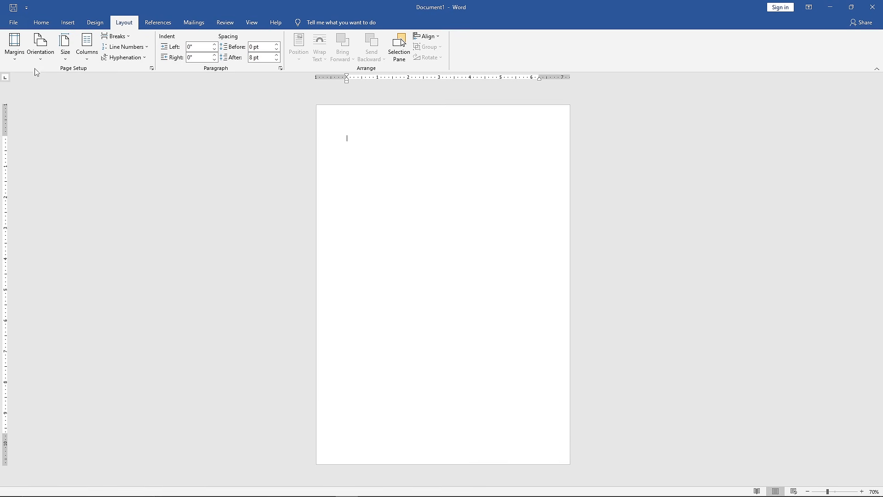
left_click(25, 59)
left_click(70, 138)
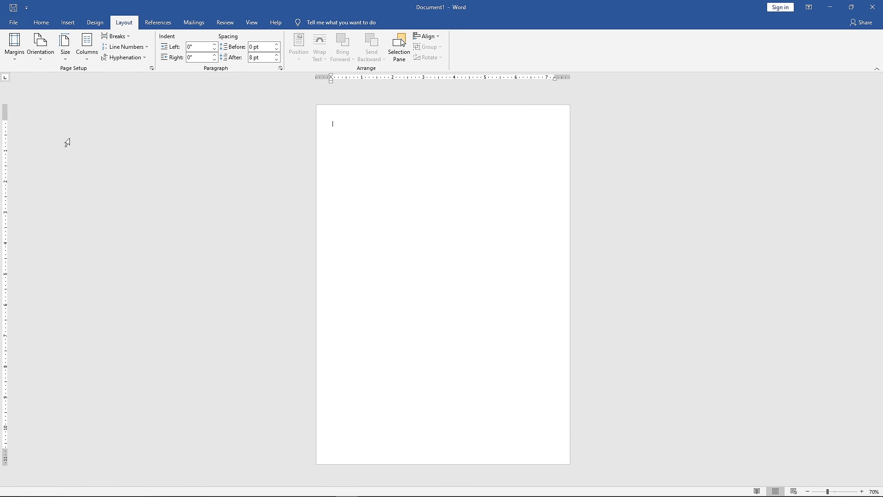
- Turn on the alignment guides for positioning objects on the page
left_click(426, 36)
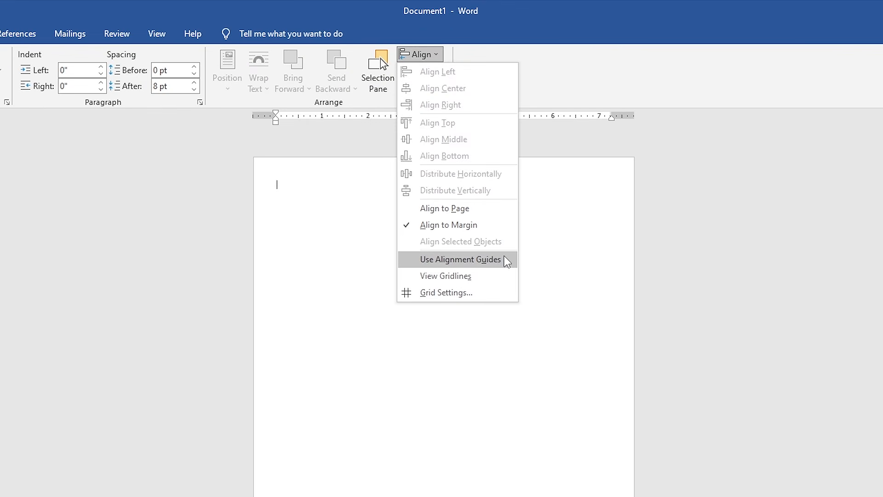
left_click(505, 260)
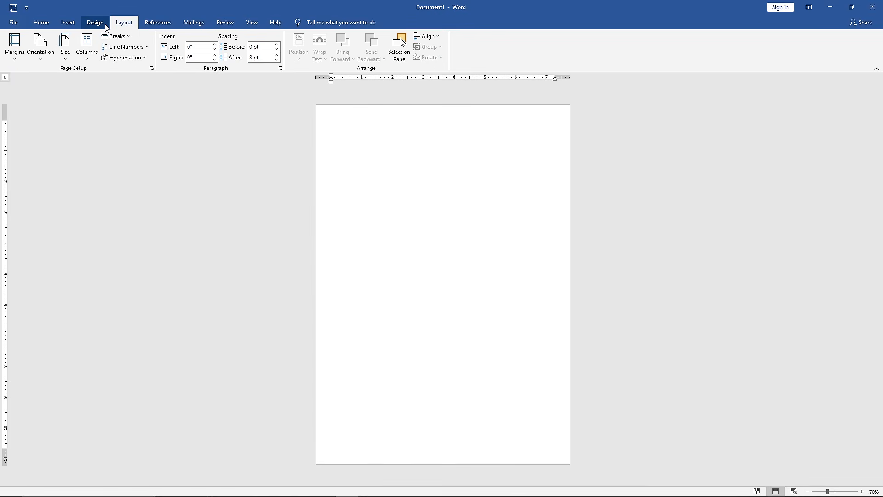
- Apply the Slice theme to the document and choose the style set with a solid color band behind Heading 1
left_click(106, 26)
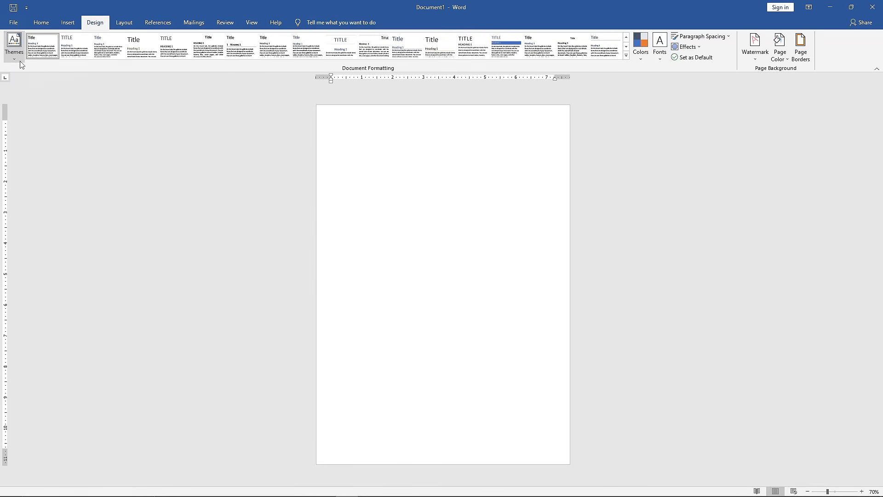
left_click(18, 59)
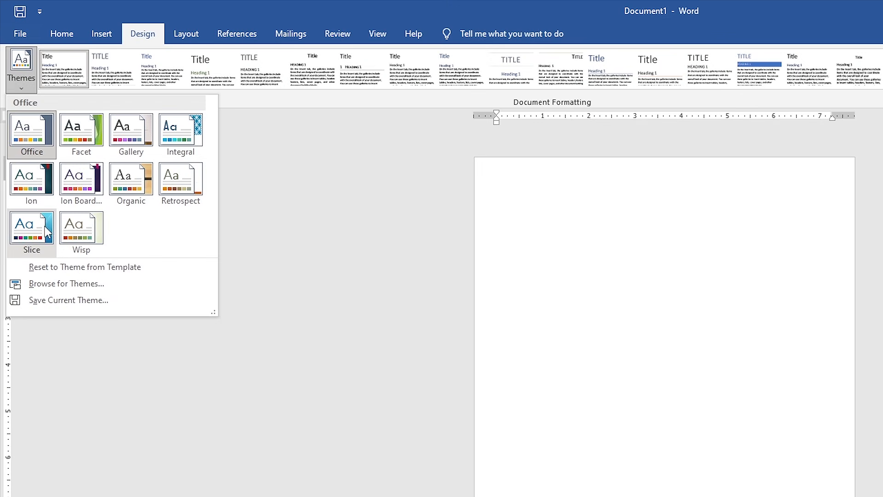
left_click(44, 226)
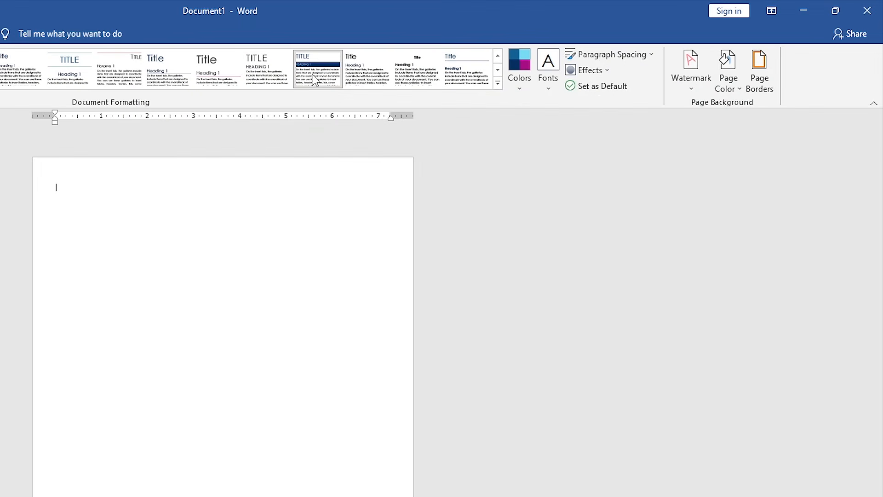
left_click(314, 80)
- Set the document's theme colors to Blue II and its theme fonts to Century Gothic
left_click(519, 85)
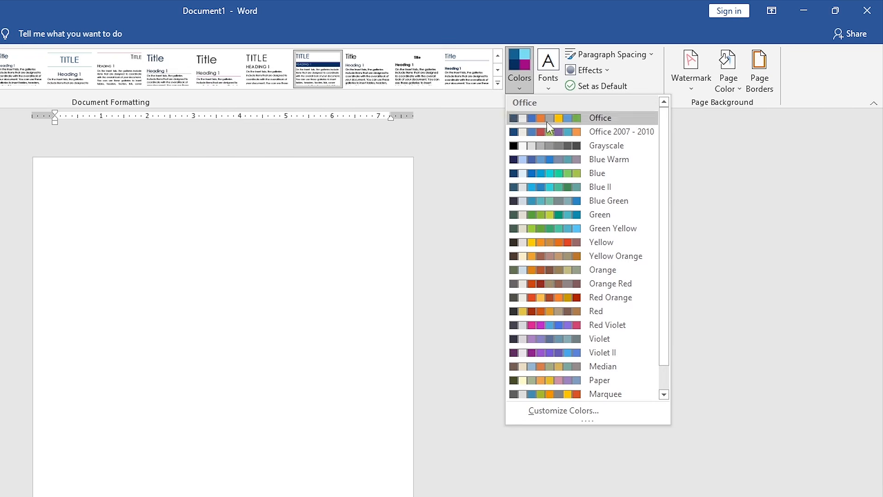
left_click(589, 187)
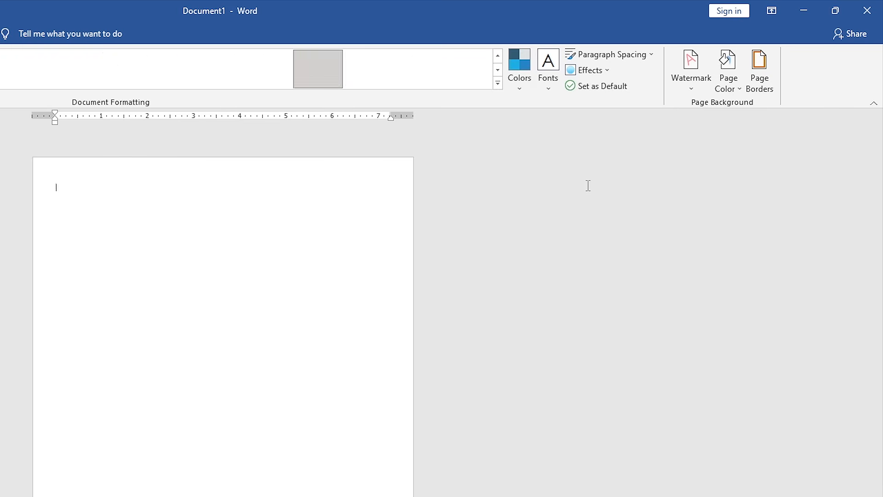
left_click(552, 88)
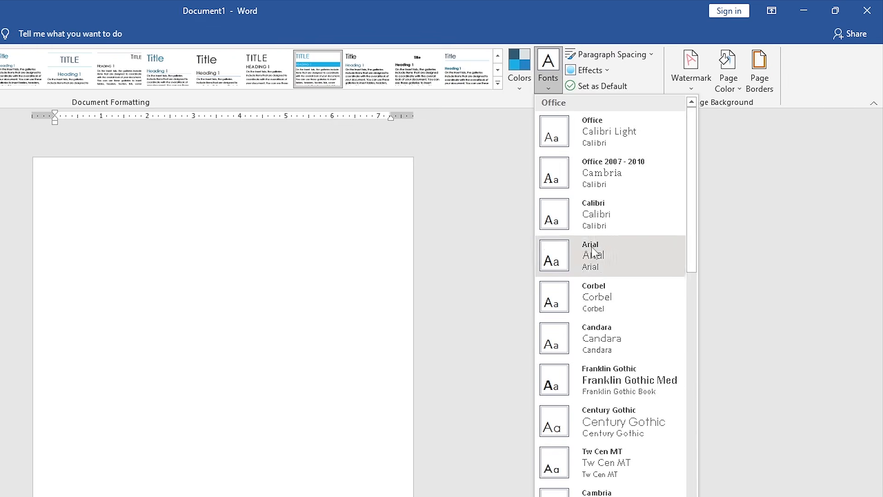
left_click(672, 418)
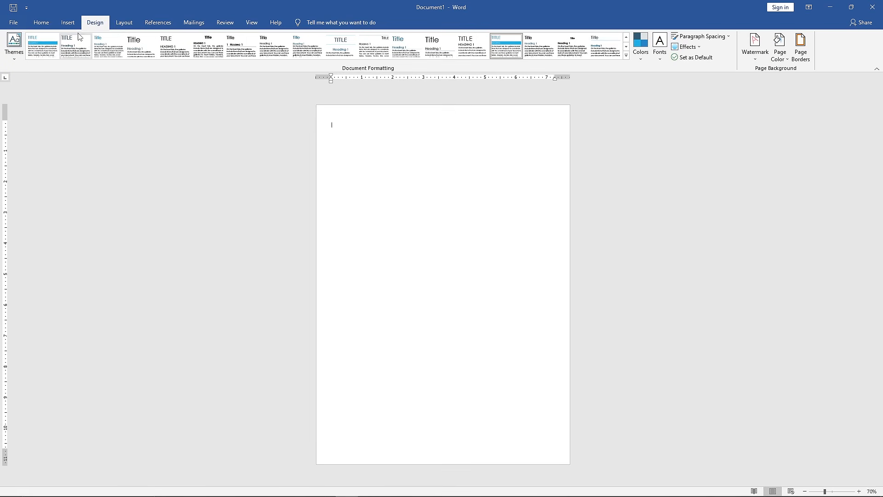
- Draw a rectangle about 1.33" wide and 2.81" high near the page's upper-left corner and remove its outline
left_click(67, 23)
left_click(127, 50)
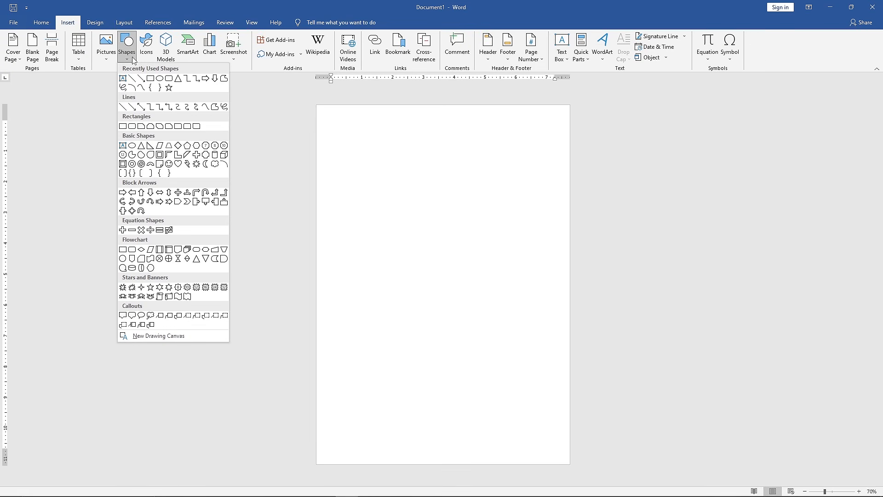
left_click(123, 128)
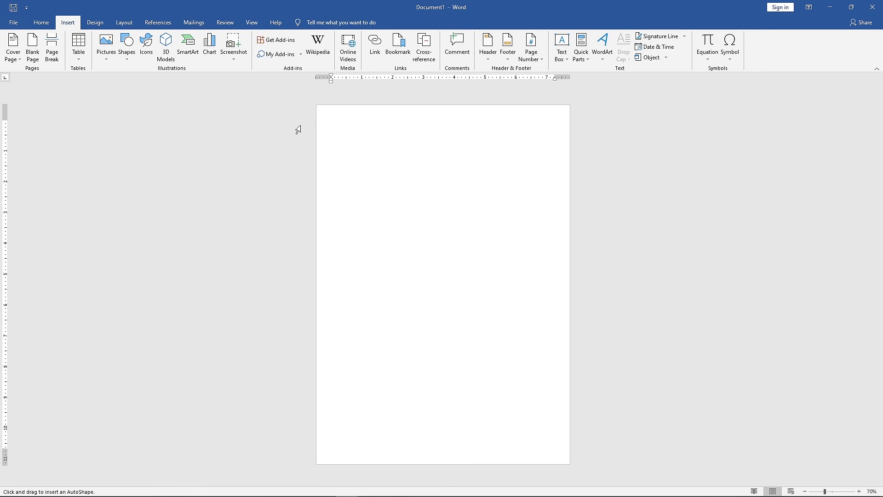
left_click_drag(327, 115, 369, 202)
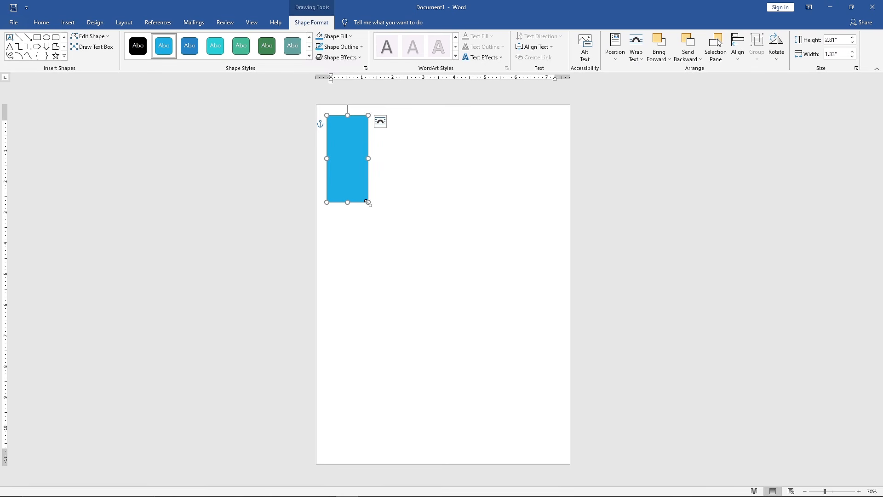
left_click(362, 47)
left_click(365, 127)
- Set the rectangle's height to 11.69" and its width to 3"
left_click(839, 39)
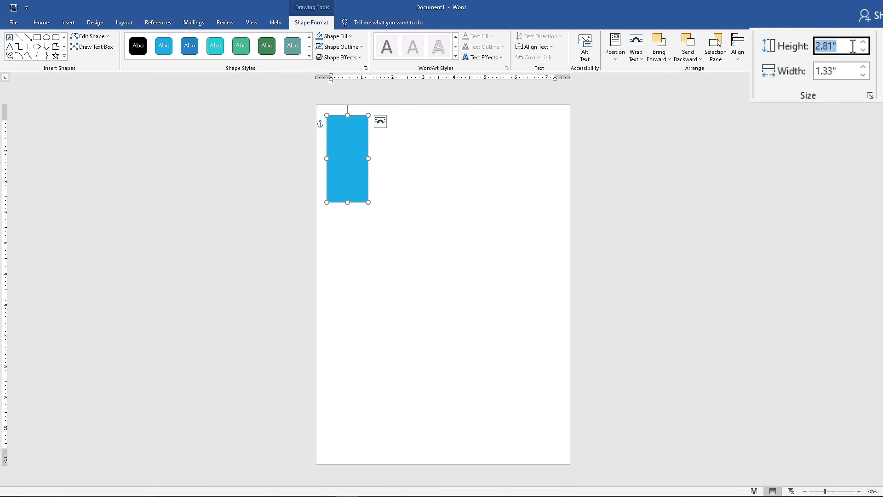
type("11.69")
key("Return")
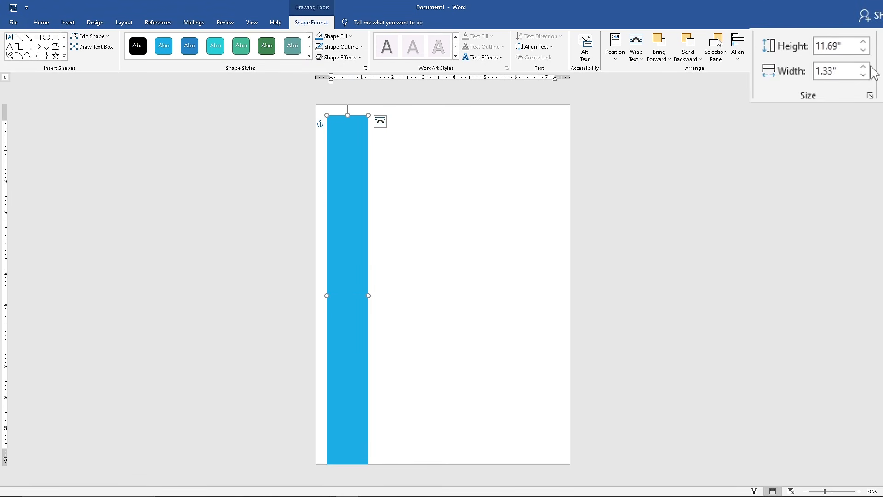
left_click(848, 54)
type("3")
key("Return")
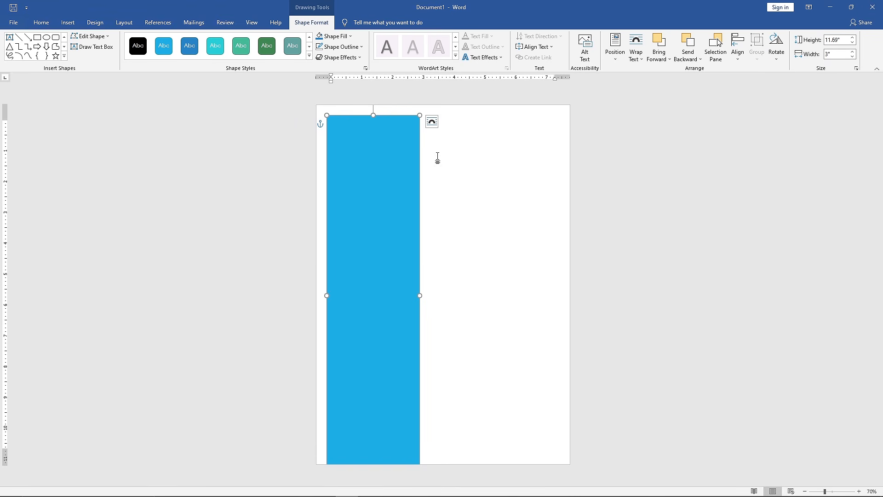
- Move the rectangle flush with the page's left and top edges and fill it with the darkest blue-teal theme color
left_click_drag(398, 175, 390, 160)
left_click(350, 37)
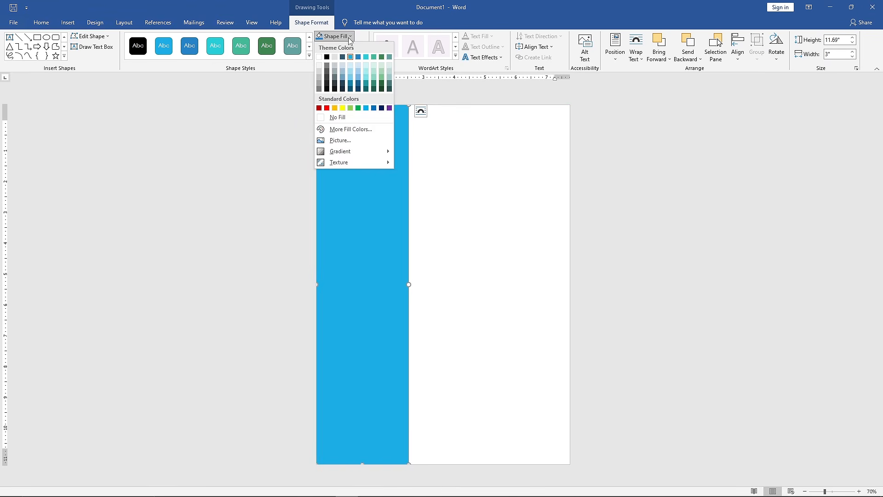
left_click(344, 88)
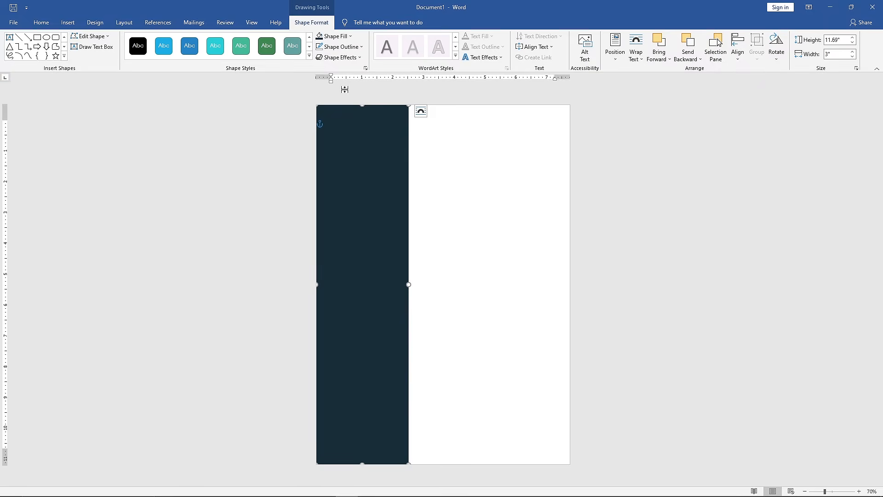
- Draw a circle about 1.91" across in the upper part of the dark sidebar
left_click(65, 57)
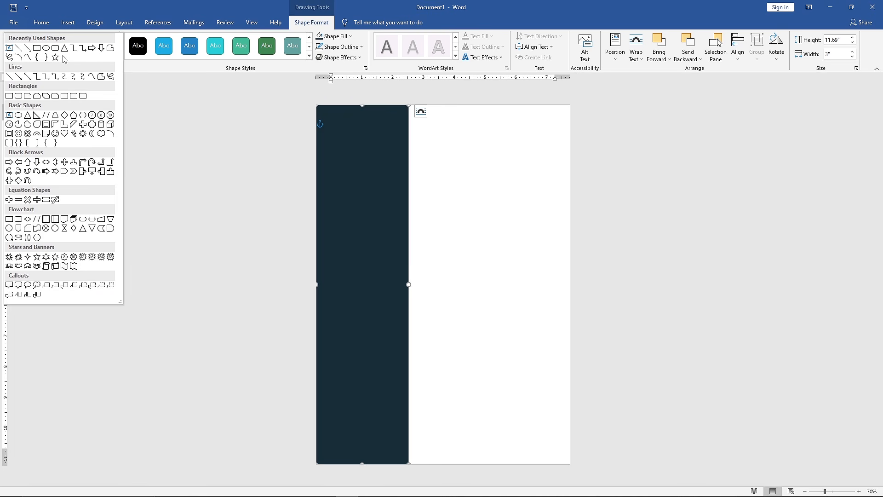
left_click(18, 116)
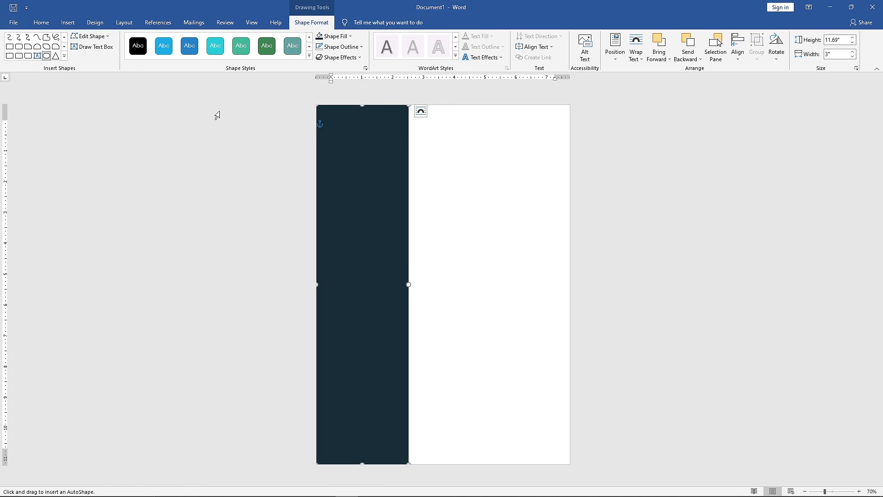
left_click_drag(329, 124, 388, 182)
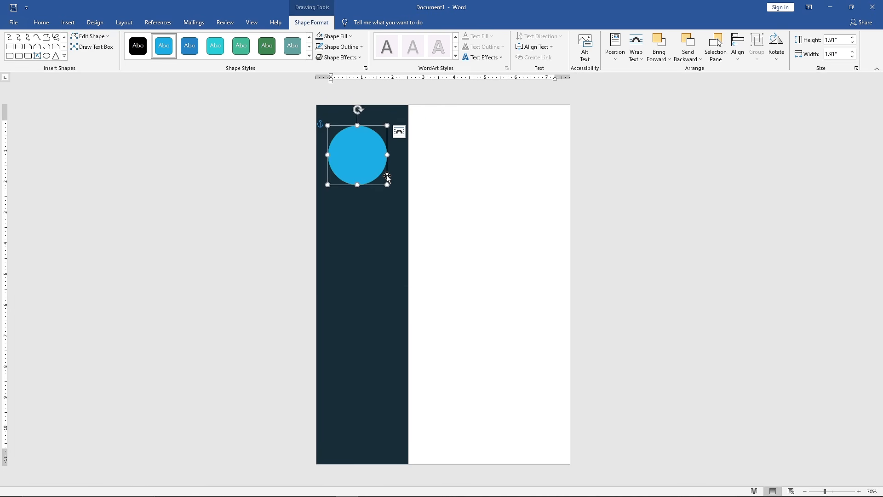
- Set the circle's height and width to 2" each
left_click(842, 48)
type("2")
key("Return")
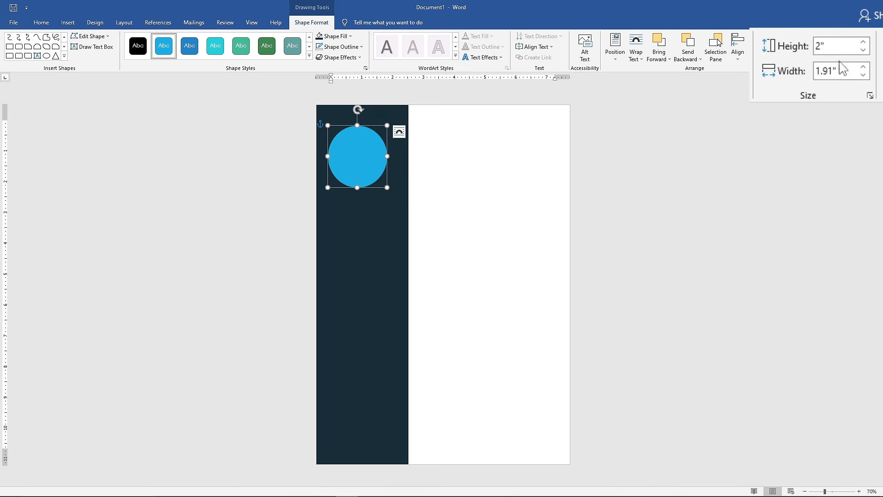
left_click(842, 70)
type("2")
key("Return")
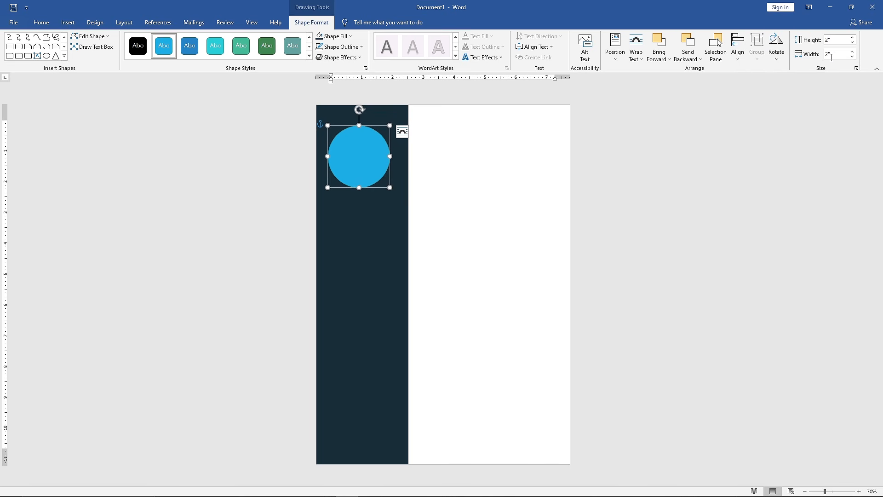
- Fill the circle with the Profile Photo picture from the Photo folder on the computer
left_click(335, 36)
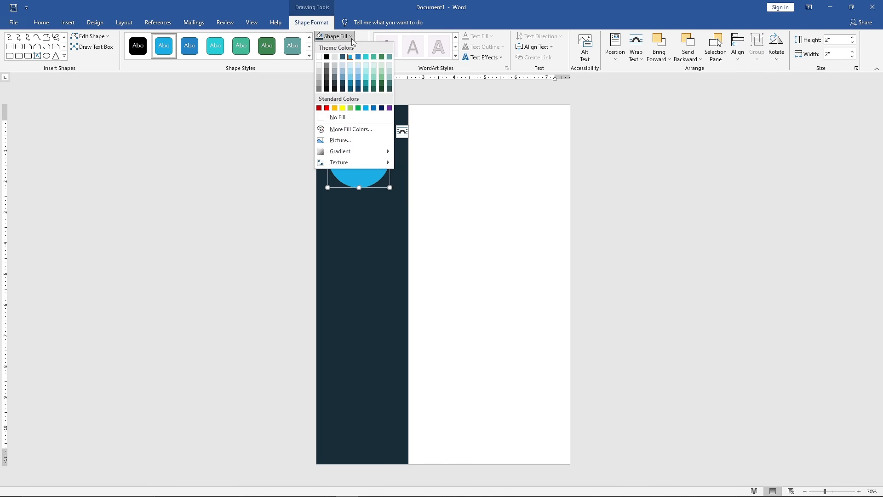
left_click(378, 142)
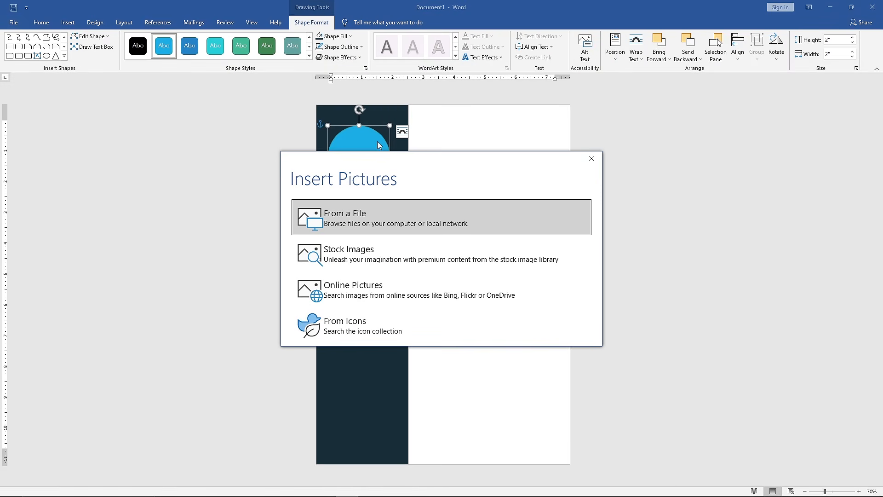
left_click(458, 211)
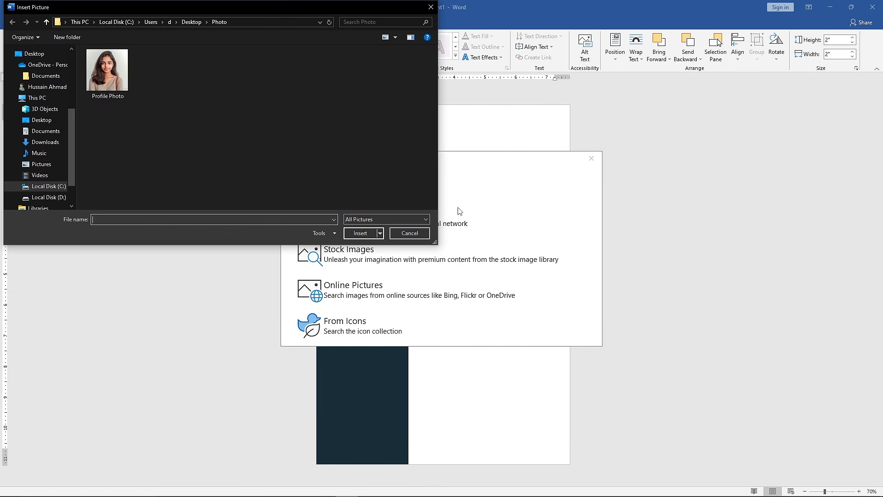
left_click(129, 70)
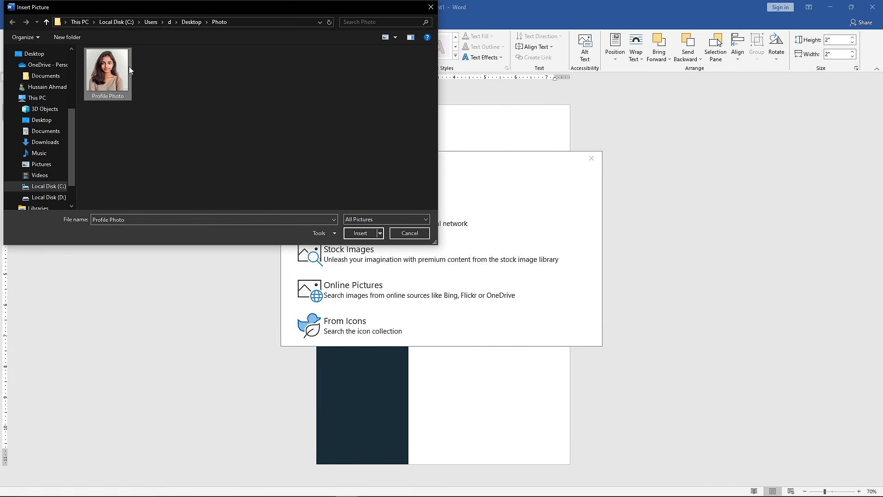
left_click(355, 233)
scroll(355, 234, "up", 6)
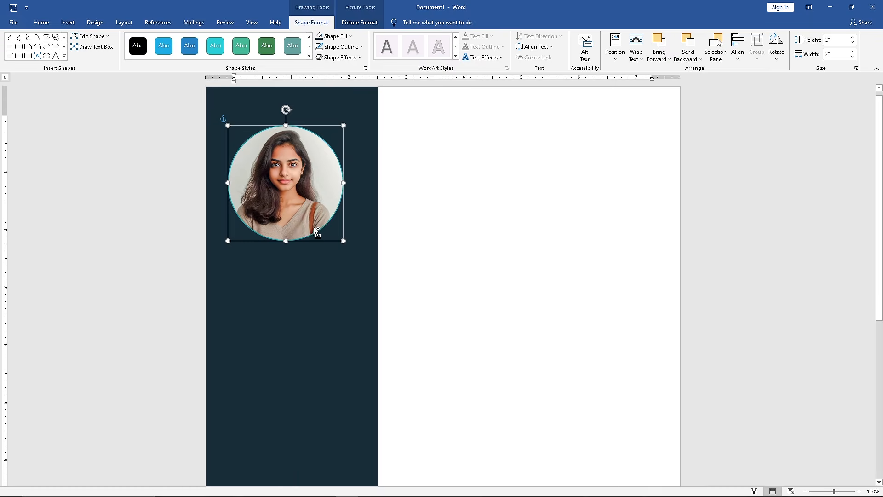
- Give the photo circle a thicker white outline and center it horizontally near the sidebar's top
left_click(363, 46)
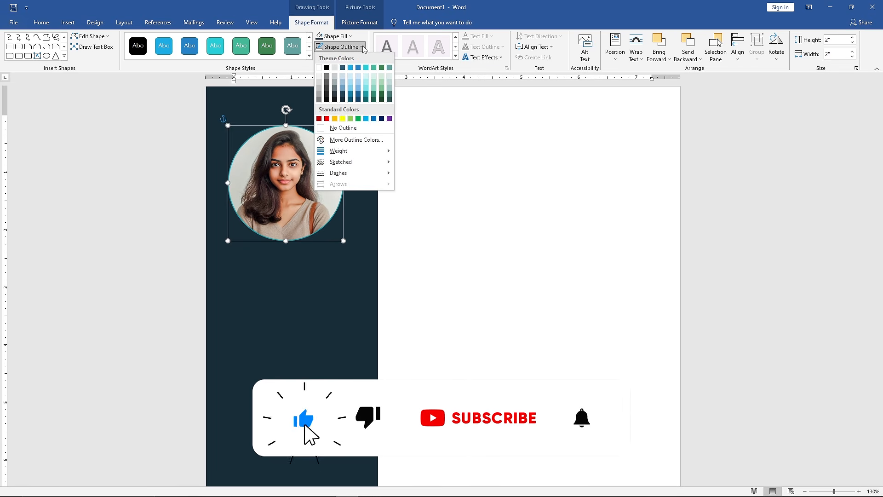
left_click(320, 67)
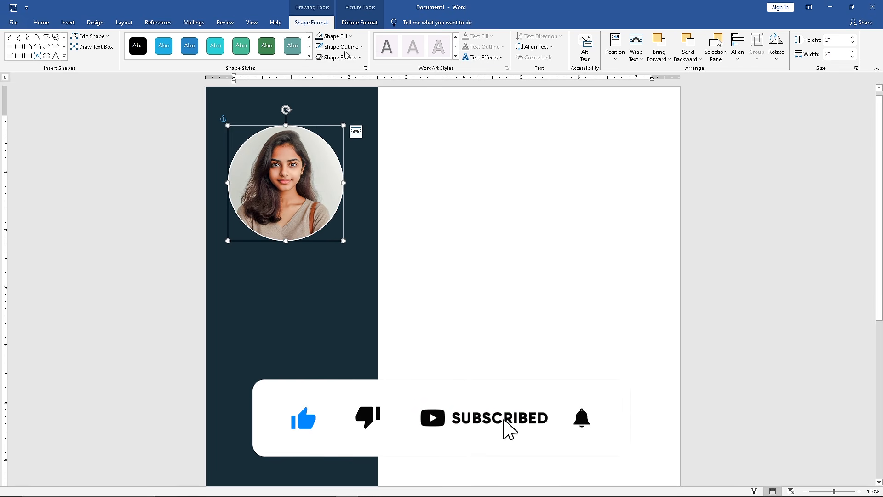
left_click(341, 46)
mouse_move(389, 157)
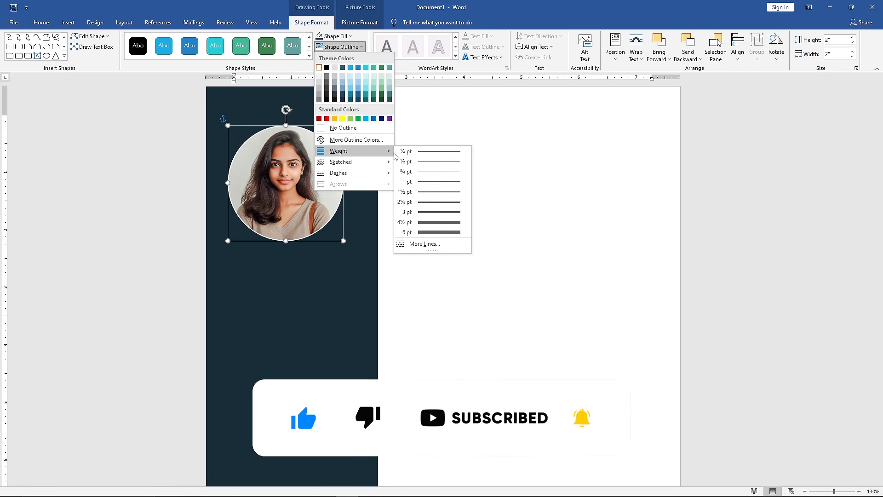
left_click(435, 195)
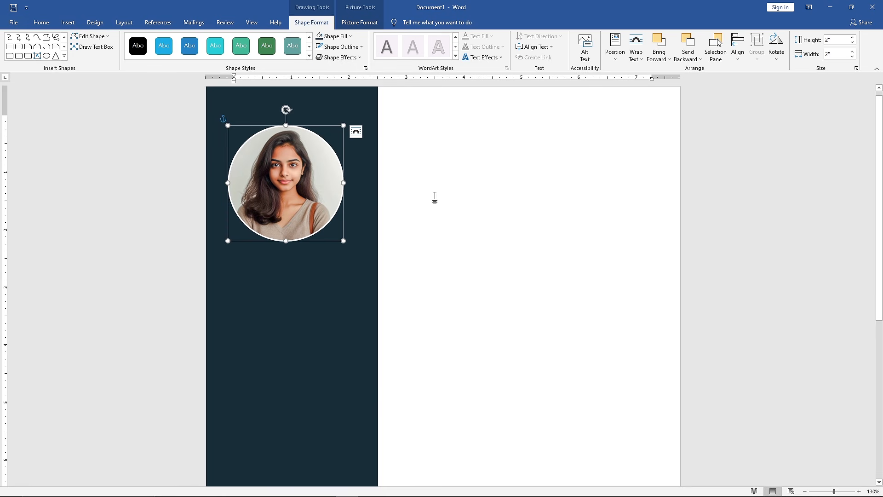
left_click_drag(319, 184, 334, 169)
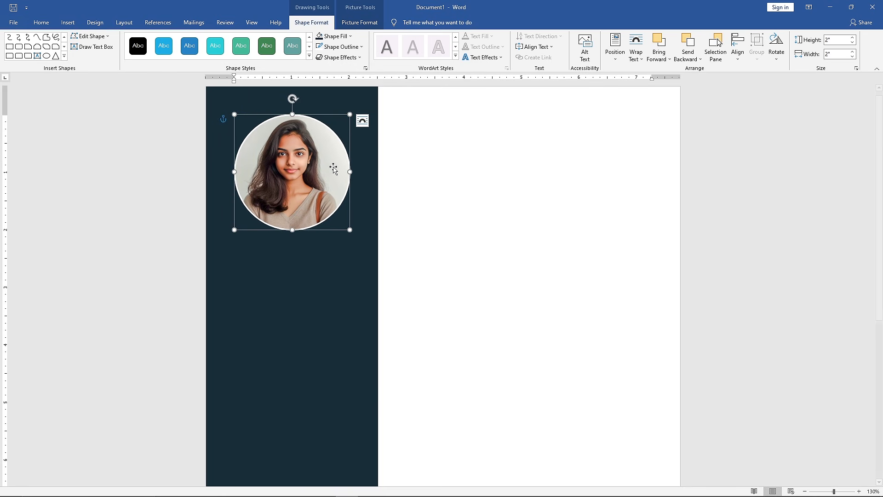
- Draw a text box about 2.55" high and 2.1" wide below the profile photo, with no fill and no outline
left_click(92, 47)
mouse_move(234, 253)
left_mouse_down()
mouse_move(351, 351)
mouse_move(355, 399)
left_mouse_up()
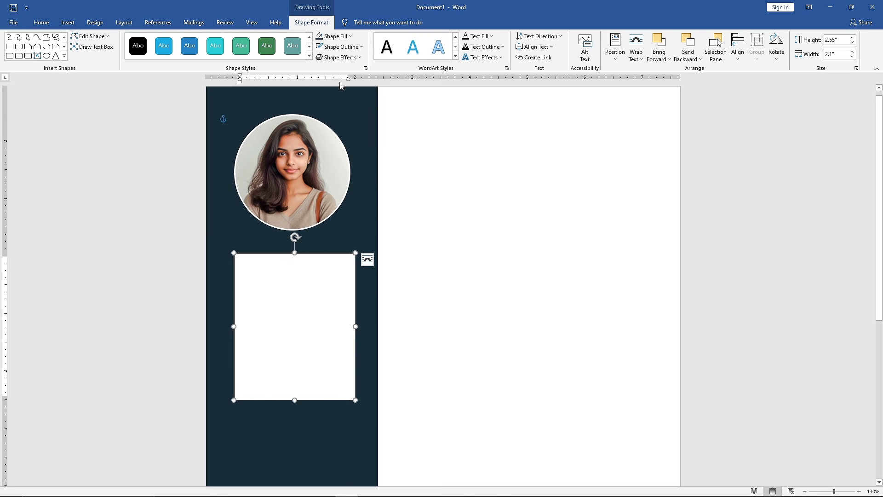
left_click(351, 36)
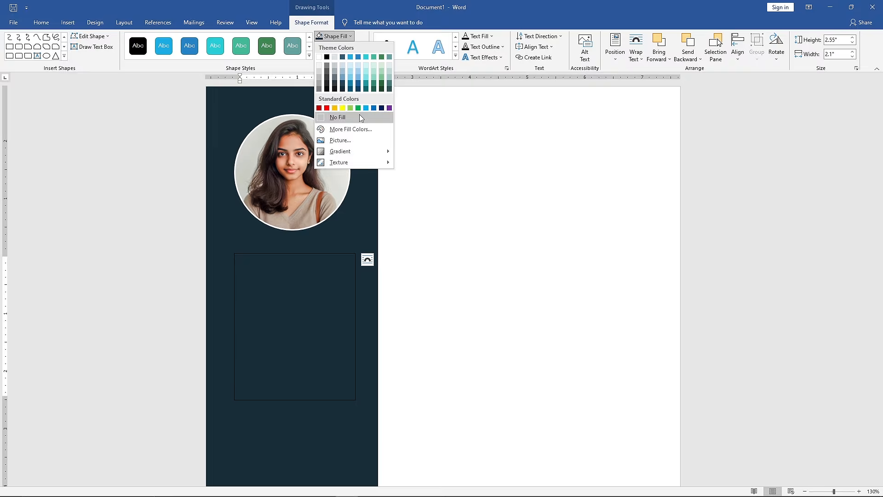
left_click(360, 115)
left_click(362, 47)
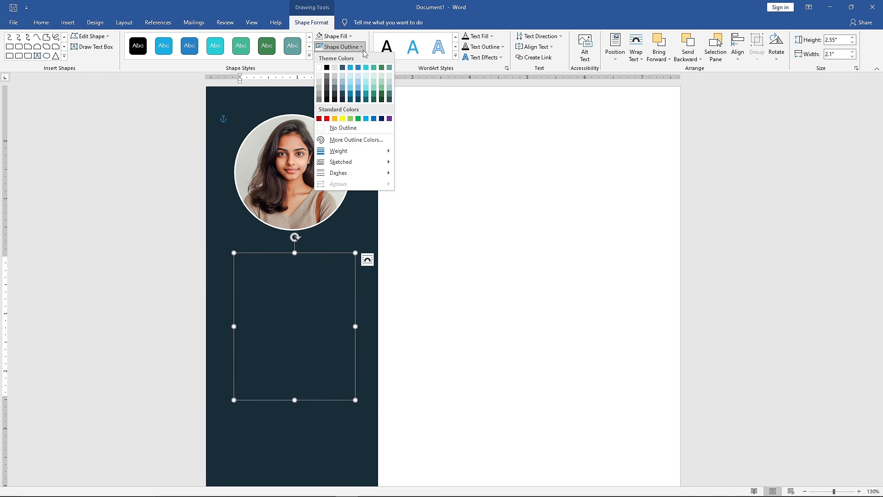
left_click(359, 127)
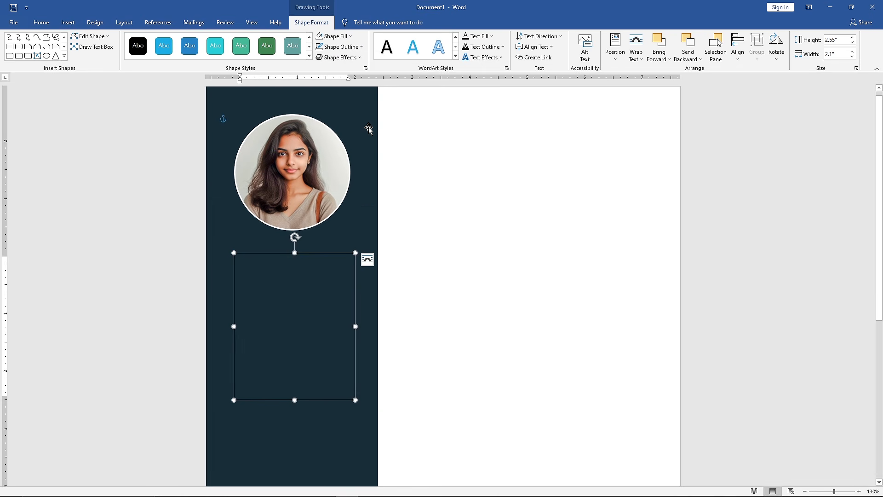
- Add a centered "CONTACT" heading in Heading 1 style with space after the paragraph, and start a new line below it
left_click(48, 23)
left_click(443, 50)
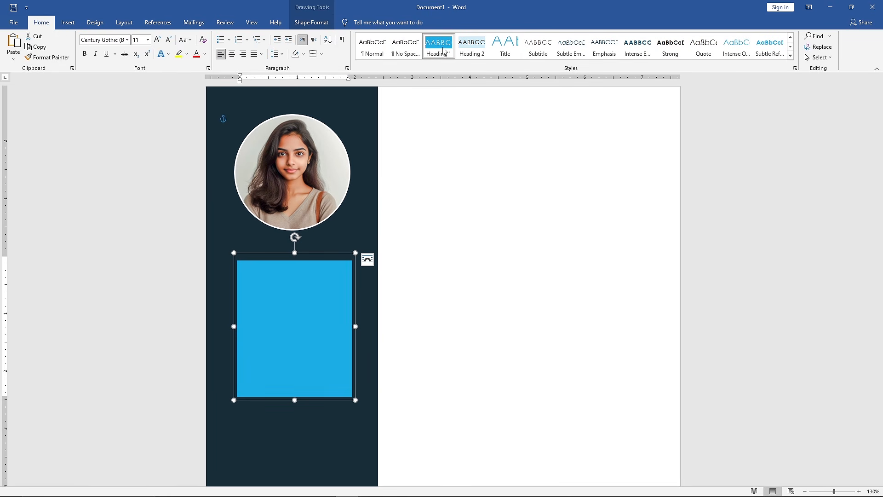
type("CONTACT")
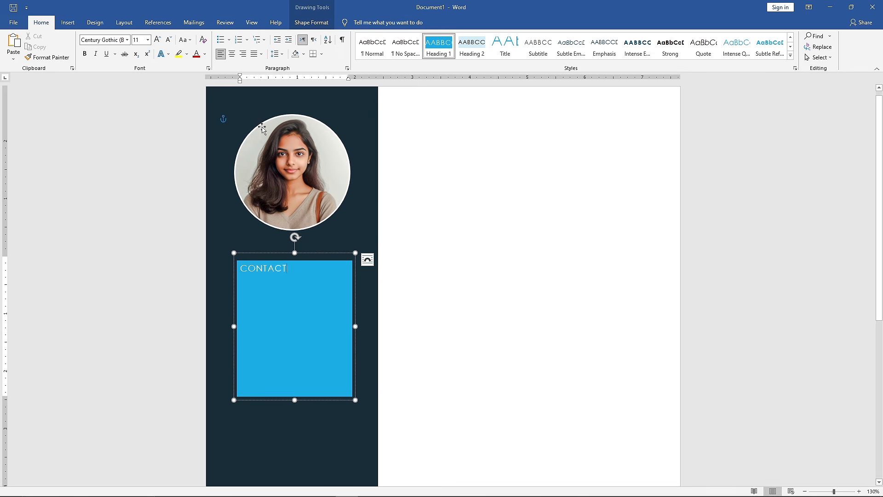
left_click(233, 54)
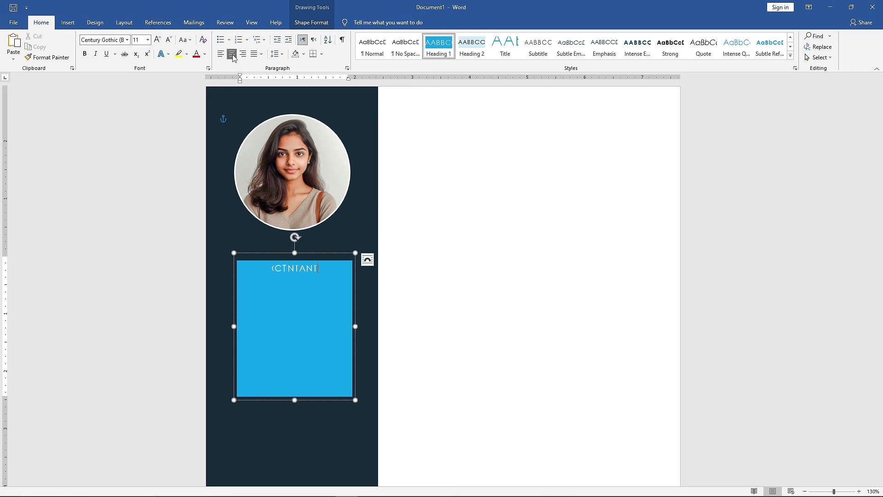
left_click(280, 58)
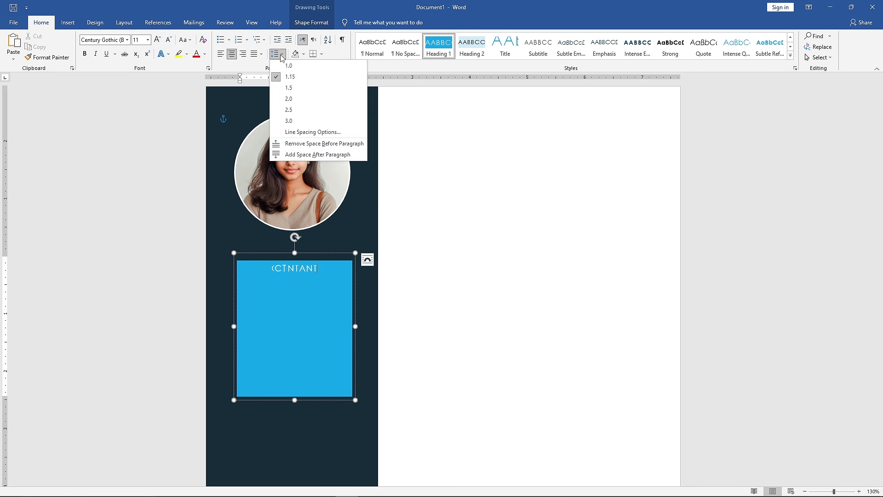
left_click(354, 154)
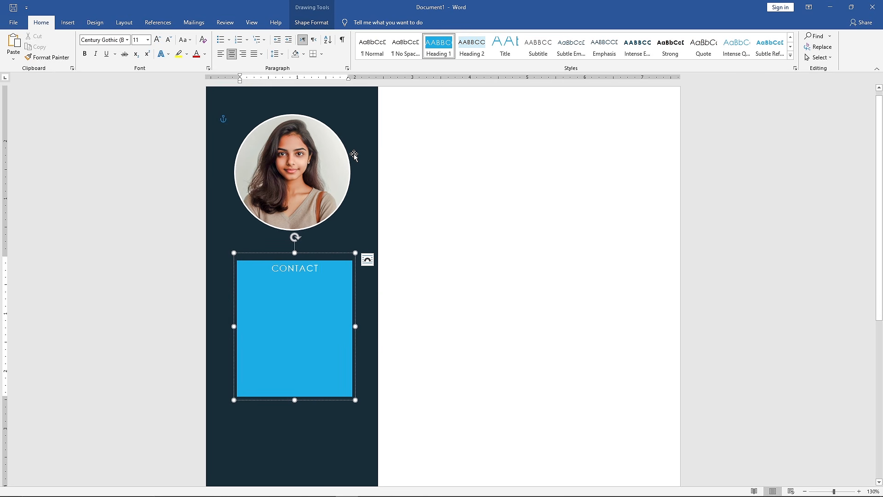
key("Return")
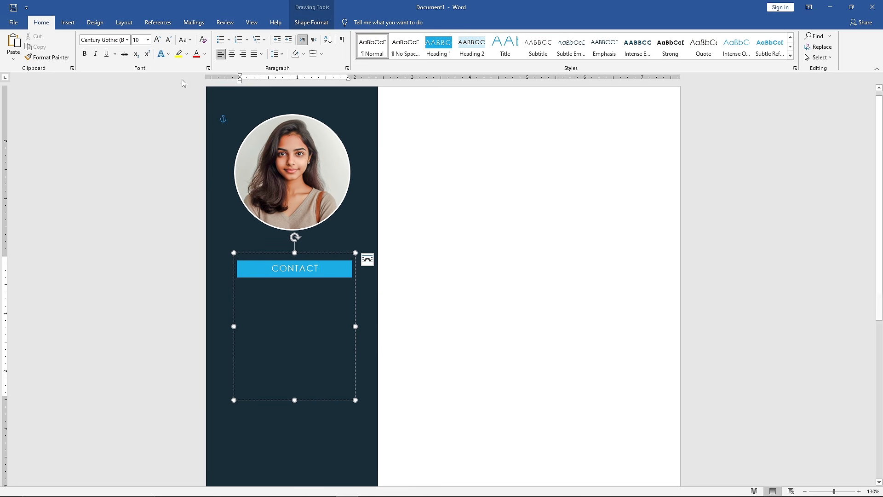
- Insert the plain telephone handset icon from the stock icons below the CONTACT heading
left_click(68, 22)
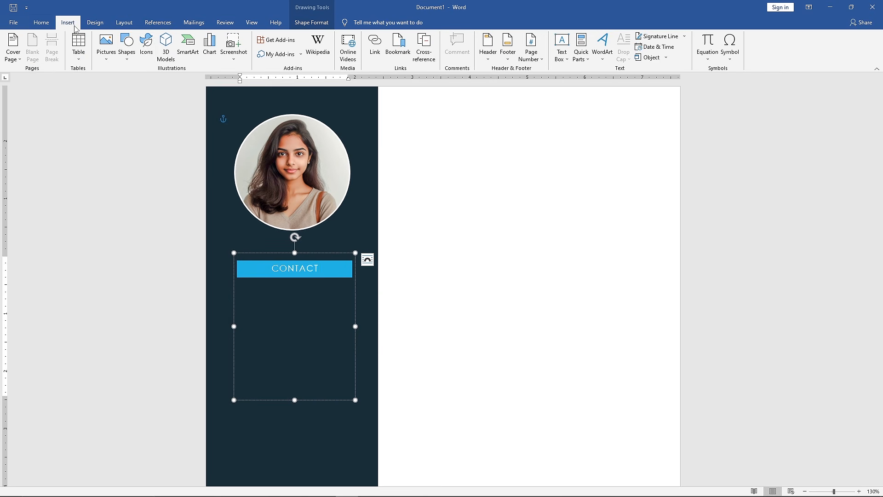
left_click(146, 50)
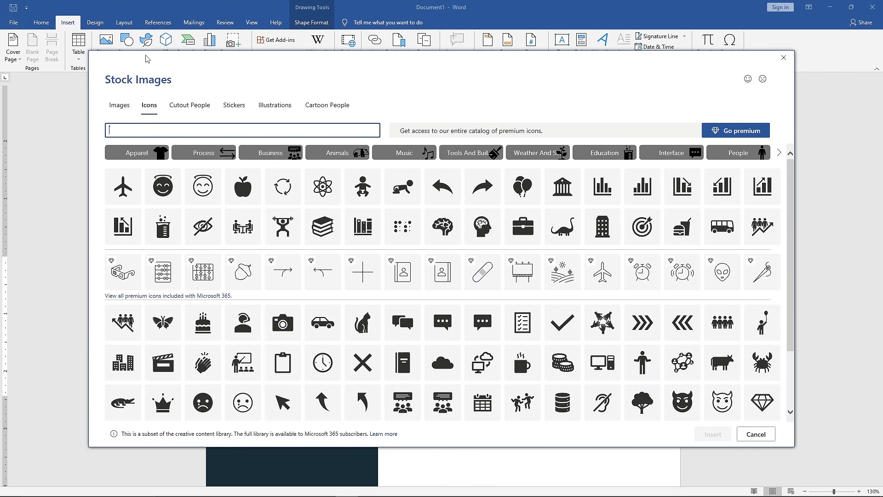
type("Phone")
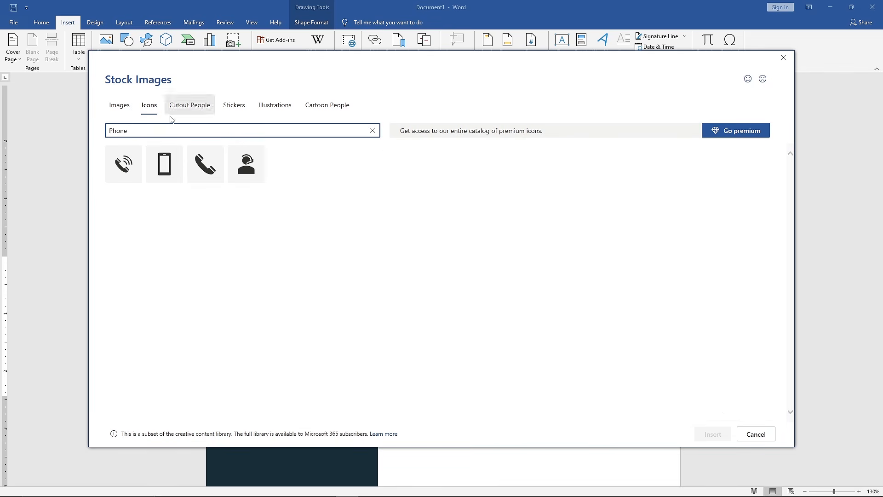
left_click(190, 164)
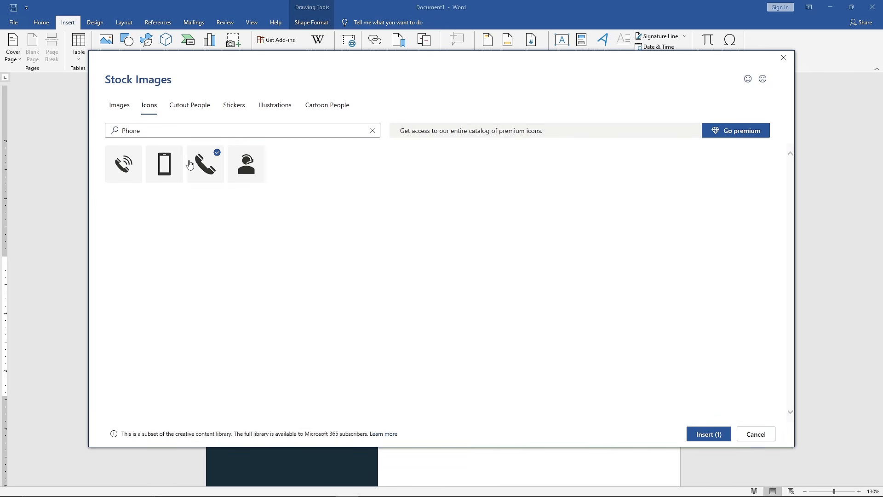
left_click(702, 433)
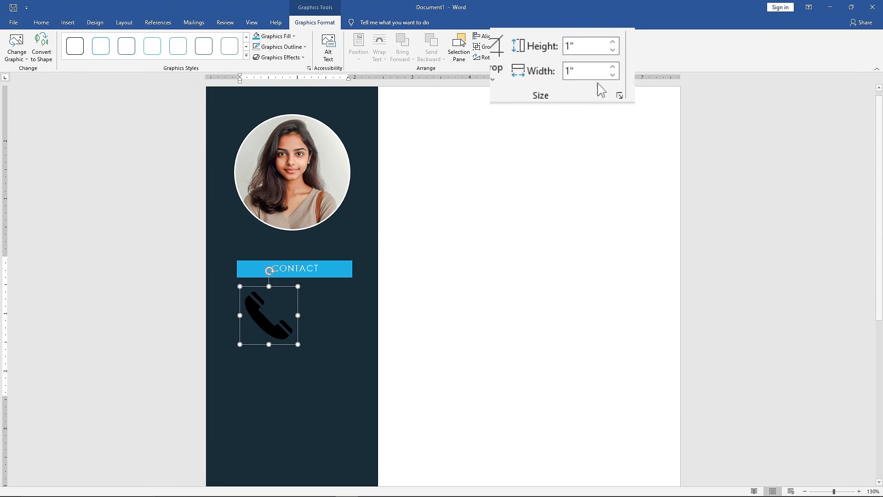
- Resize the handset icon to 0.15" by 0.15" and fill it with the heading's light blue
left_click(579, 40)
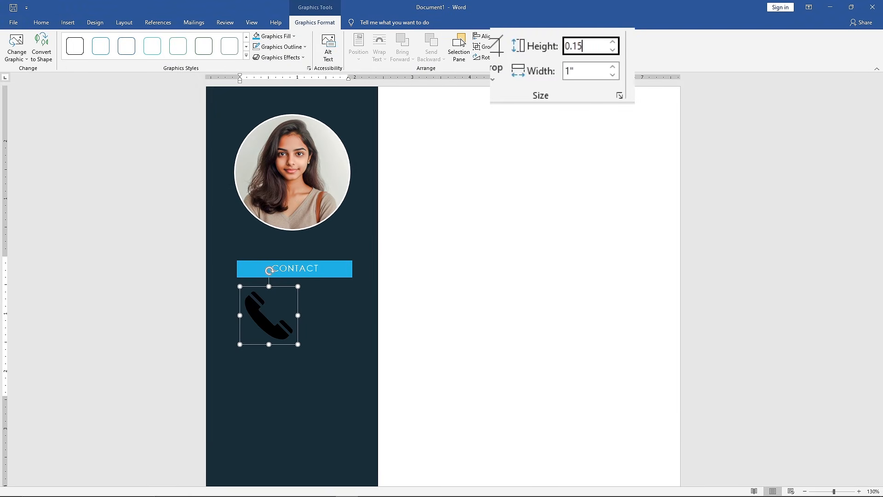
key("Return")
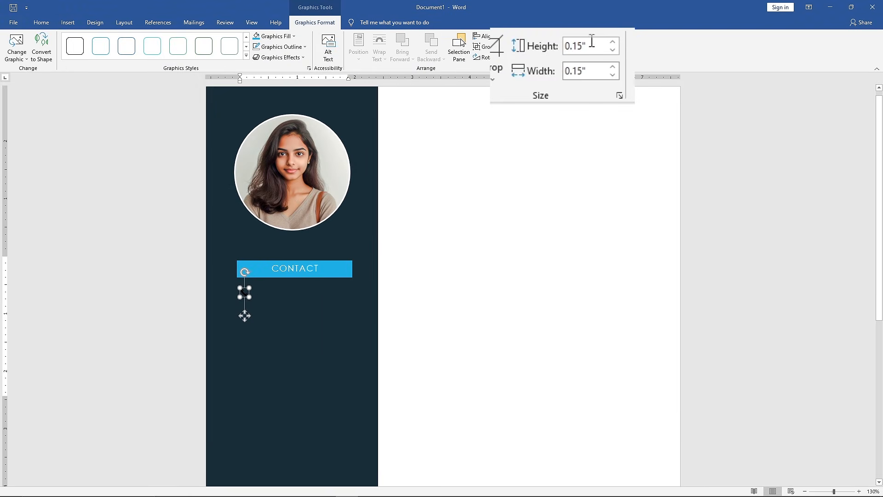
left_click(296, 37)
left_click(288, 56)
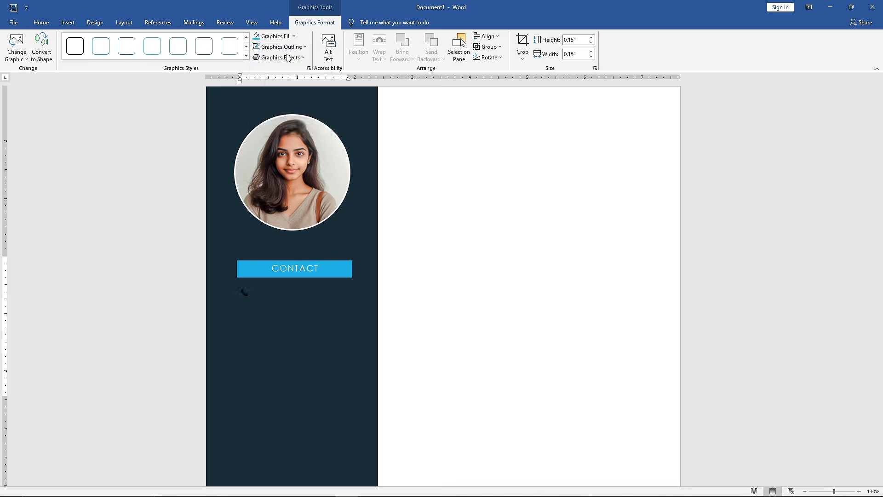
- Add a bold white "Phone" label beside the handset icon and remove the space after its paragraph
left_click(273, 295)
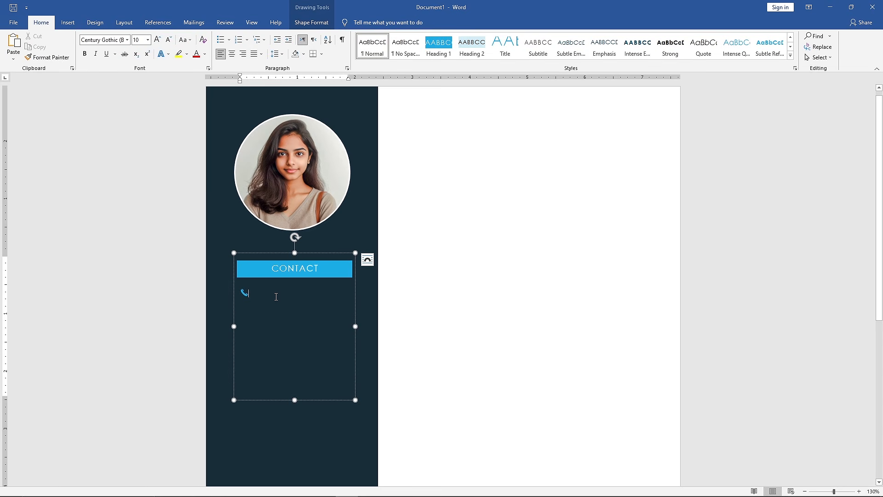
left_click(205, 54)
left_click(198, 85)
type("Phone")
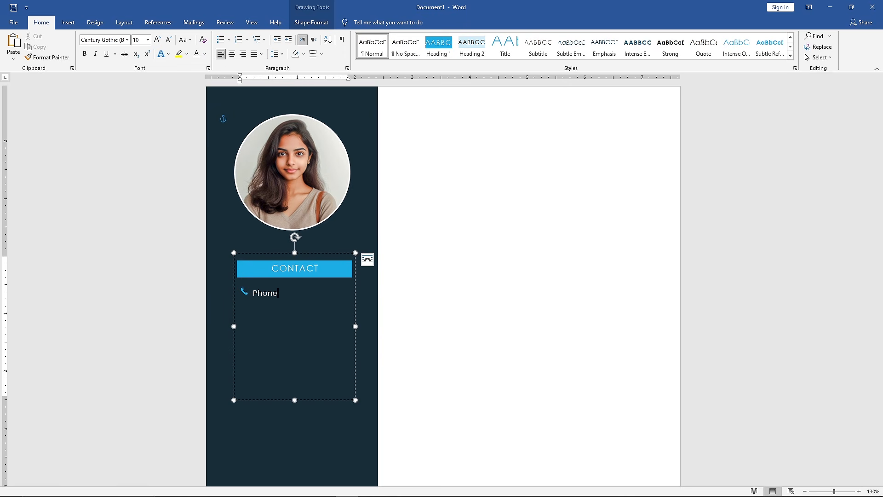
left_click_drag(285, 294, 255, 294)
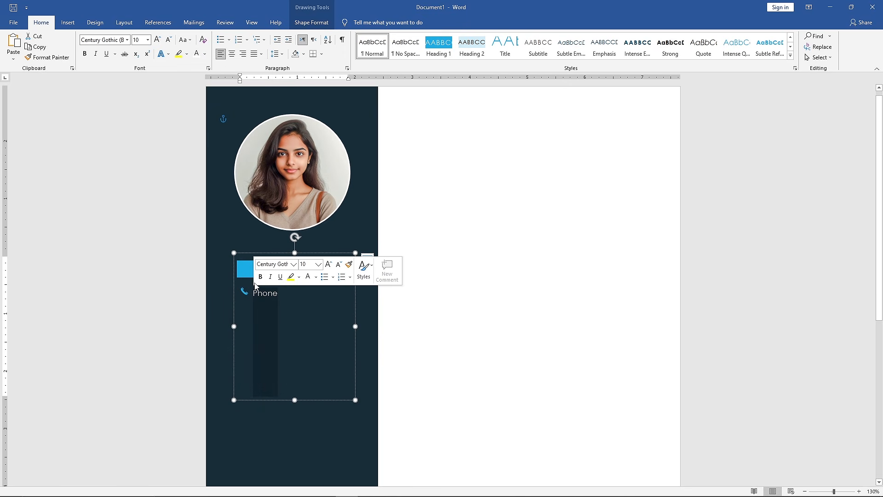
left_click(260, 277)
left_click(283, 294)
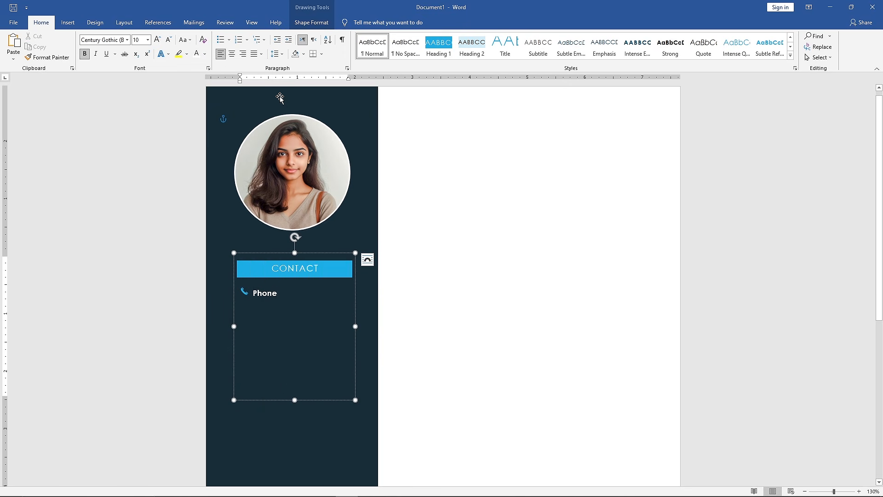
left_click(285, 55)
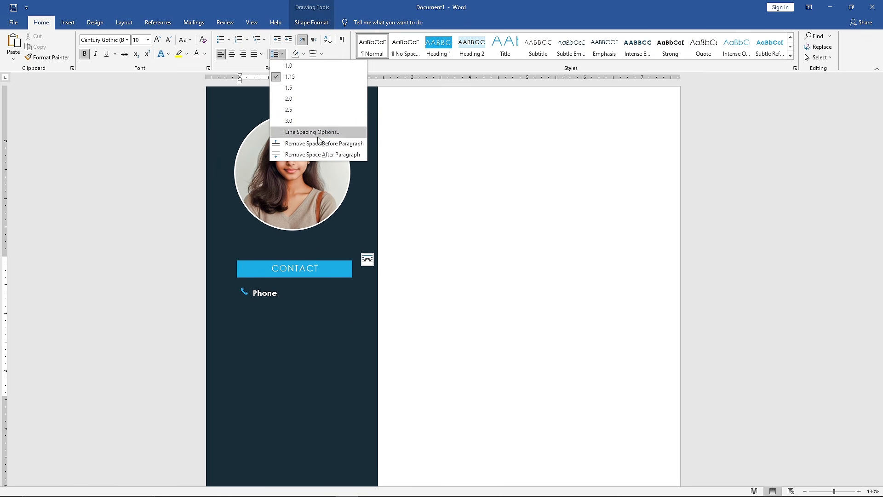
left_click(341, 158)
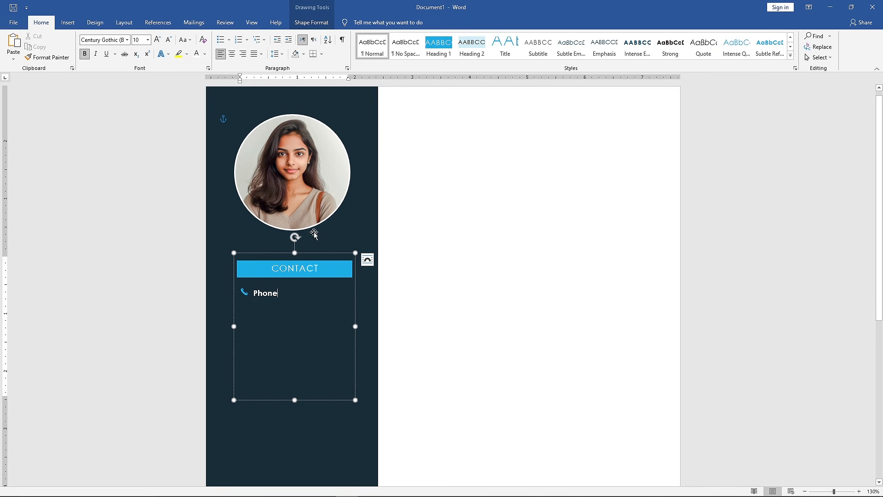
- Enter the phone number in regular weight on the line below the Phone label and add space after that paragraph
key("Return")
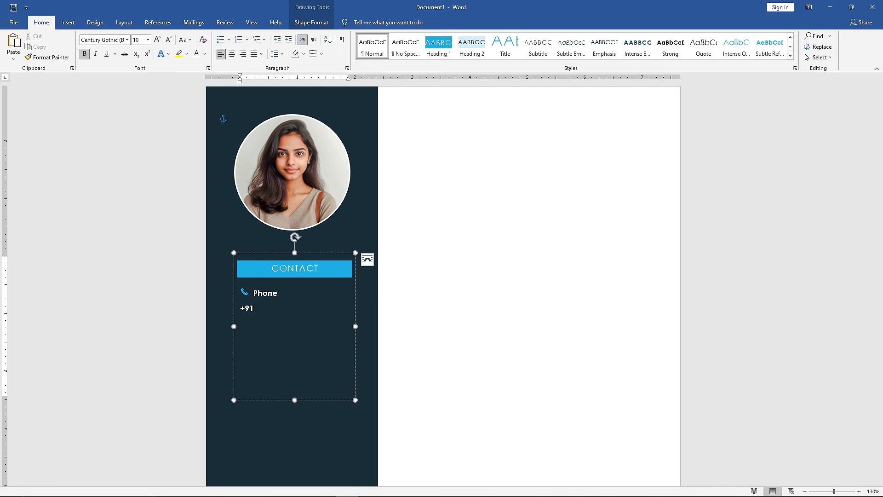
left_click_drag(303, 309, 240, 308)
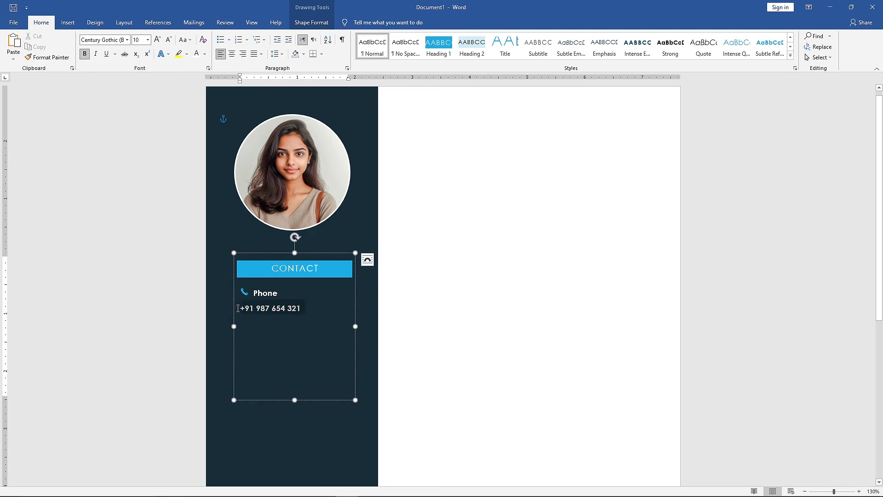
left_click(244, 293)
left_click(309, 307)
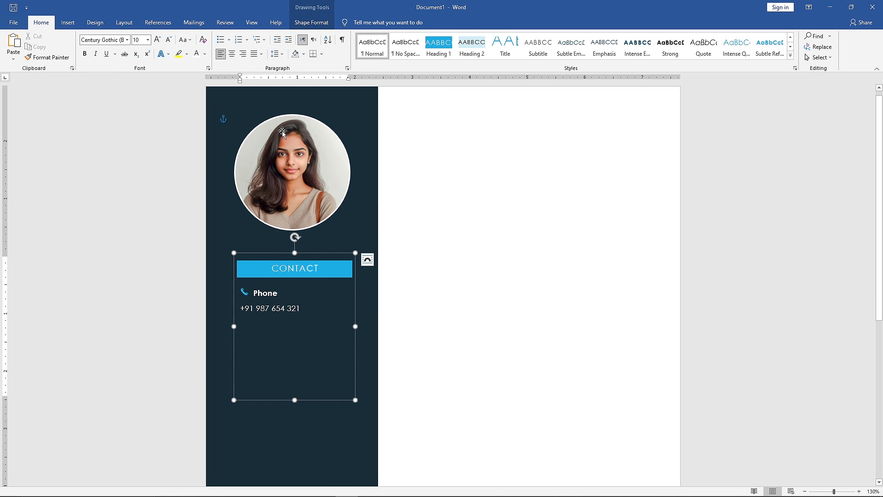
left_click(276, 53)
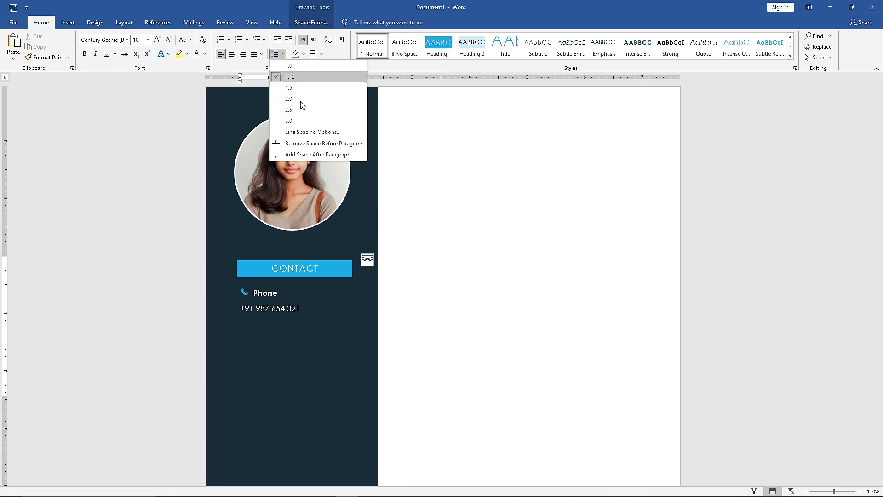
left_click(352, 154)
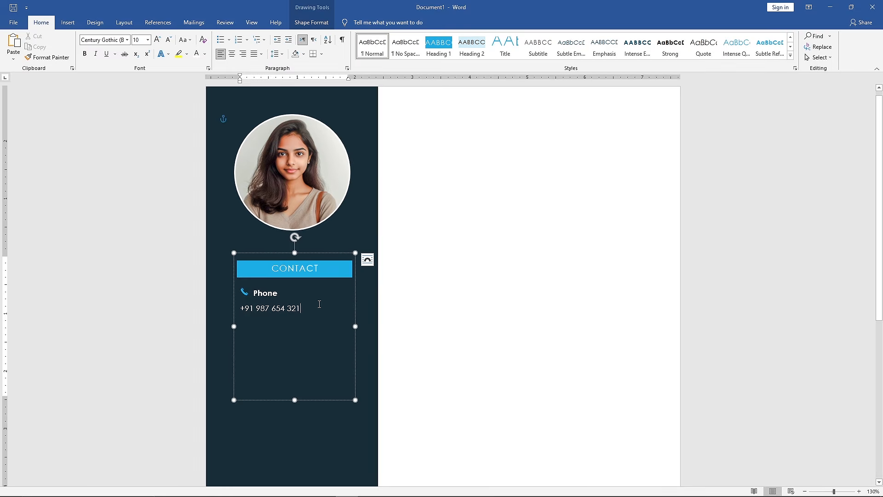
- Duplicate the phone entry, including its icon, label and number, directly below the original in the contact box
left_click_drag(319, 304, 240, 294)
key("ctrl+c")
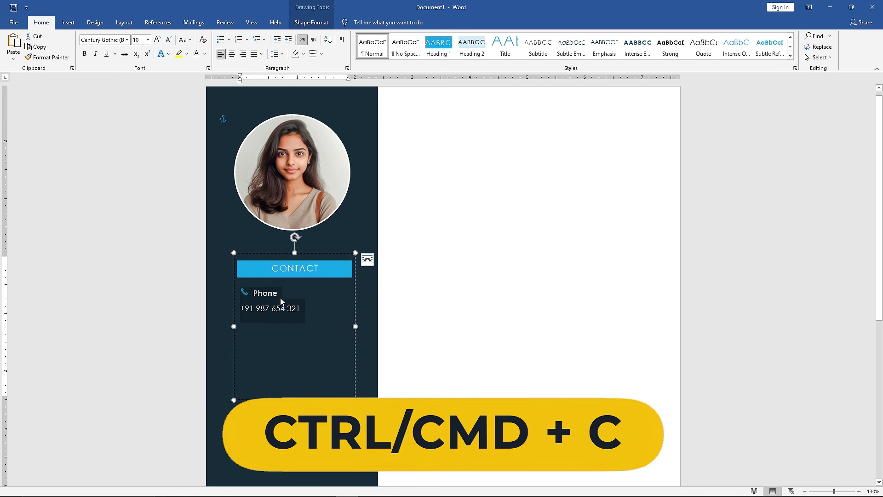
left_click(305, 308)
key("Return")
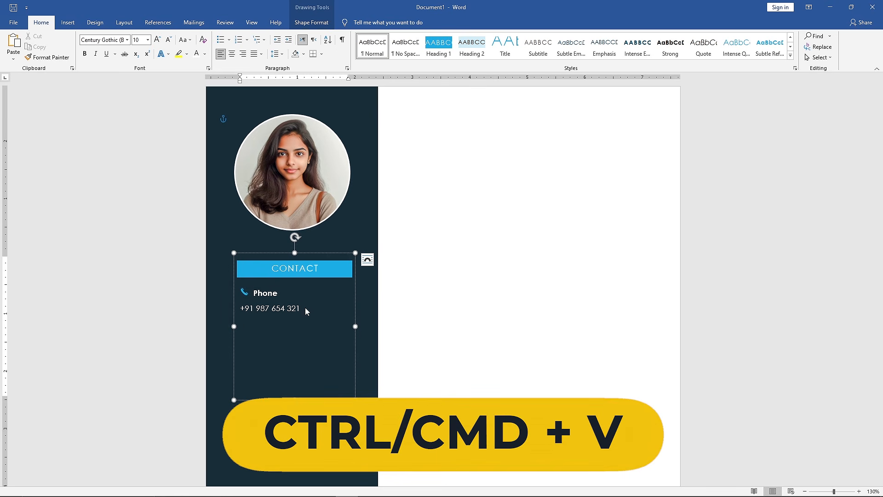
key("ctrl+v")
- Replace the handset icon in the duplicated entry with an envelope icon found by searching the icon library for "Email"
left_click(248, 328)
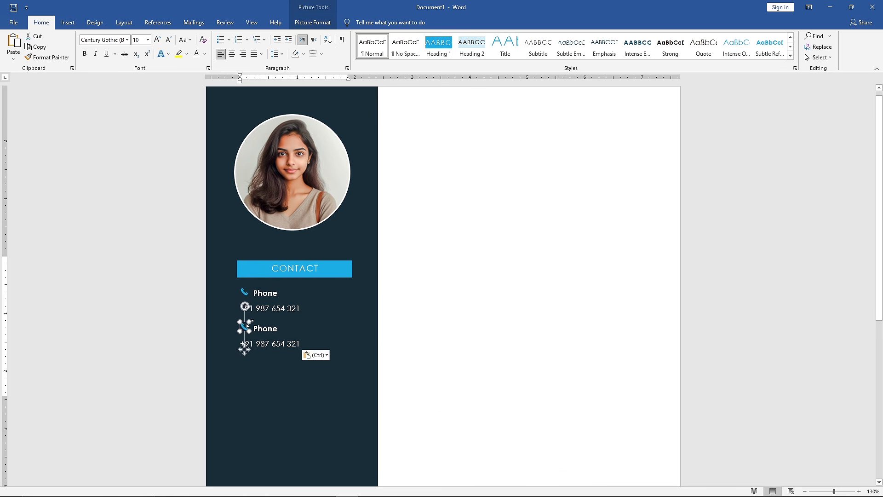
left_click(333, 23)
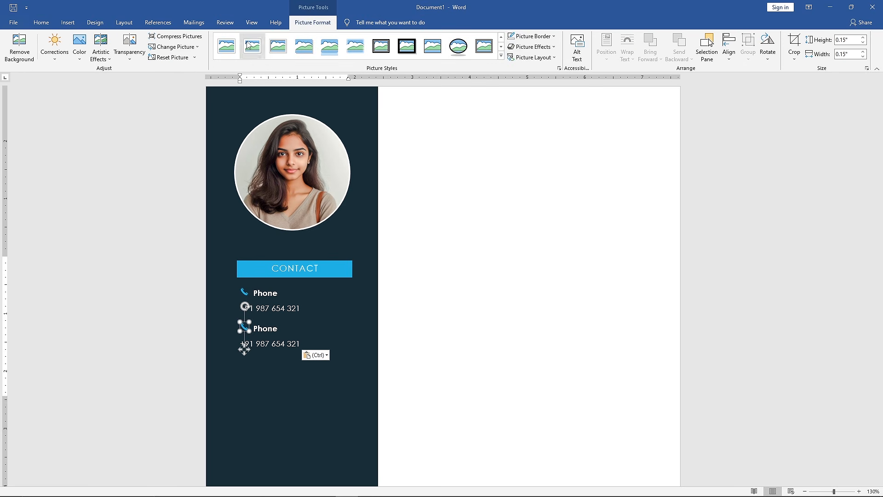
left_click(197, 47)
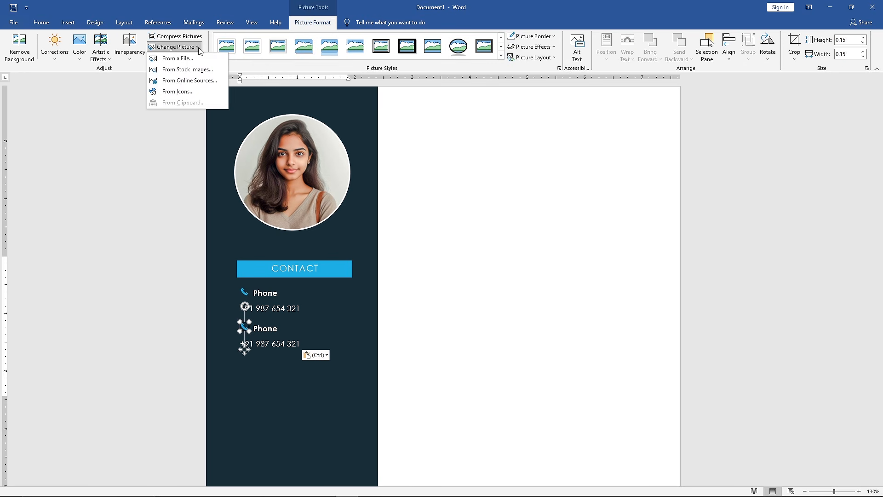
left_click(205, 95)
type("Email")
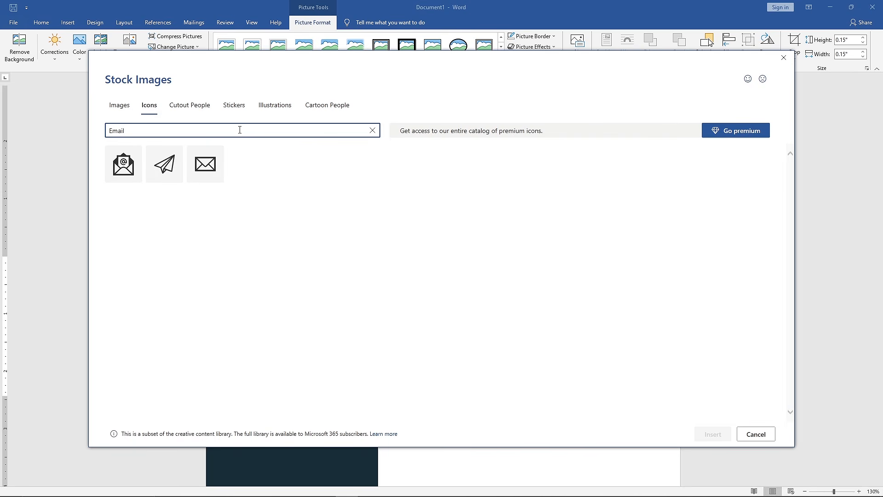
left_click(213, 171)
left_click(692, 433)
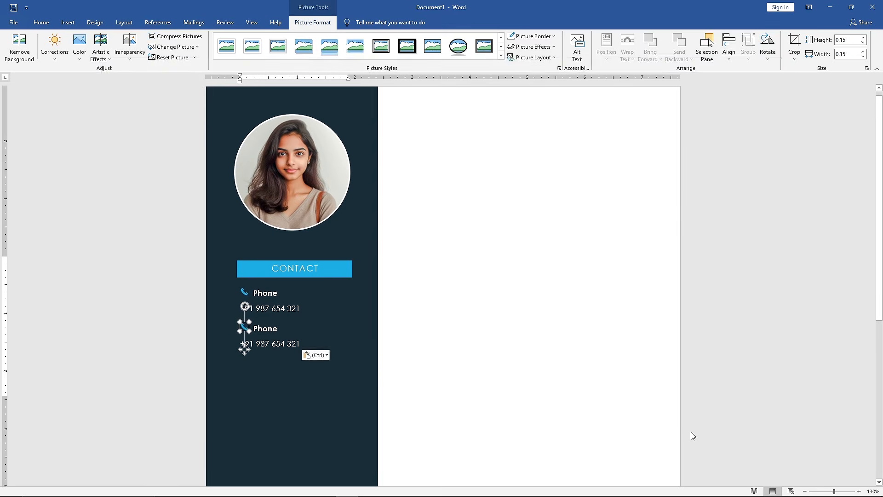
- Fill the envelope icon with the light blue used for the contact heading
left_click(334, 23)
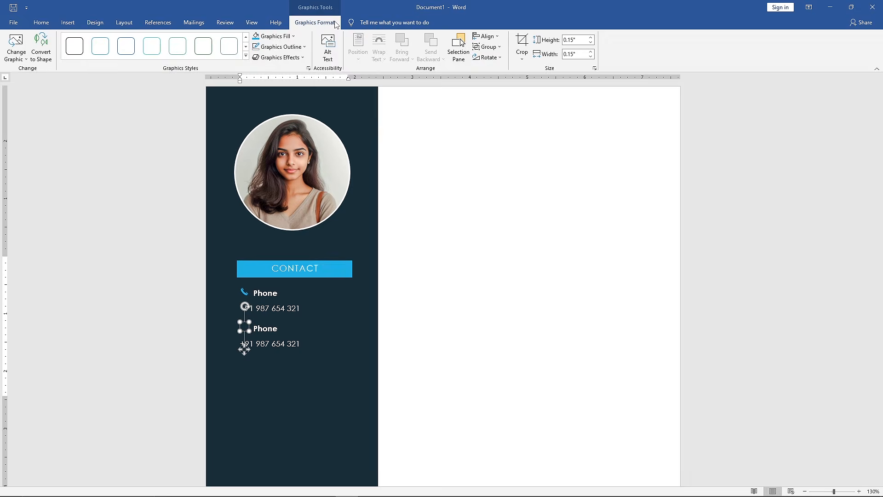
left_click(287, 37)
left_click(286, 58)
- Change the second entry's label to "Email" and replace the phone number below it with the candidate's e-mail address
left_click(278, 328)
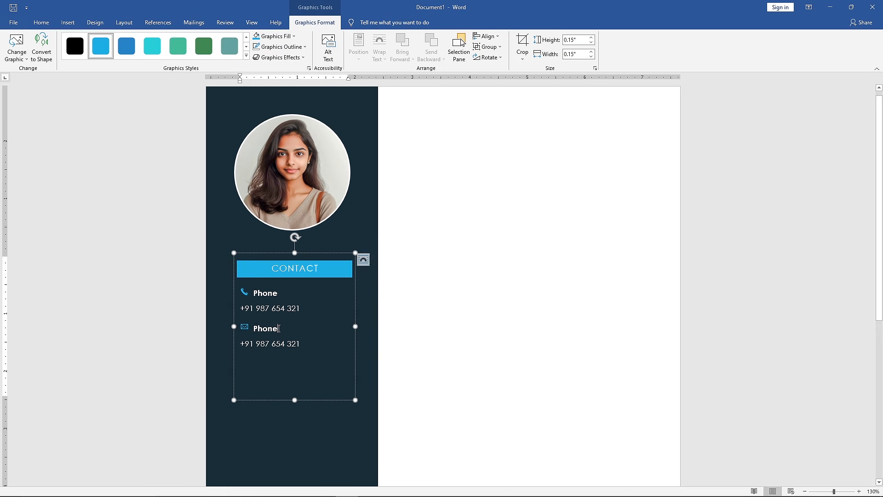
type("Email")
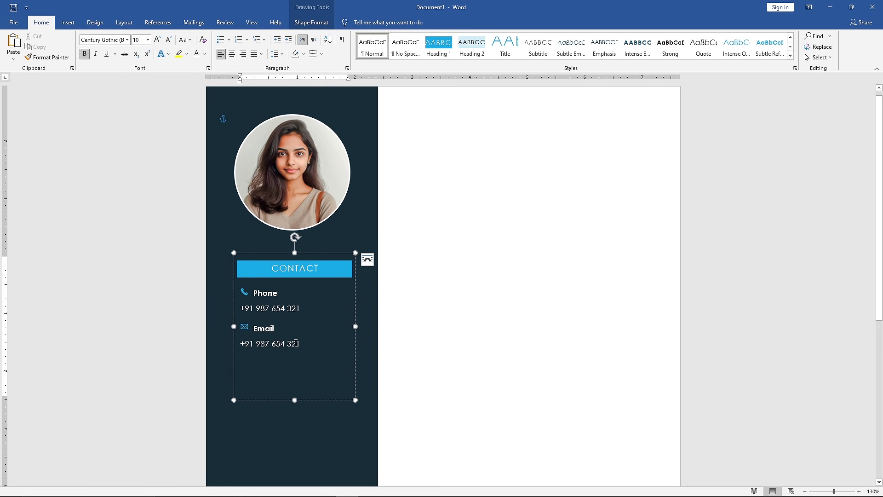
left_click_drag(299, 343, 244, 343)
type("an")
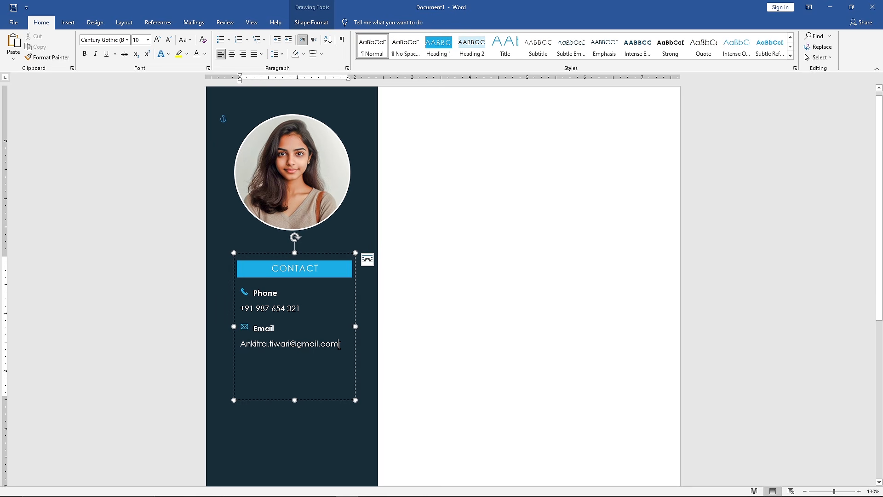
- Duplicate the email entry below itself and replace the copy's icon with a house icon found by searching for "Location"
key("ctrl+v")
left_click(243, 363)
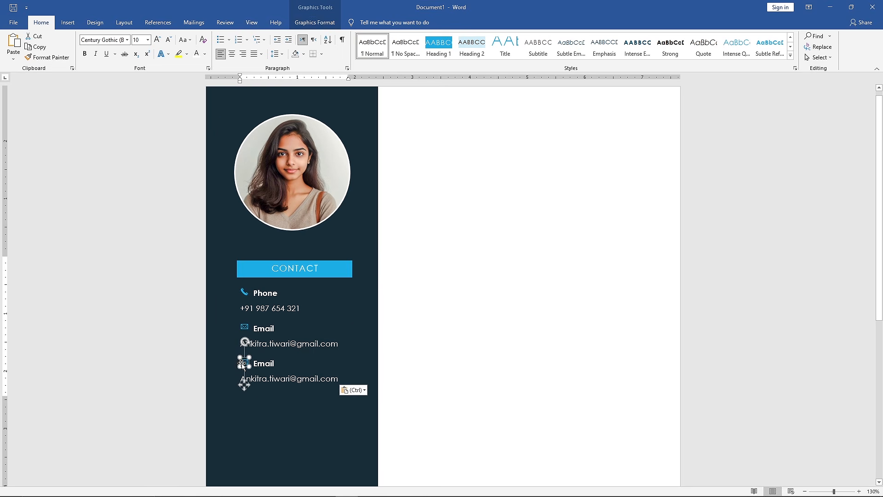
left_click(335, 24)
left_click(19, 54)
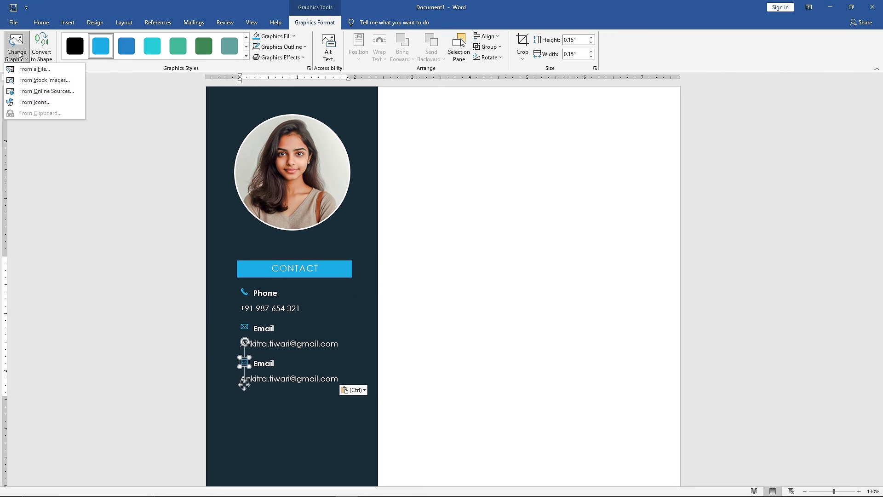
left_click(60, 104)
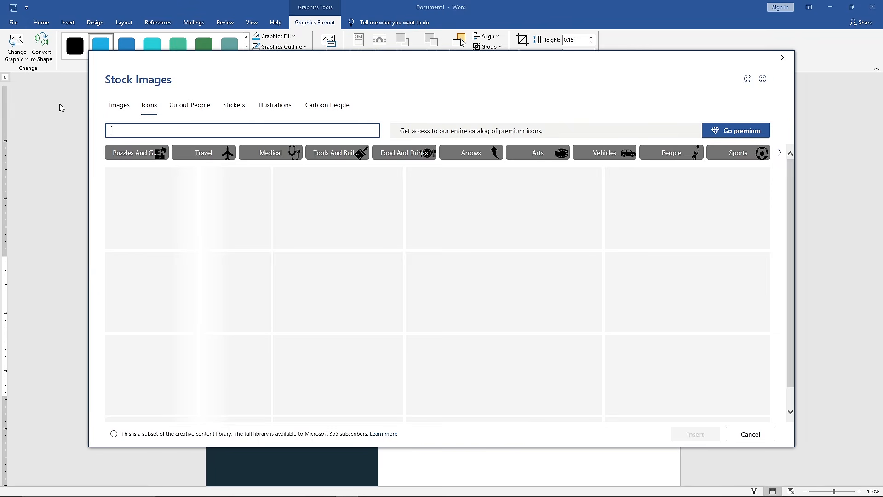
type("Location")
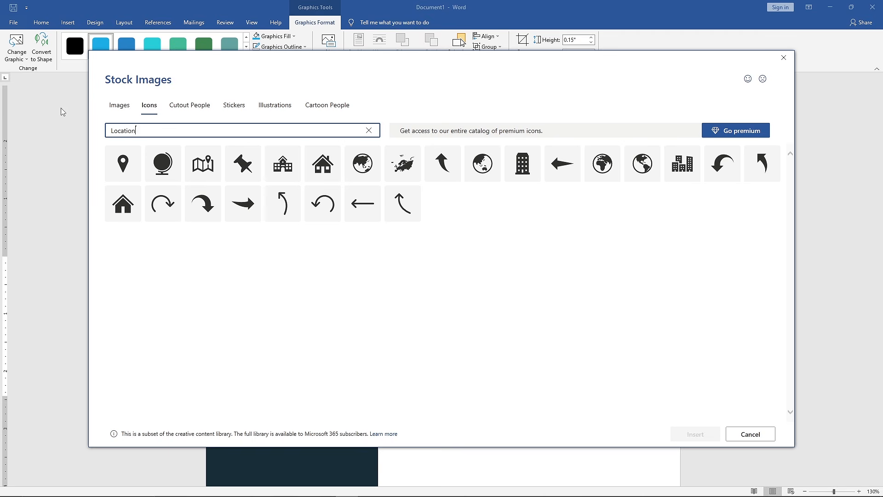
left_click(117, 206)
left_click(680, 432)
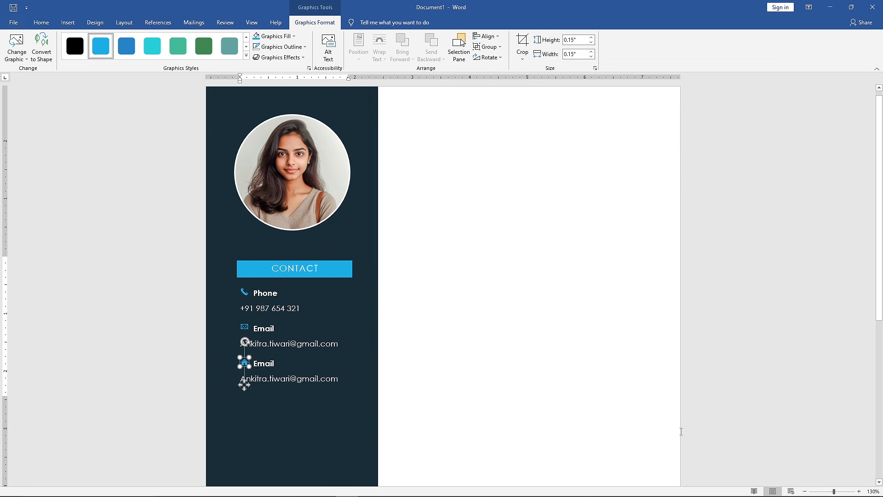
- Change the label beside the house icon to "Address"
left_click(294, 365)
key("BackSpace")
key("BackSpace")
key("BackSpace")
key("BackSpace")
key("BackSpace")
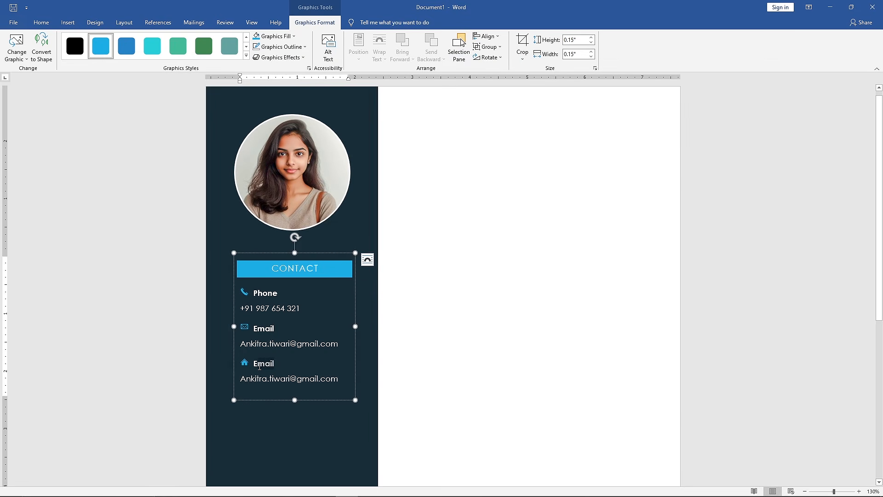
type("Address")
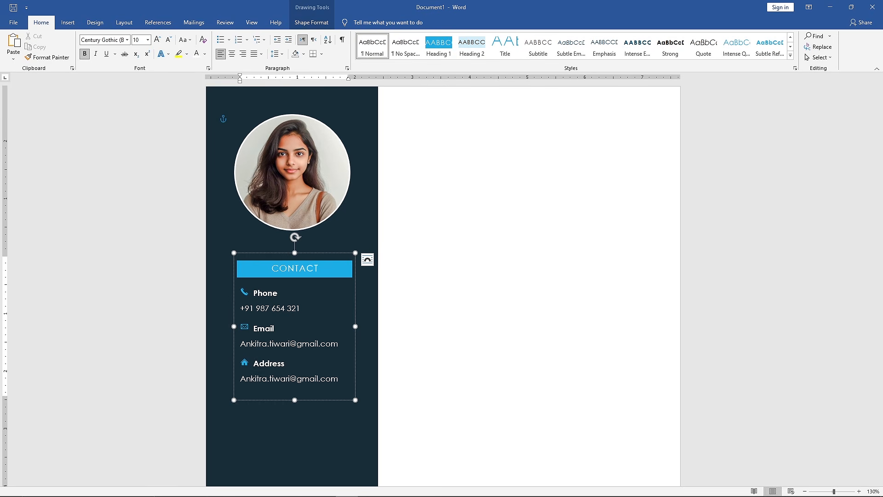
- Replace the e-mail under the Address label with the postal address and shorten the contact box to fit its text
left_click_drag(328, 381, 240, 380)
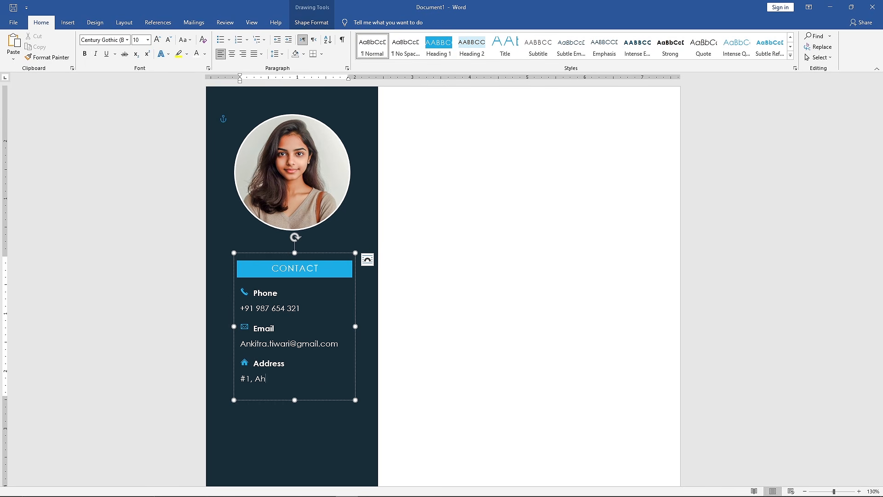
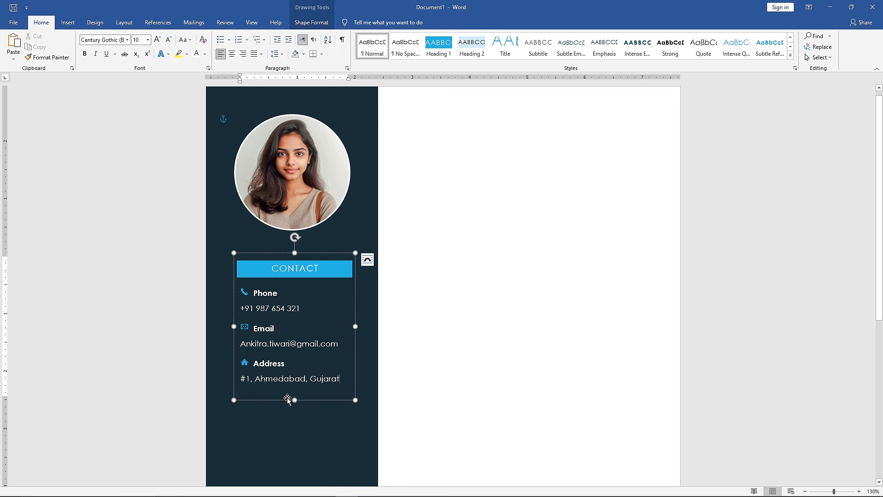
left_click_drag(294, 400, 294, 389)
- Duplicate the contact box below as a SKILLS box listing Network Administration, System Administration, Cloud Computing, Project management and Cybersecurity
scroll(294, 388, "down", 3)
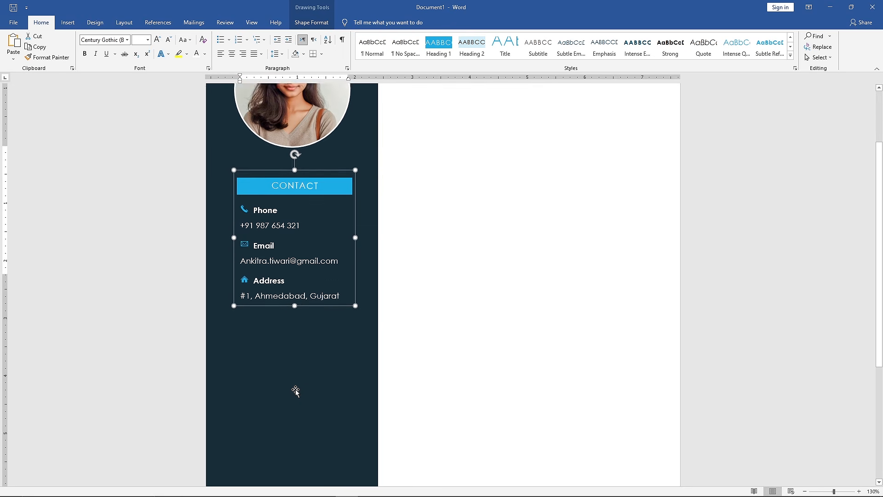
left_click_drag(313, 115, 266, 286)
type("SKILLS")
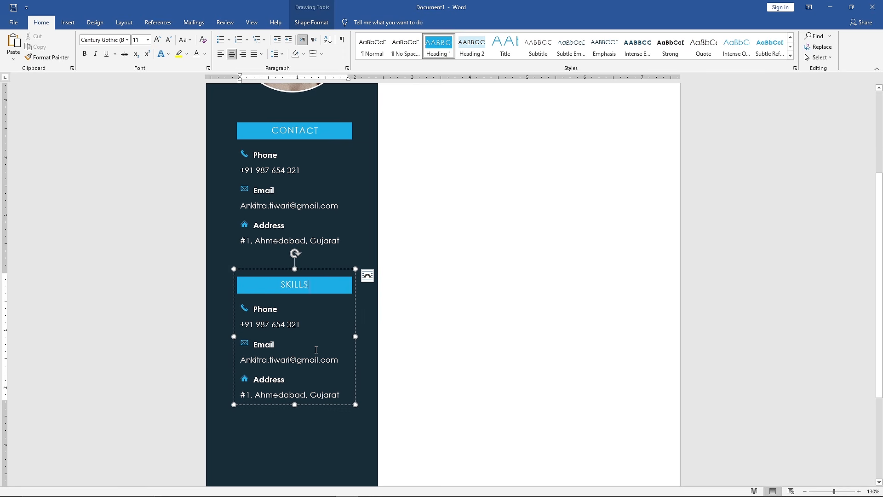
left_click_drag(342, 394, 260, 309)
key("Delete")
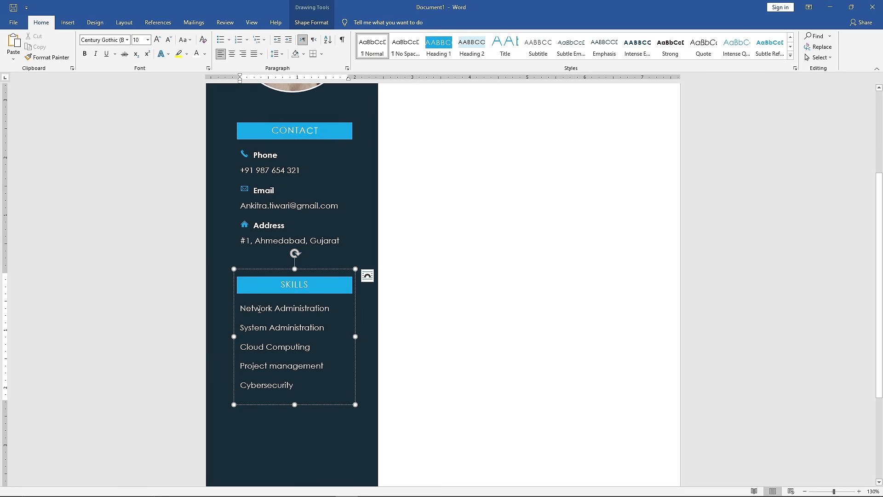
- Give the five skills round bullets in the heading's light blue and decrease the list's indent by one level
left_click_drag(304, 385, 241, 312)
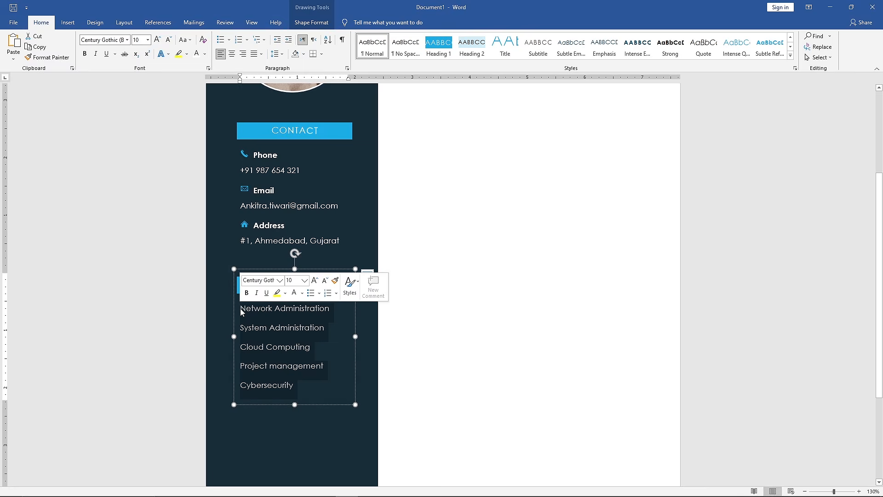
left_click(230, 40)
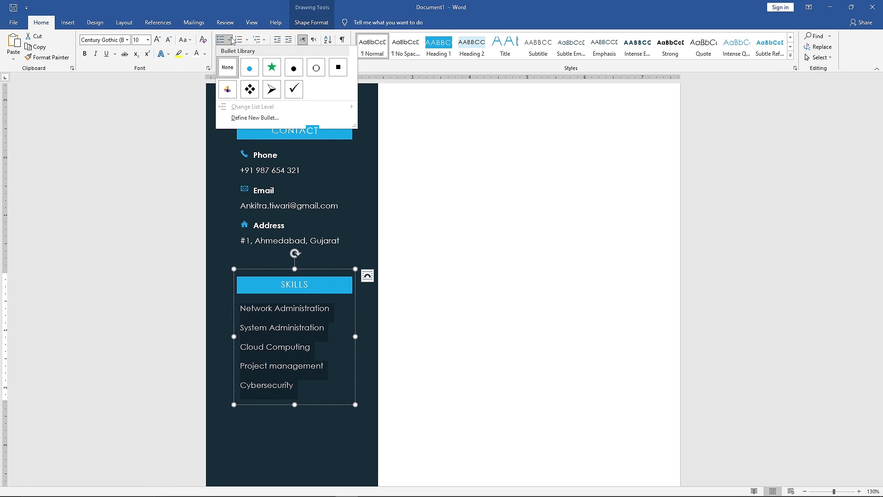
left_click(297, 115)
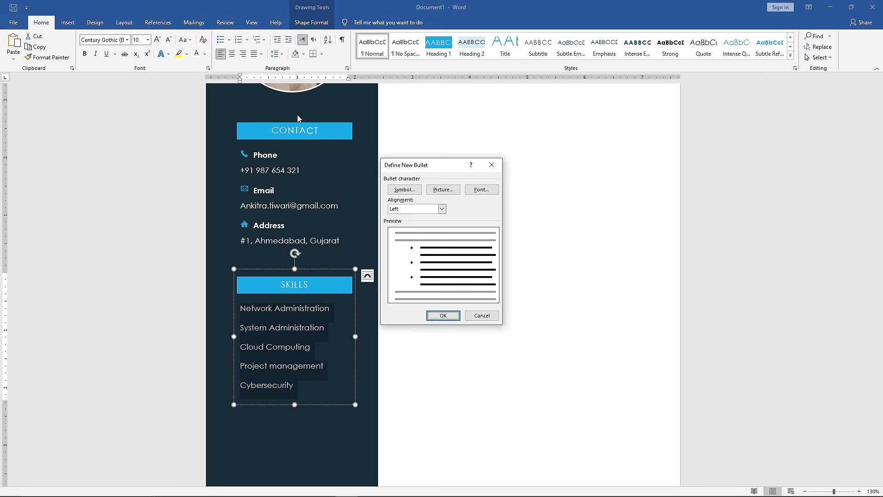
left_click(480, 189)
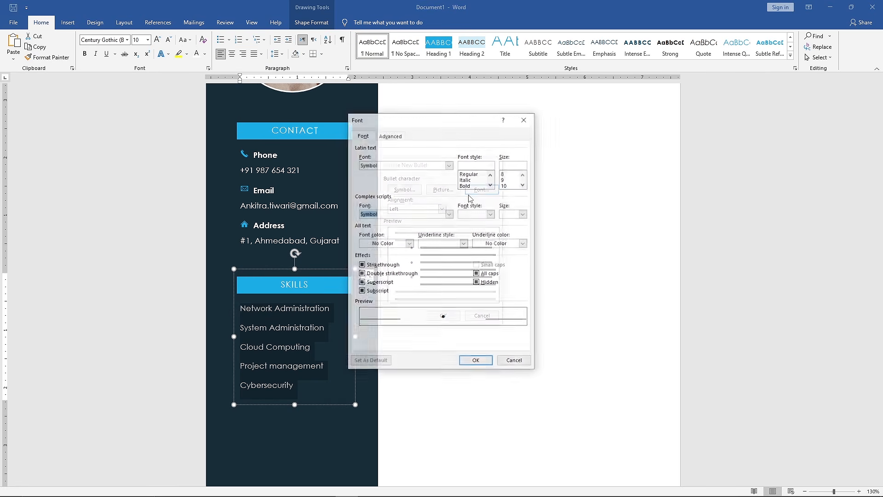
left_click(409, 243)
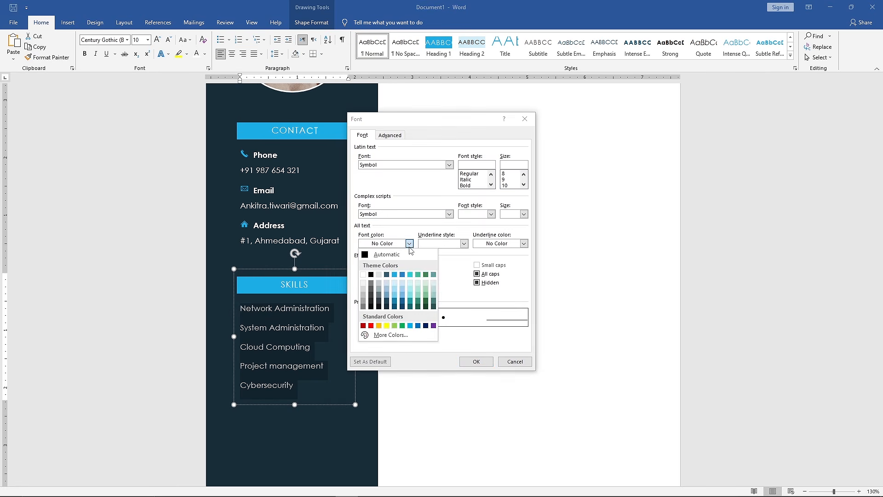
left_click(395, 276)
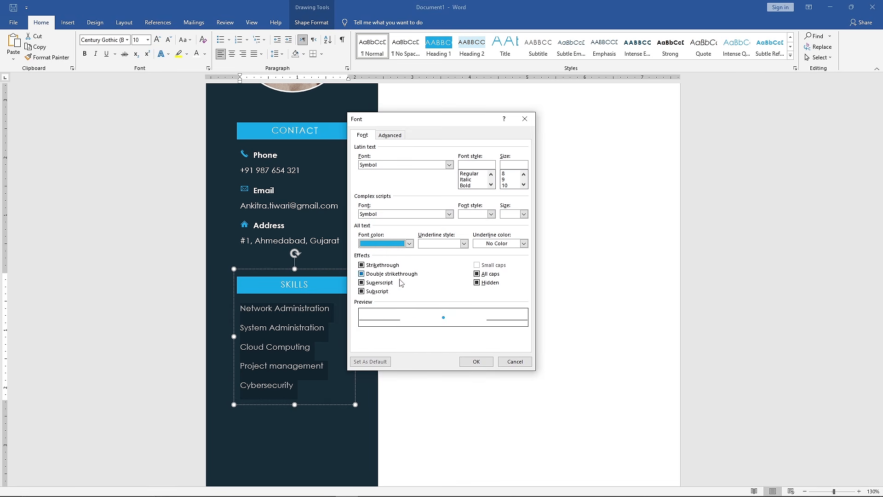
left_click(476, 361)
left_click(441, 316)
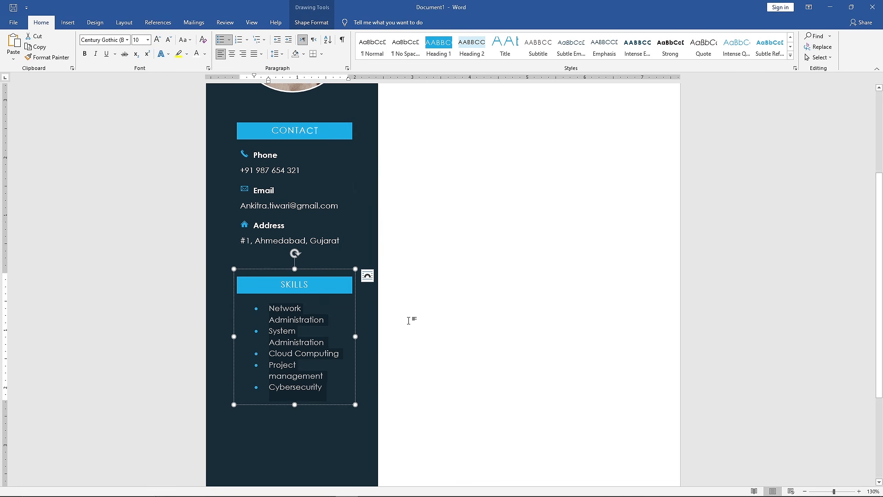
key("shift+Tab")
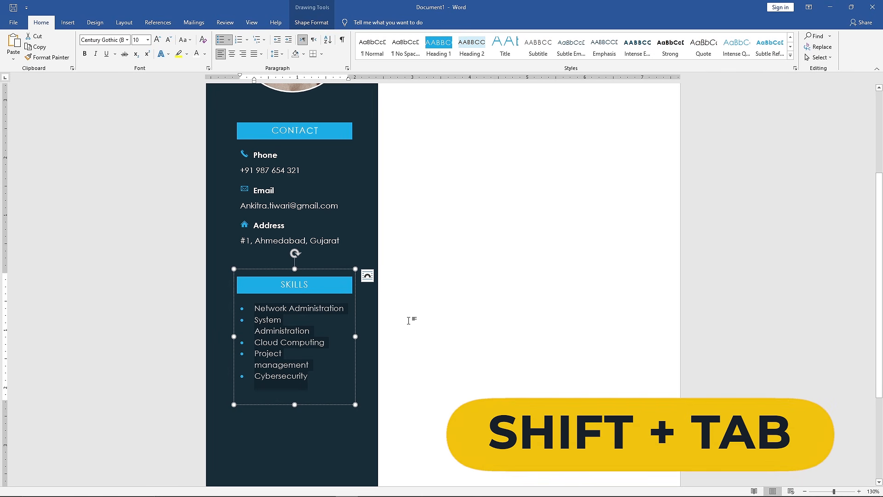
- Remove the space between the words of "System Administration" and "Project management" to fit each skill on one line
left_click(256, 331)
key("BackSpace")
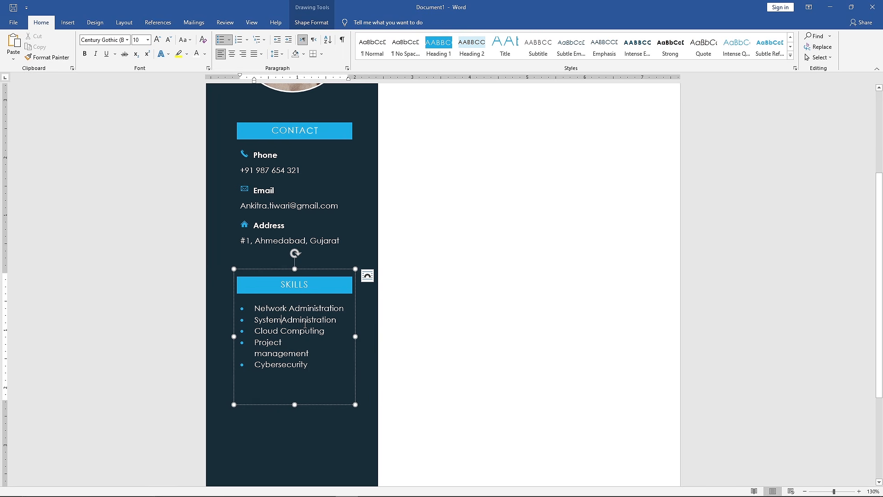
left_click(256, 353)
key("BackSpace")
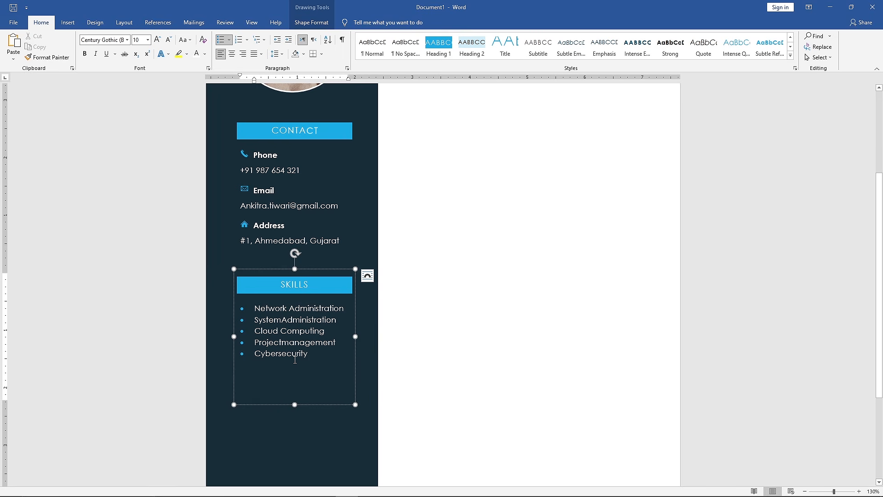
- Set the skills list's line spacing to 1.5 and shorten the SKILLS box to fit the list
left_click_drag(318, 361, 255, 307)
left_click(282, 55)
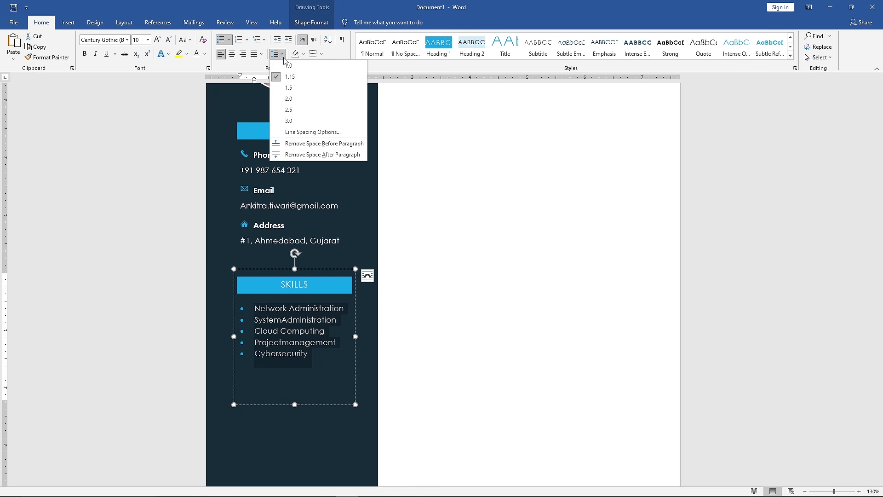
left_click(300, 88)
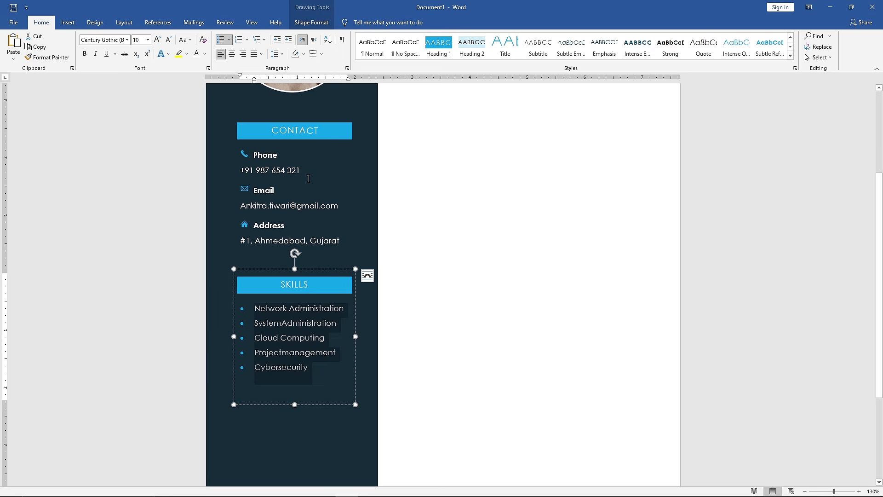
left_click_drag(293, 404, 294, 377)
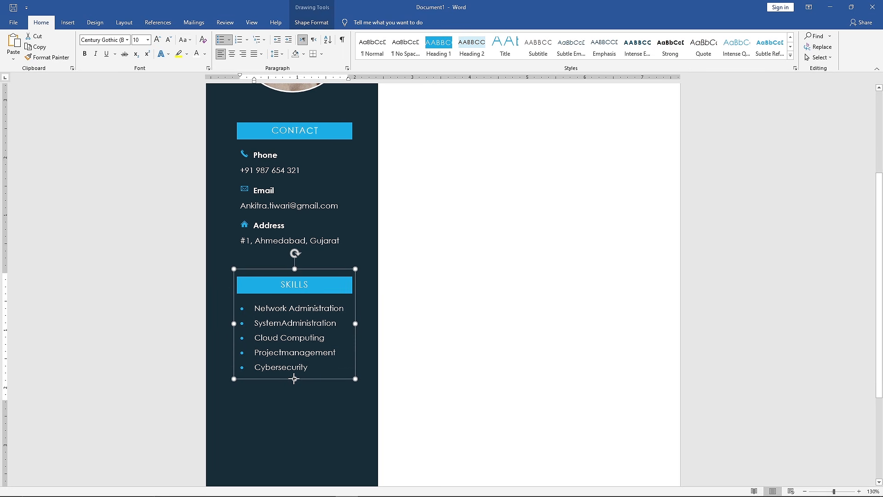
- Duplicate the SKILLS box, place the copy directly below it and change its heading to LANGUAGES
scroll(314, 401, "down", 3)
left_click(319, 296)
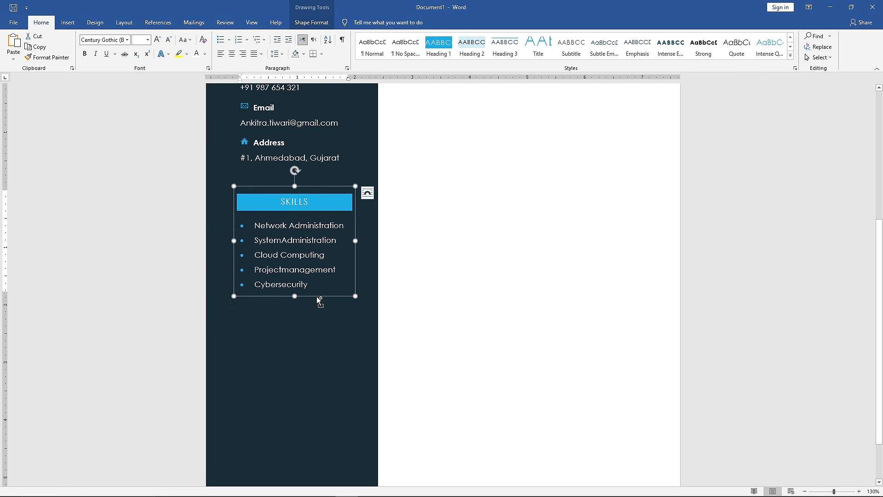
key("ctrl+c")
key("ctrl+v")
left_click_drag(325, 198, 316, 331)
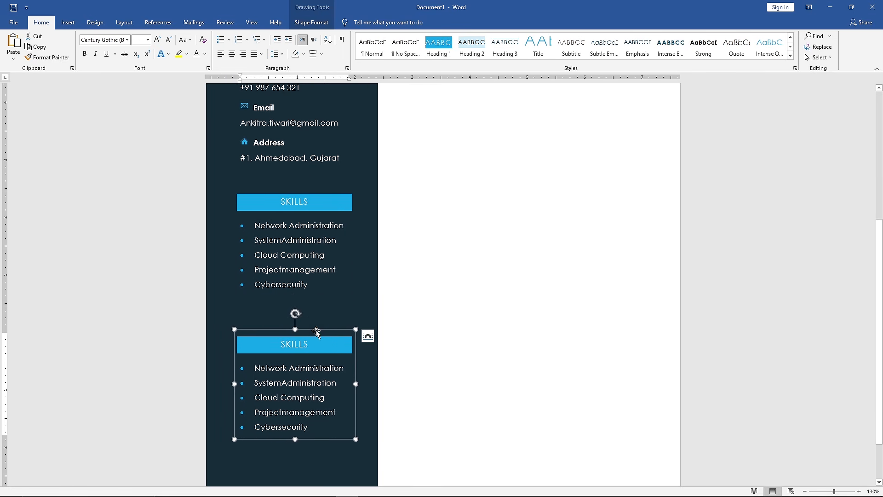
left_click(313, 343)
double_click(312, 344)
type("LANGUAGES")
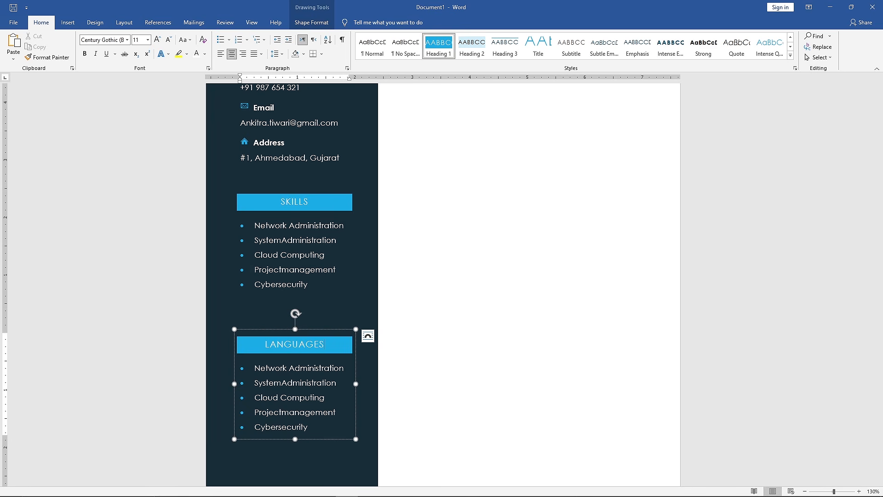
- Replace the LANGUAGES list with English: Advanced, Hindi: Proficient and Gujarati: Intermediate, and shorten the box to fit
left_click_drag(309, 427, 261, 375)
key("BackSpace")
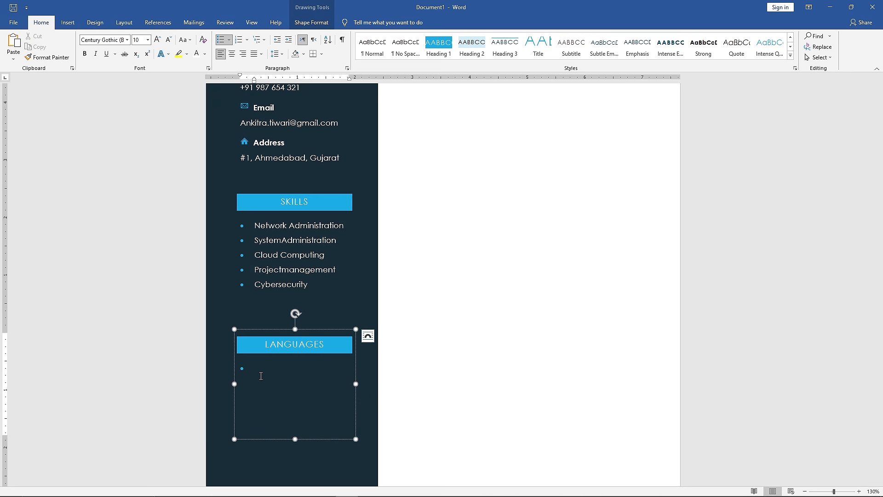
type("English: Advanced")
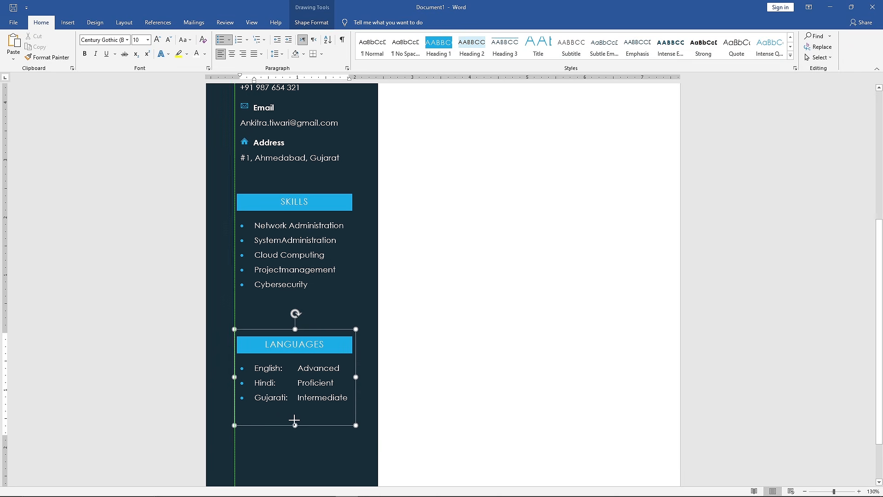
left_click_drag(295, 439, 295, 408)
- Duplicate the LANGUAGES box below as a HOBBIES box listing Reading, Cricket and Music
scroll(296, 408, "down", 2)
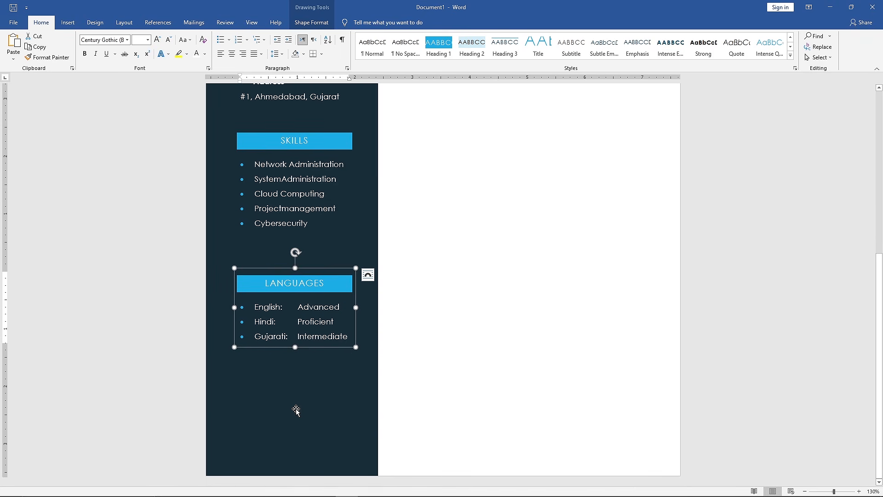
key("ctrl+d")
left_click_drag(289, 280, 276, 375)
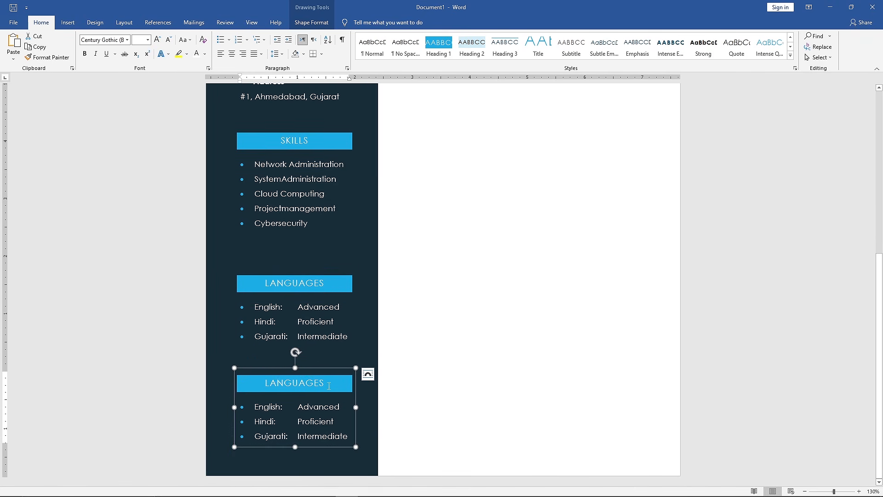
left_click_drag(329, 383, 265, 383)
type("HOBBIES")
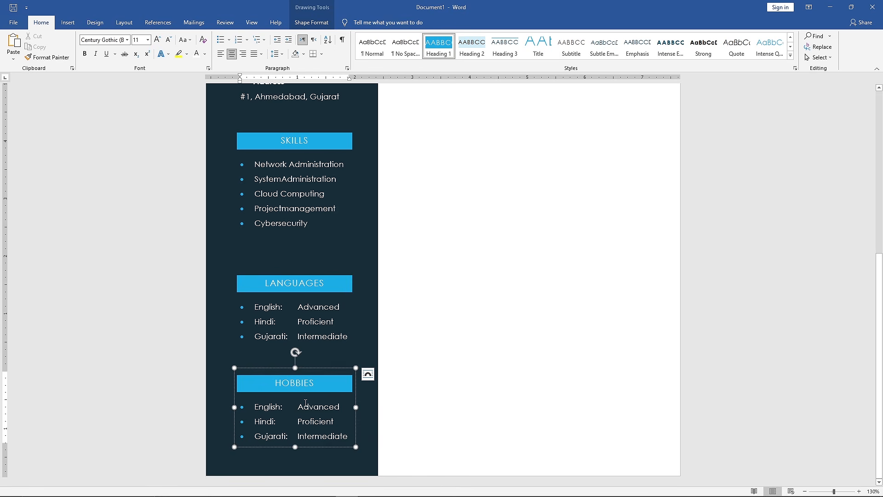
left_click_drag(350, 436, 254, 407)
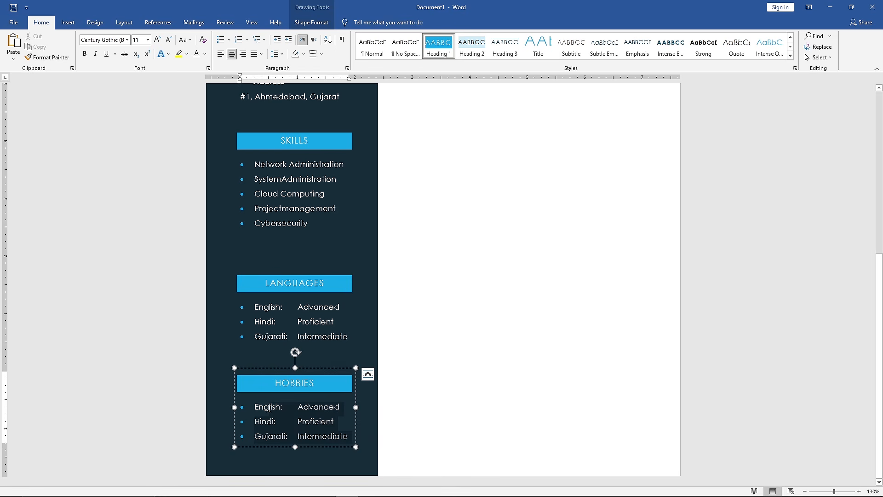
type("Reading")
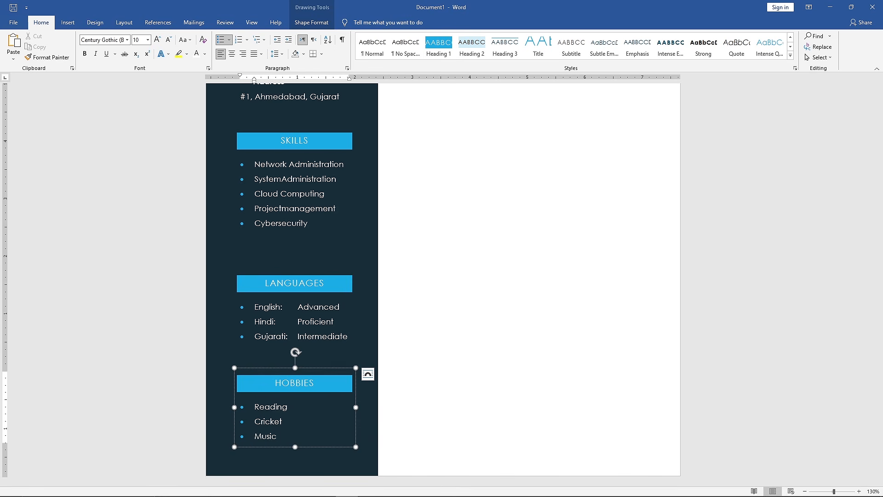
- Distribute the CONTACT, SKILLS, LANGUAGES and HOBBIES boxes vertically so their gaps are equal
scroll(267, 405, "down", 6)
left_click(353, 367, "shift")
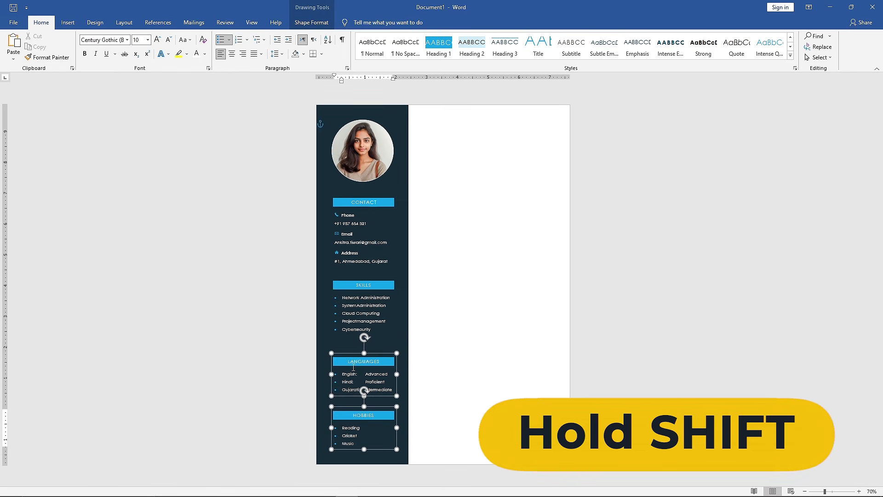
left_click(351, 295, "shift")
left_click(349, 239, "shift")
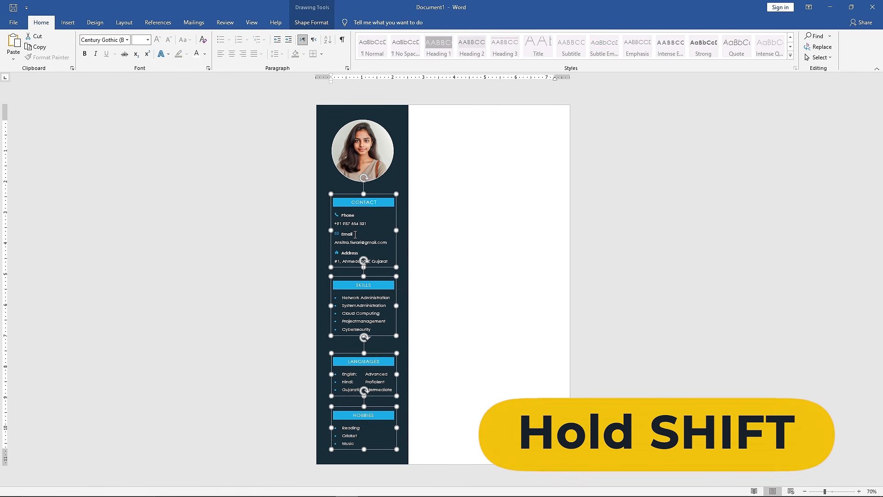
left_click(331, 22)
left_click(738, 46)
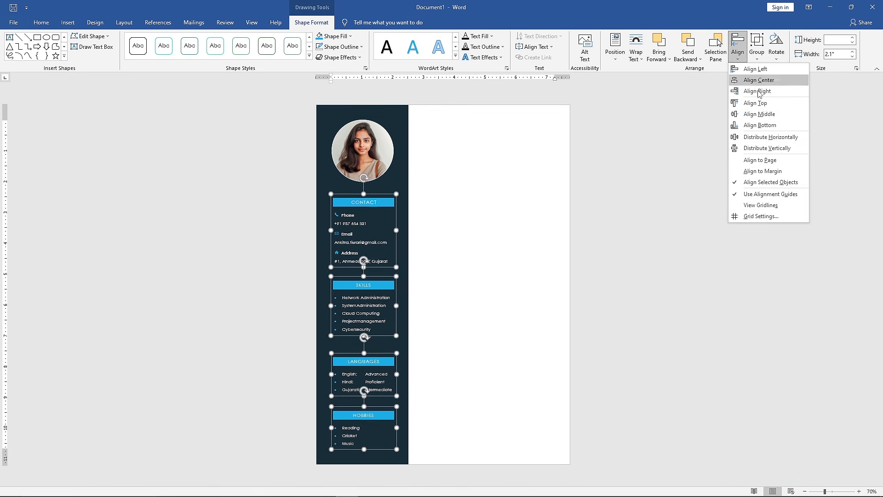
left_click(767, 148)
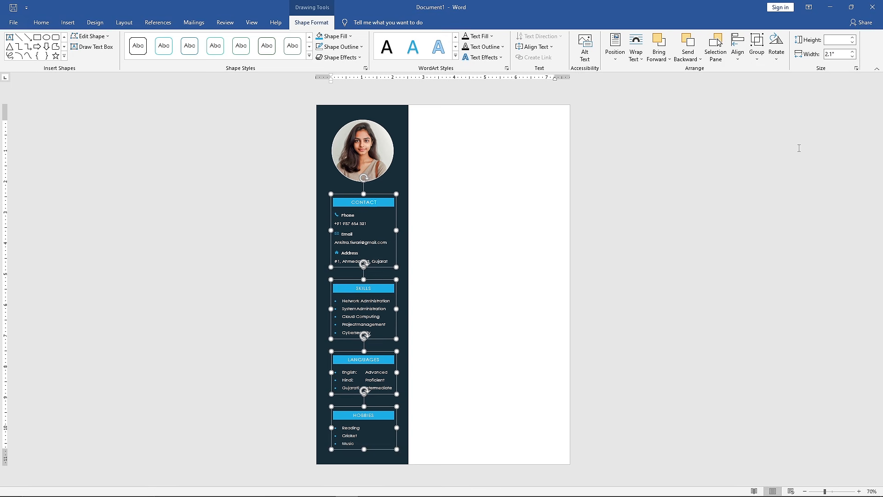
- Draw a rectangle without outline across the top of the page, about 3.01" high and 8.29" wide, spanning the full page width
scroll(616, 170, "up", 2, "ctrl")
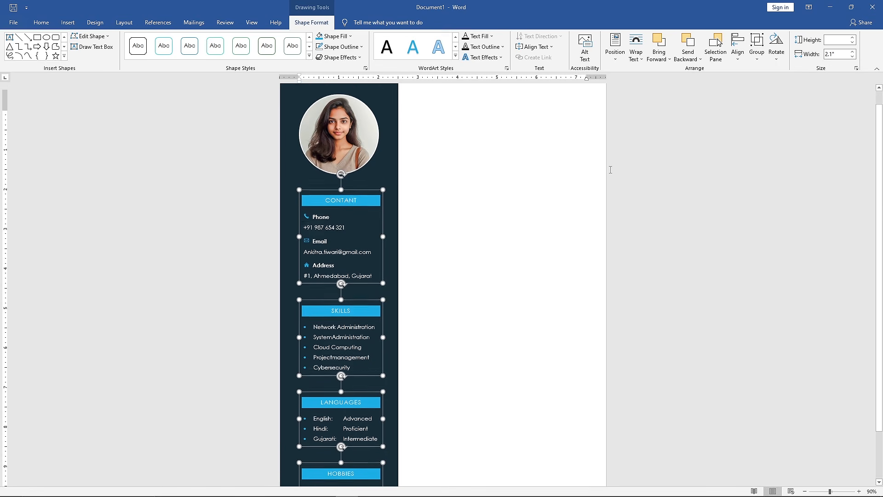
left_click(68, 22)
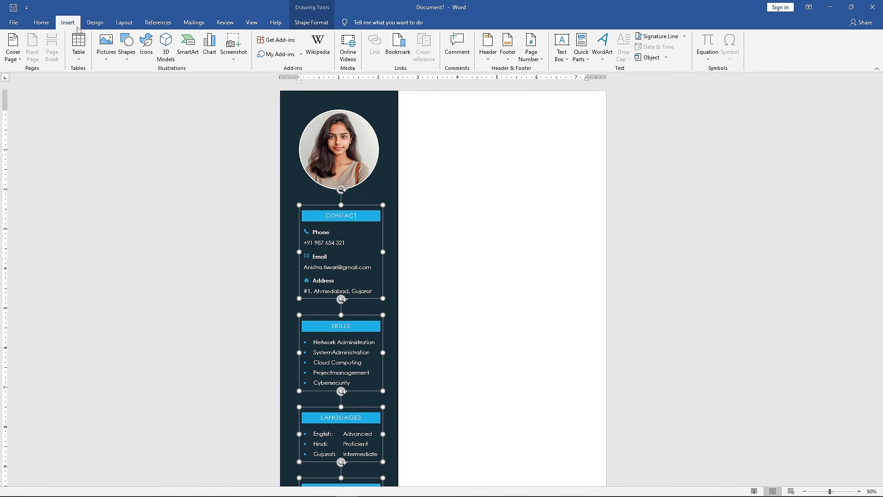
left_click(123, 59)
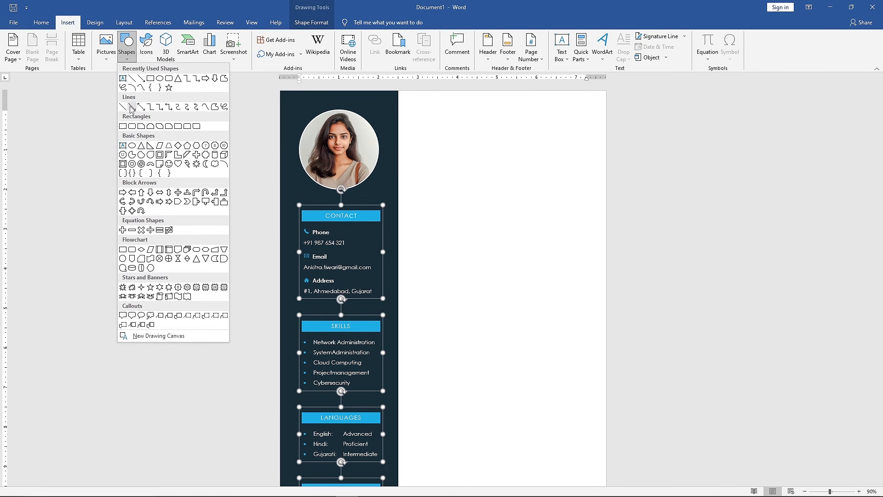
left_click(123, 126)
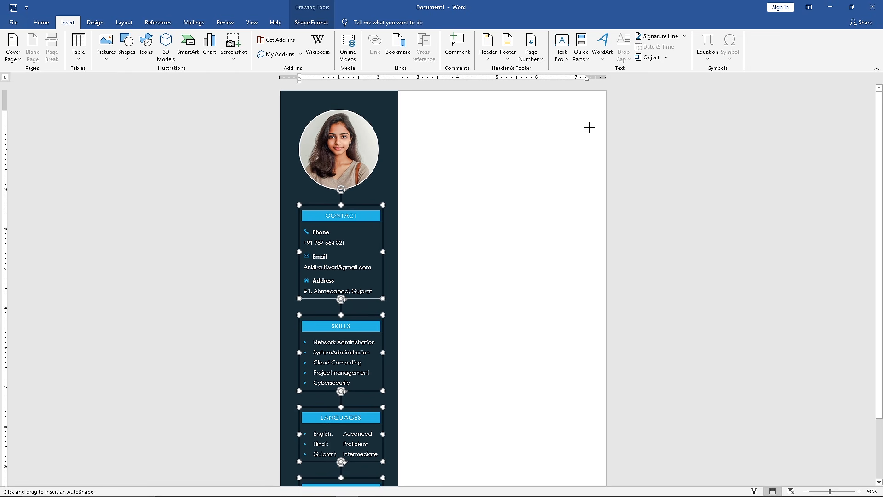
mouse_move(605, 94)
left_mouse_down()
mouse_move(416, 151)
mouse_move(281, 209)
left_mouse_up()
left_click_drag(284, 159, 281, 158)
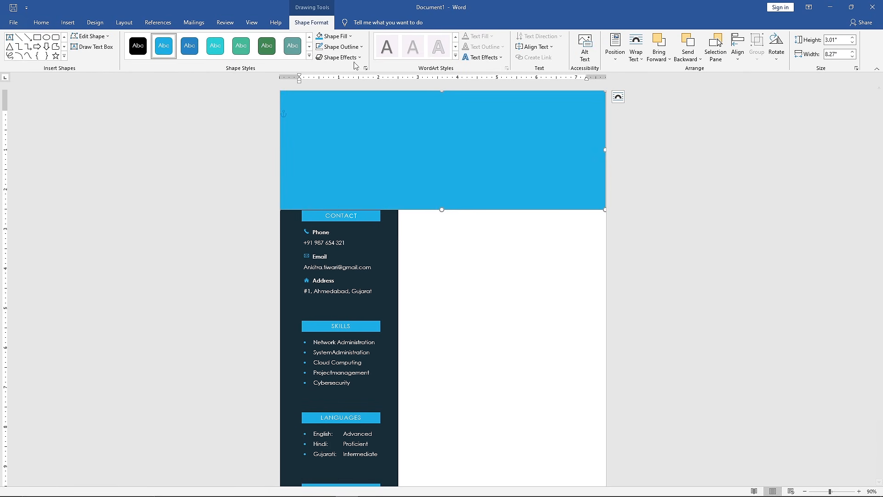
left_click(362, 47)
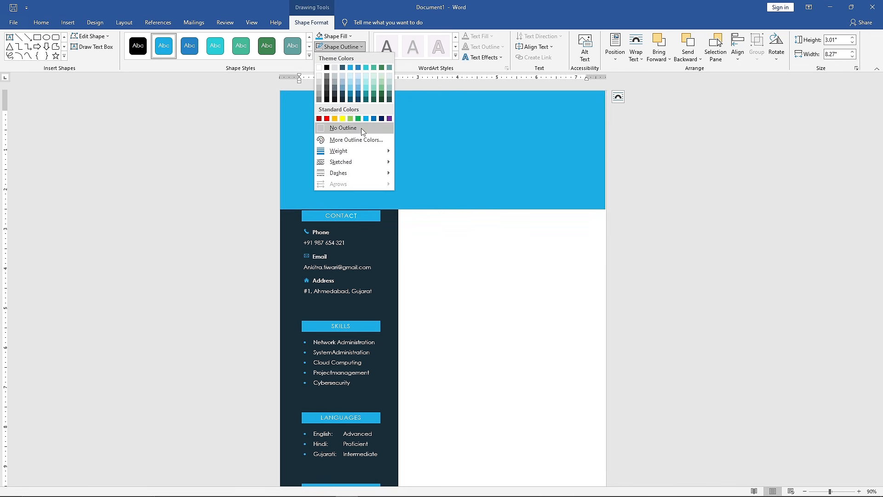
left_click(327, 127)
left_click_drag(604, 152, 606, 150)
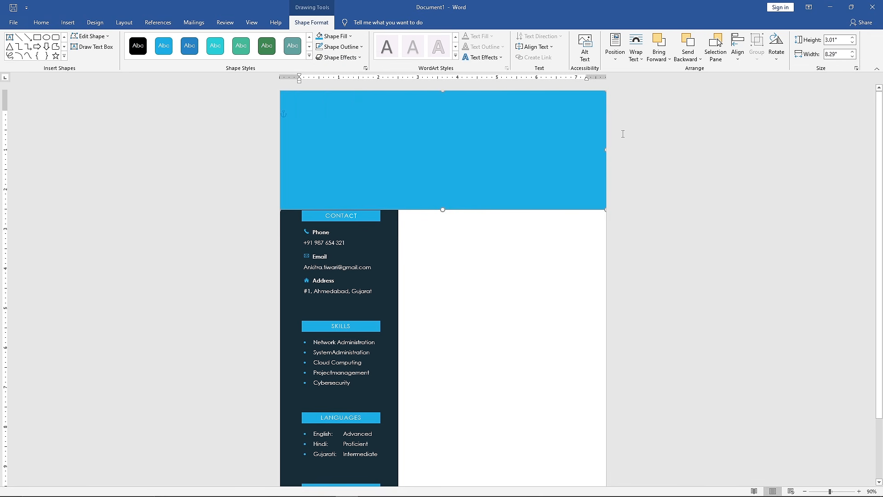
- Send the header rectangle to the back and fill it with White, Background 1, Darker 5%
left_click(698, 62)
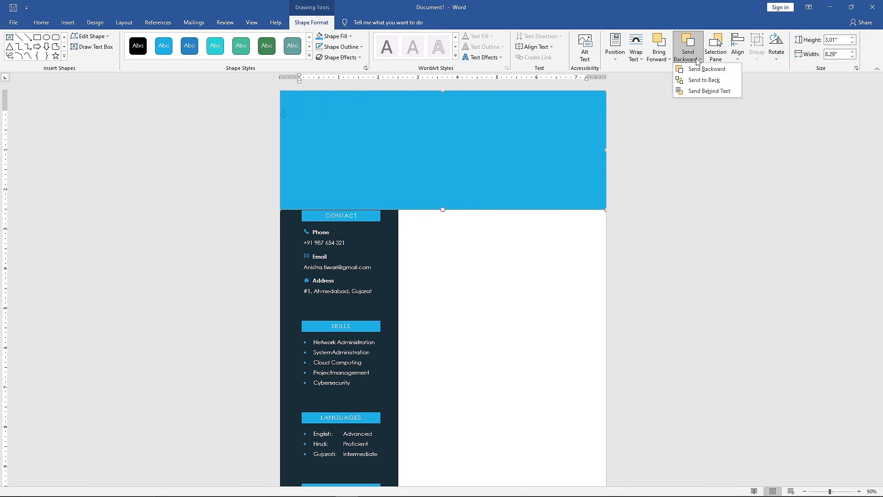
left_click(704, 80)
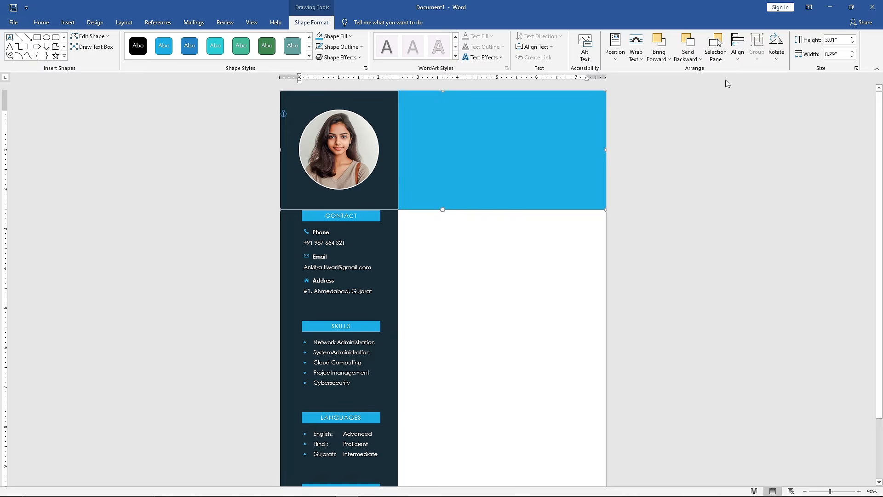
left_click(349, 36)
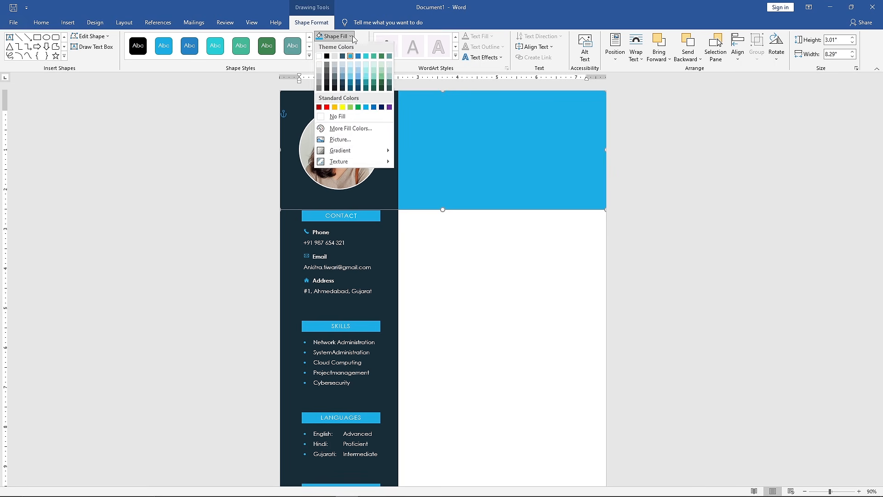
left_click(321, 68)
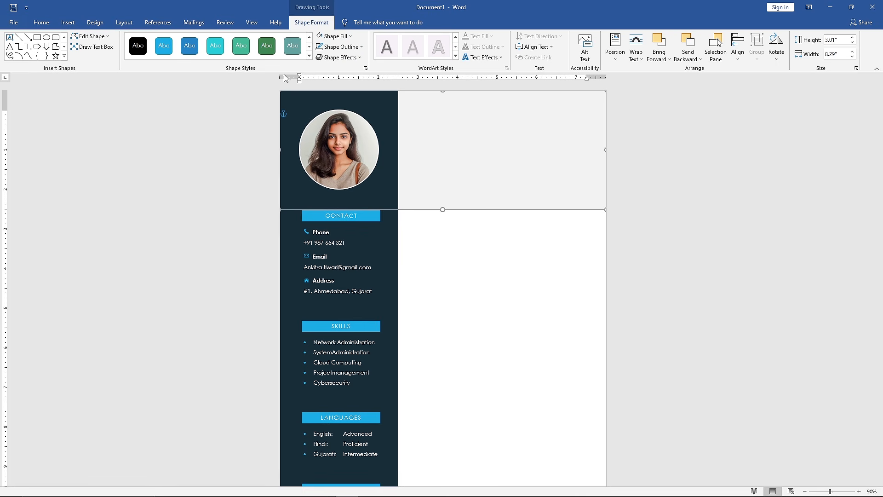
- Draw a text box about 2.34" high and 4.1" wide on the grey header area, with no fill and no outline
left_click(107, 53)
scroll(438, 136, "up", 4)
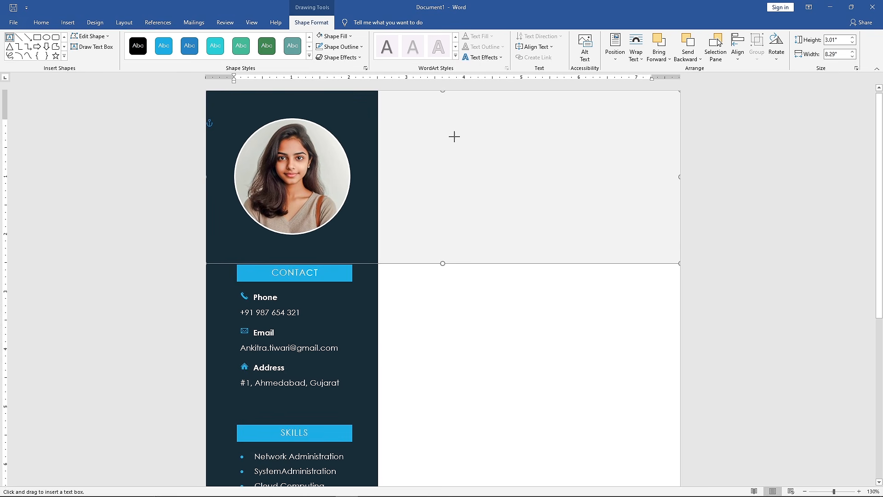
left_click_drag(414, 116, 649, 251)
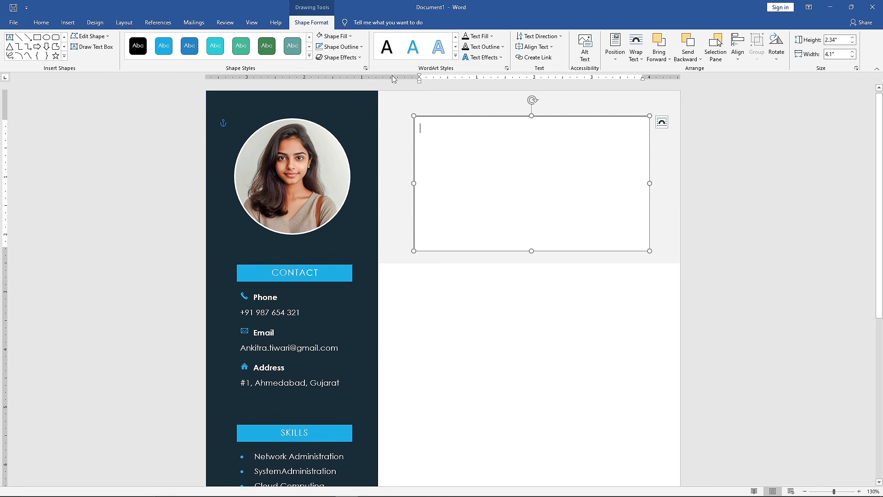
left_click(350, 37)
left_click(376, 118)
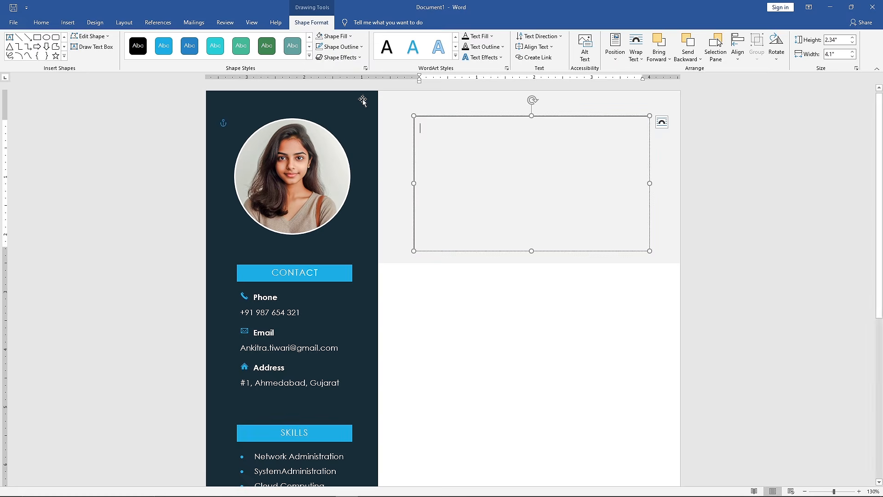
left_click(363, 47)
left_click(371, 128)
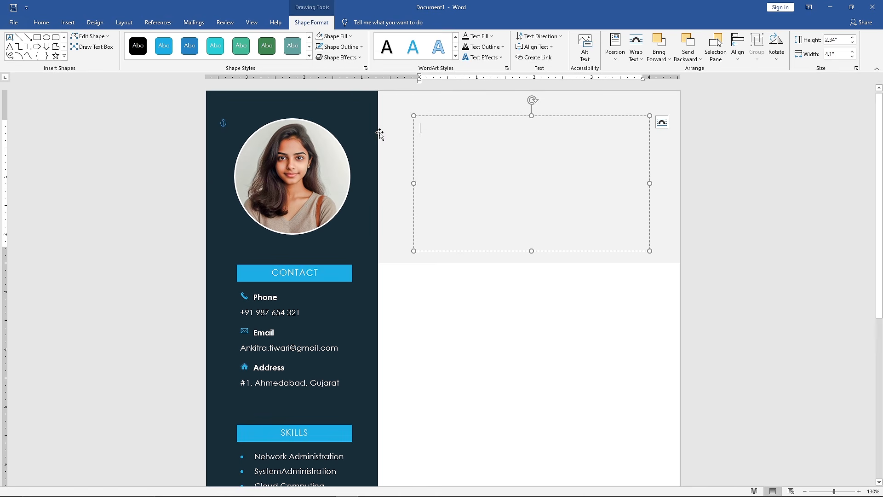
- Enter the candidate's full name in capitals in the header text box and apply the Title style to it
left_click_drag(482, 130, 416, 132)
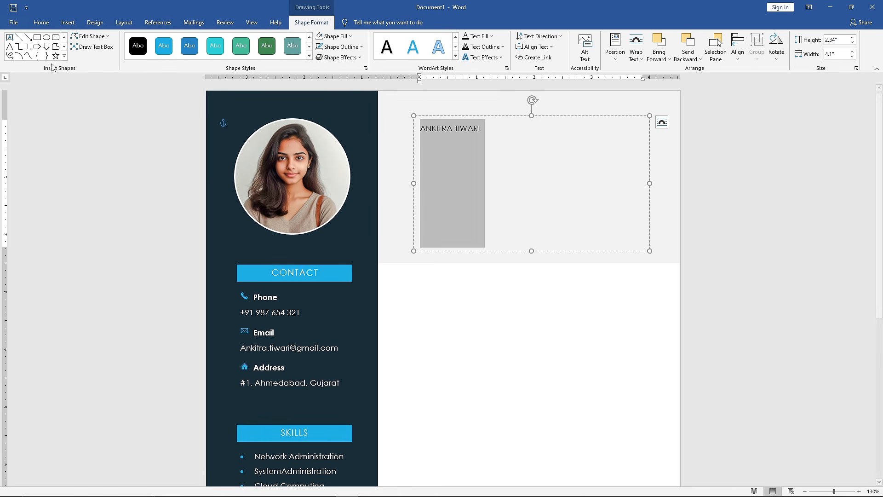
left_click(42, 22)
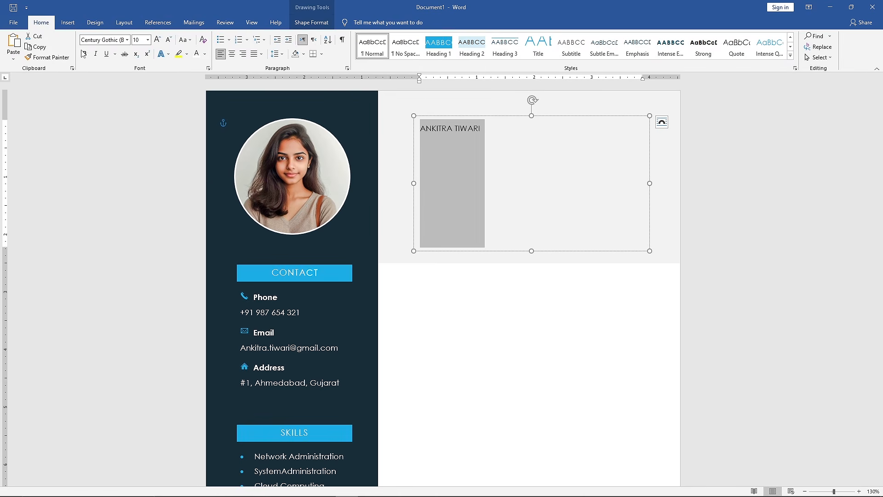
left_click(539, 48)
left_click(541, 48)
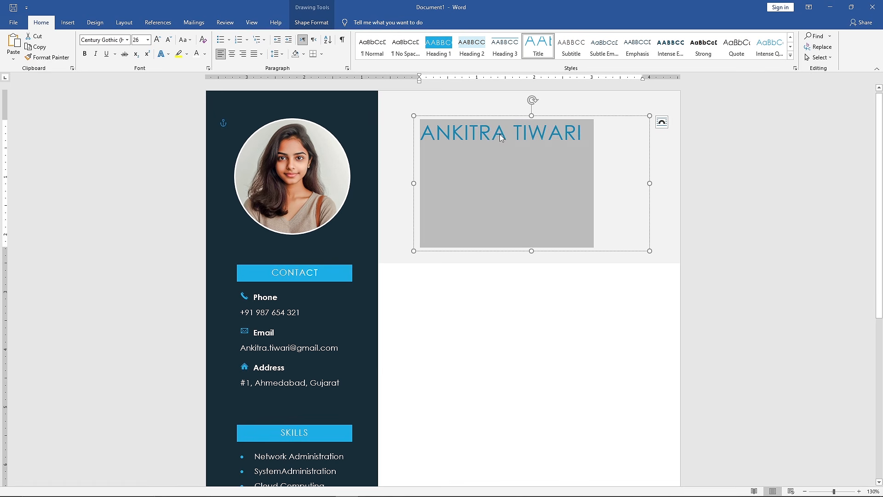
- Colour the first name in the header title dark blue-green from the theme colours' darkest shades
left_click_drag(507, 133, 427, 137)
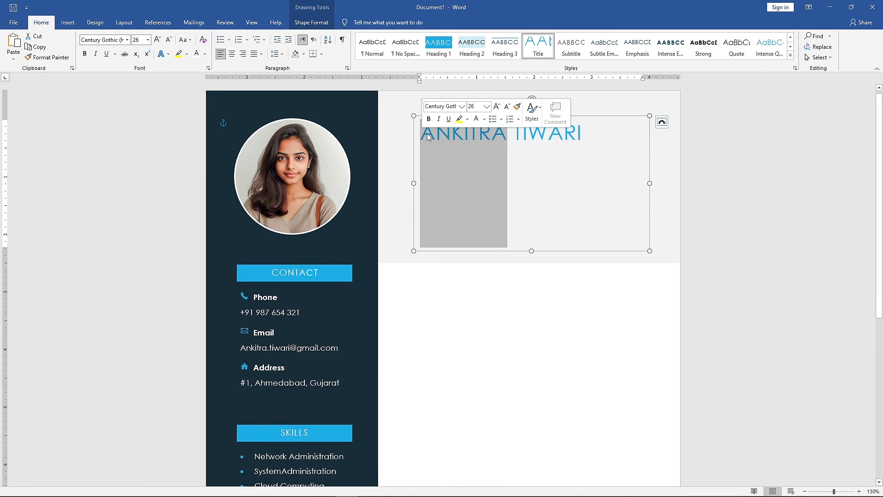
left_click(484, 119)
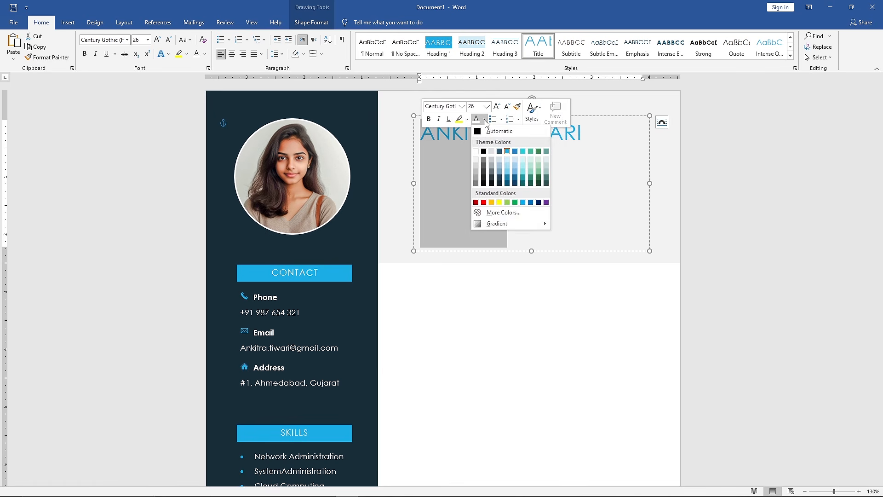
left_click(507, 183)
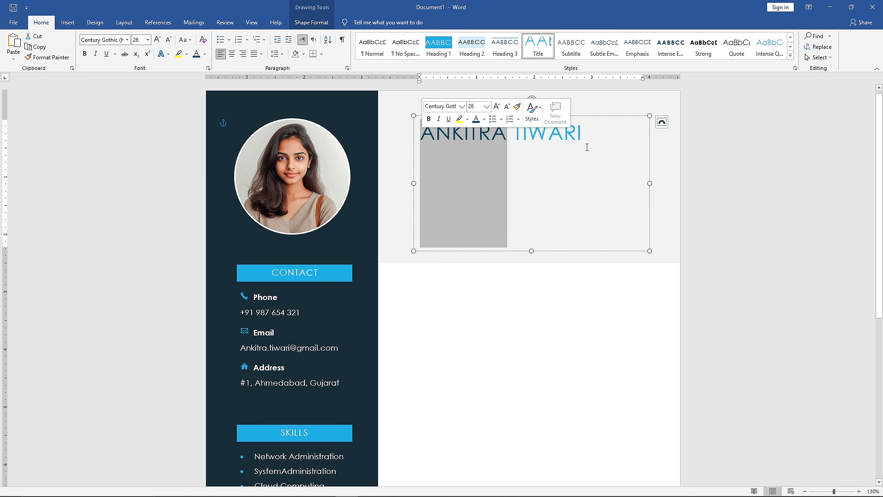
- Make the candidate's full name in the header title bold and centre it
left_click_drag(587, 147, 419, 136)
left_click(417, 113)
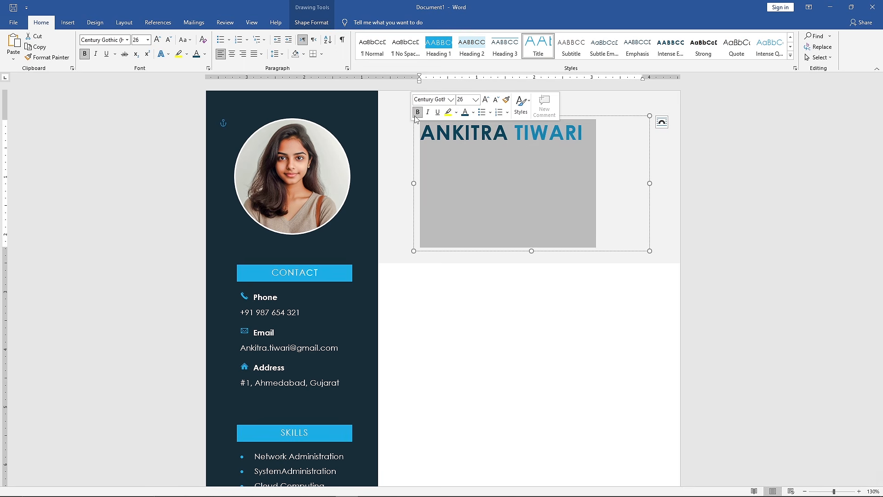
left_click(235, 55)
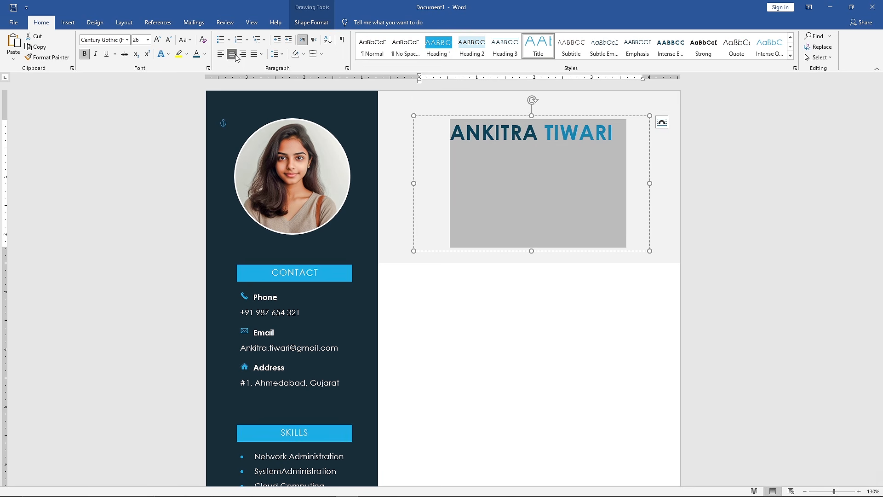
- Add the line IT MANAGER below the name, apply the Subtitle style, and make it bold and centred
left_click(610, 134)
key("Down")
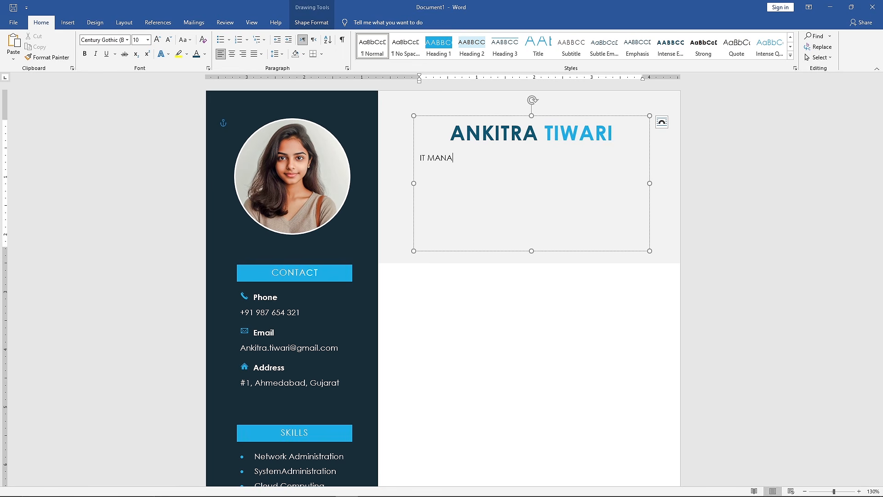
type("IT MANAGER")
left_click_drag(472, 159, 418, 158)
left_click(572, 49)
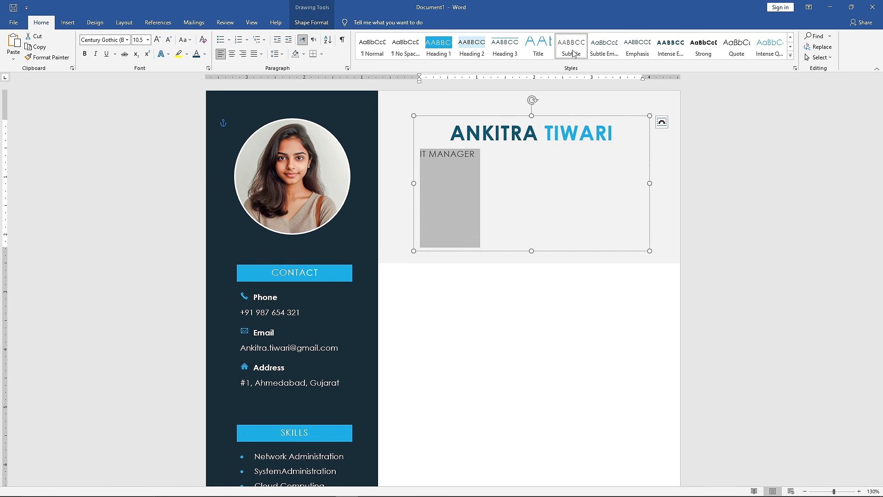
left_click(86, 55)
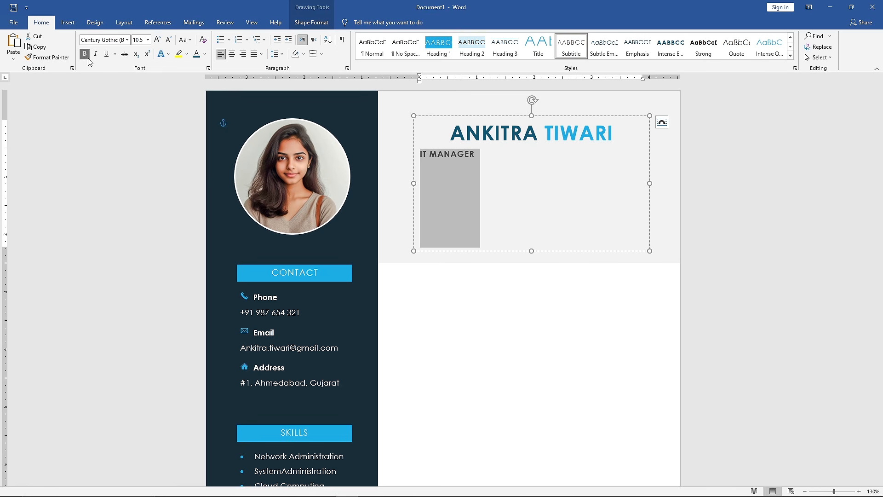
left_click(232, 59)
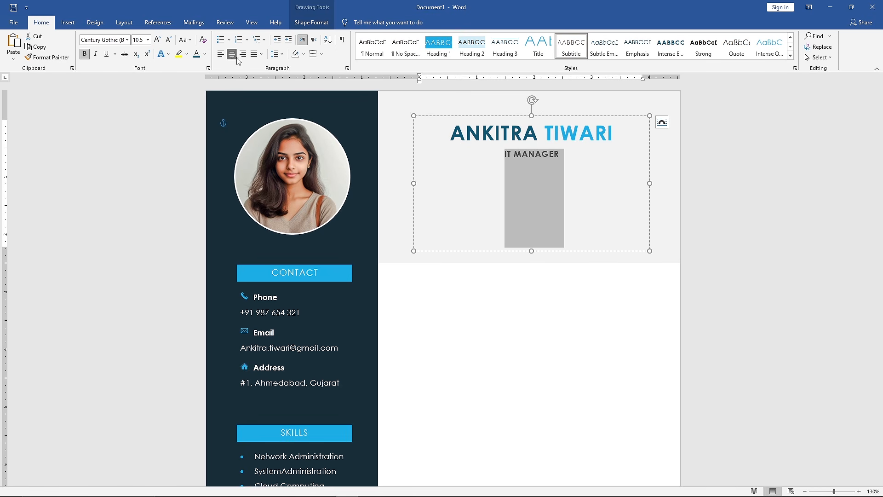
- Paste the professional summary beneath IT MANAGER with a blank line between, justify it, and widen the header text box slightly toward the sidebar
left_click(560, 153)
key("Return")
key("Return")
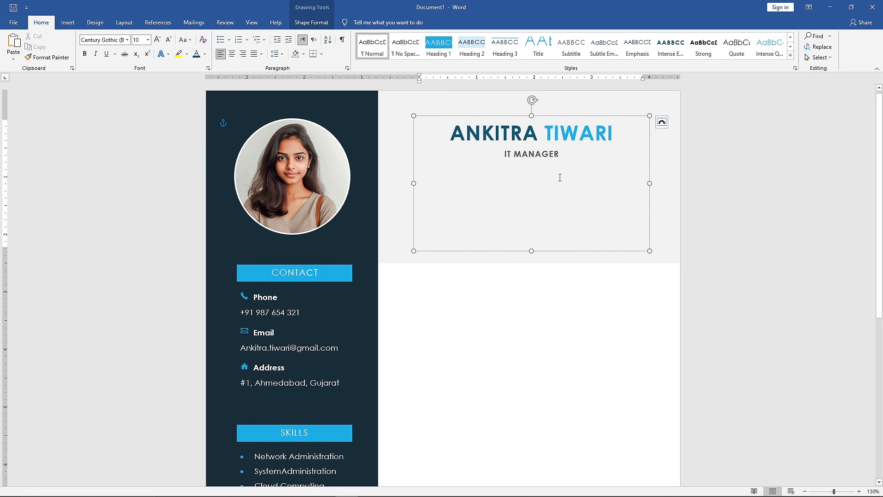
type("Highly motivated and results-oriented IT professional with 4 years of experience in network administration, system management, and user support. Proven ability to lead and collaborate effectively, troubleshoot complex technical issues, and implement innovative solutions to improve efficiency and security.")
left_click_drag(555, 246, 422, 184)
left_click(258, 54)
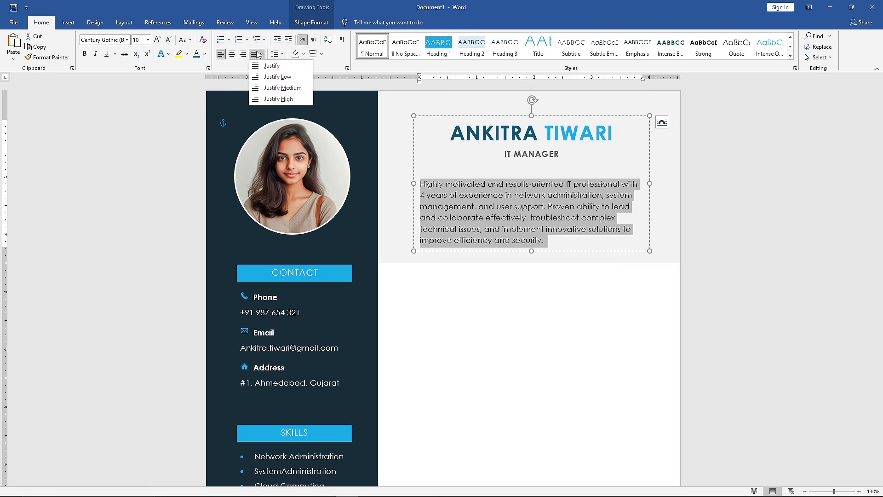
left_click(287, 66)
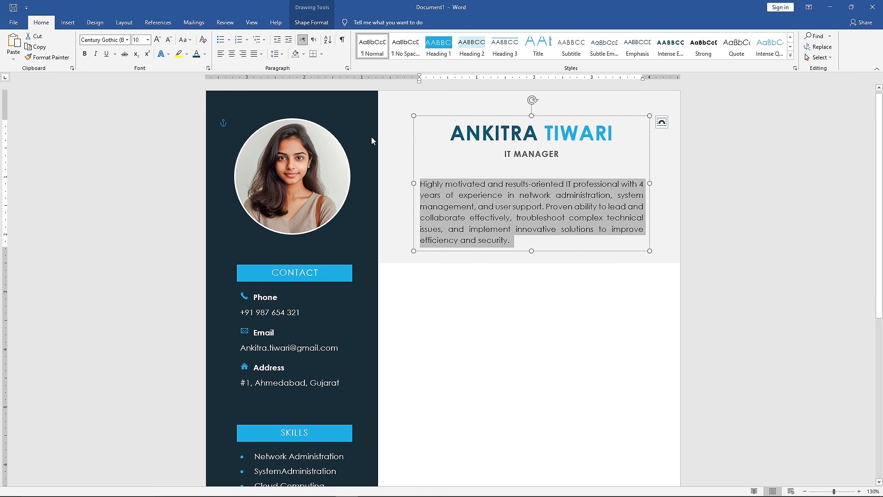
left_click_drag(413, 183, 398, 183)
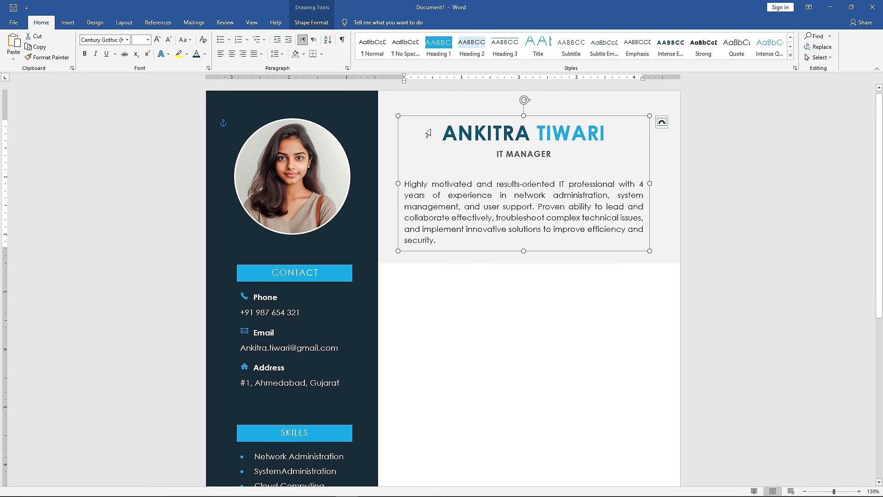
- Place a copy of the header text box on the white area below the header and clear its text
left_click_drag(429, 117, 441, 174)
scroll(434, 306, "up", 3, "ctrl")
scroll(434, 306, "down", 3)
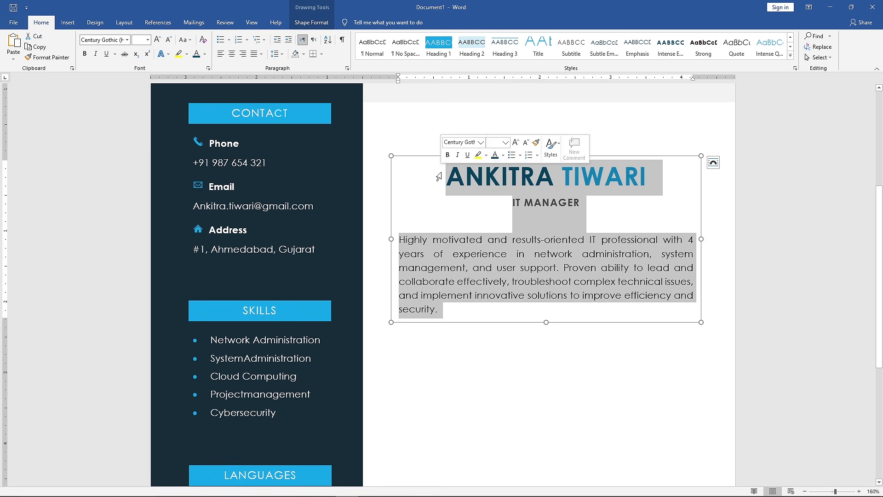
key("Delete")
- Enter the centred heading WORK EXPERIENCE in the Heading 1 style, with space added after the paragraph, and start a new line
left_click(440, 49)
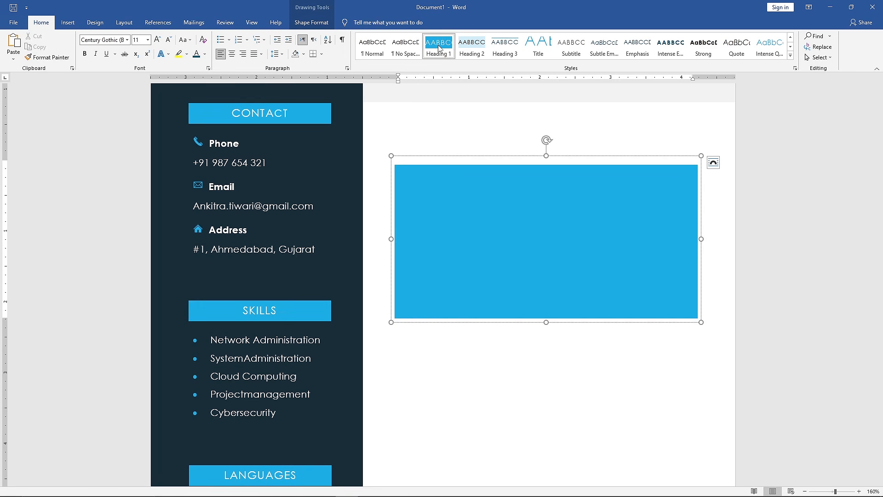
type("WORK EXPERIENCE")
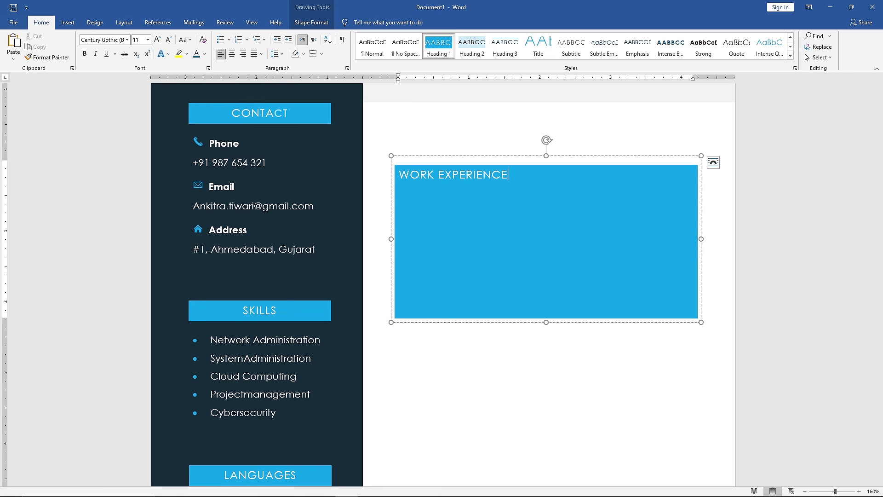
left_click(232, 54)
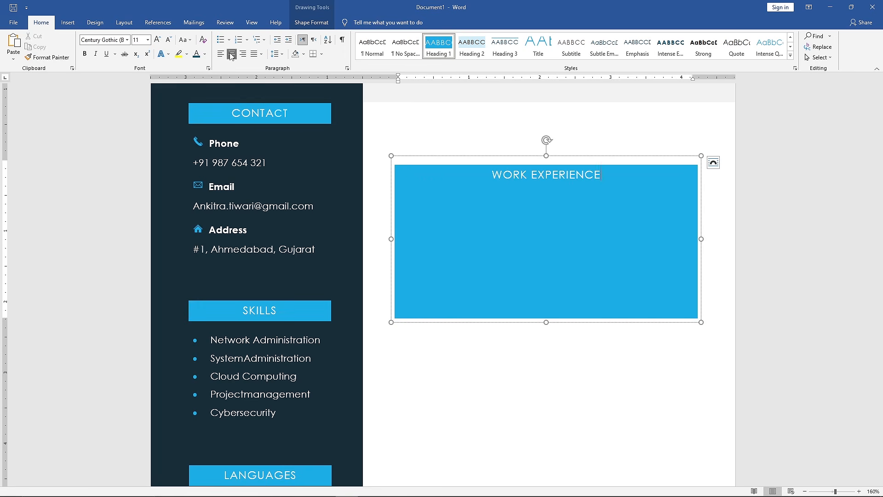
left_click(278, 53)
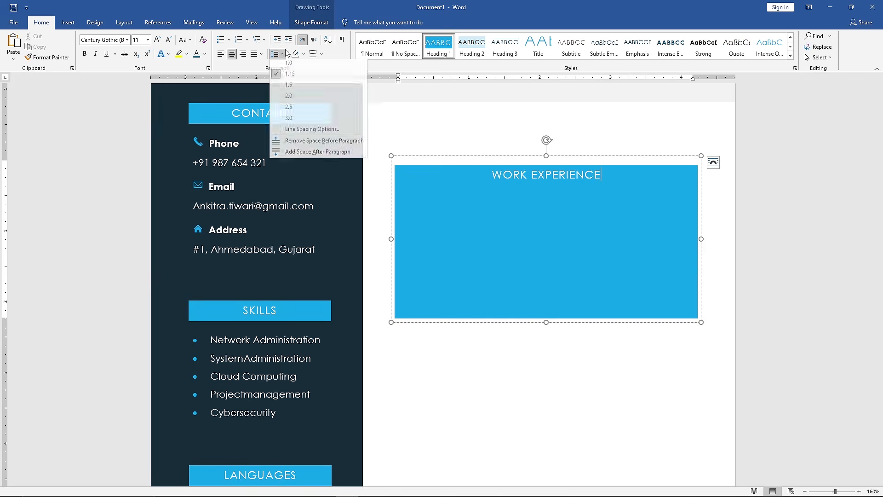
left_click(354, 155)
key("Return")
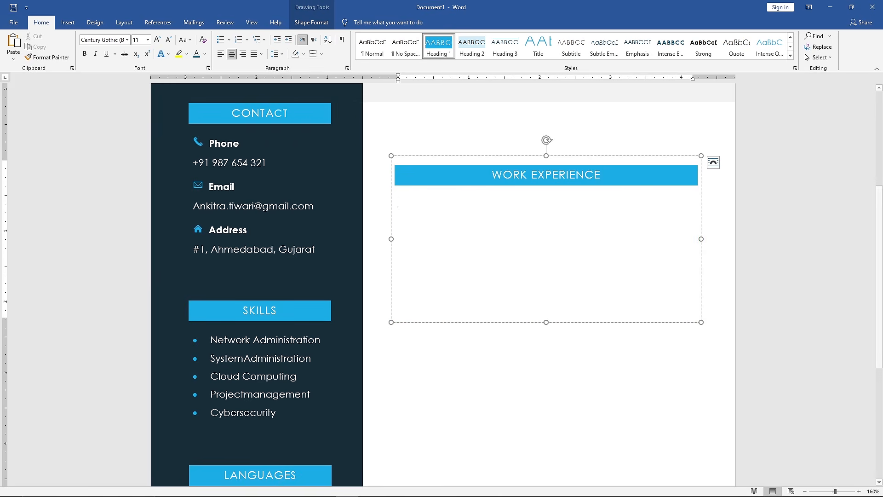
- Enter the first job on three lines: IT Support Specialist, ABC Company | Ahmedabad, Gujarat, and Jan 2022 – Jan 2024
type("IT Support Specialist")
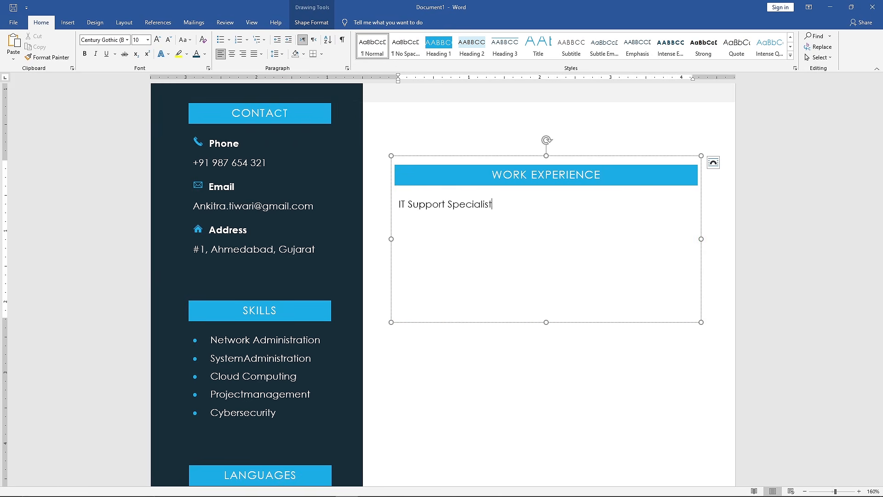
key("Return")
type("ABC Co")
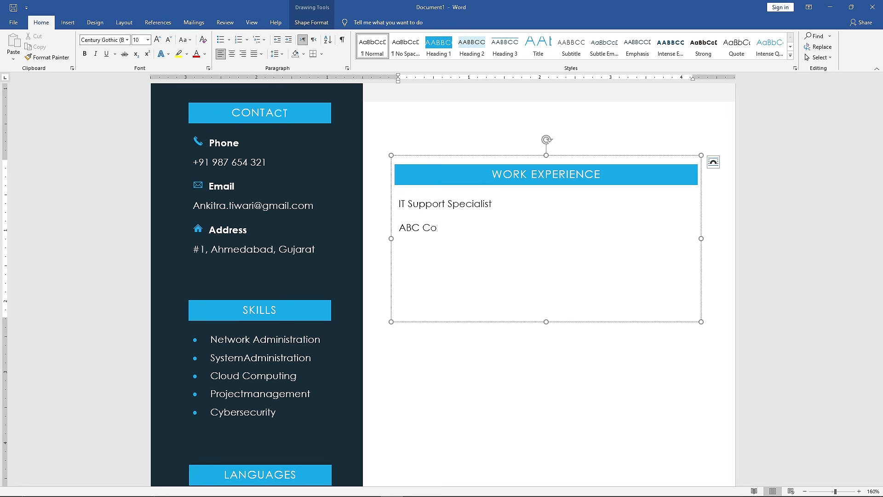
type("mpany | Ahmedabad, Gujarat Jan")
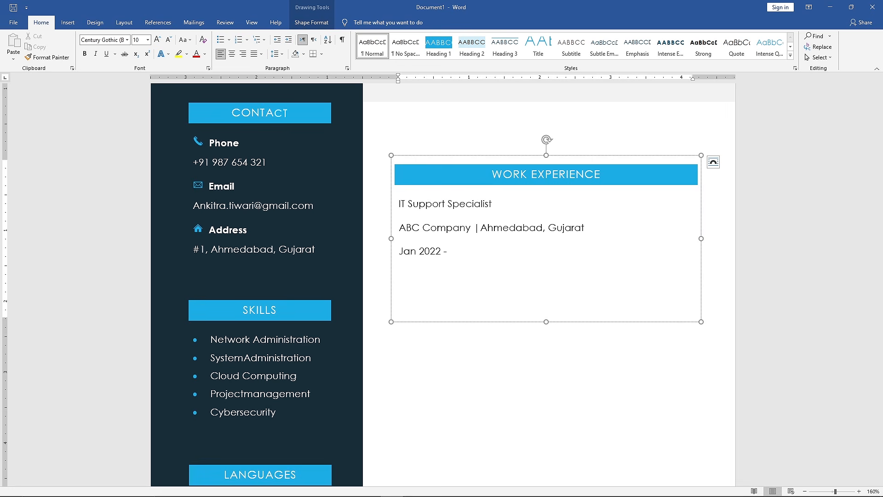
type(" 2022 – Jan 2024")
- Apply the Intense Emphasis style to the IT Support Specialist job title and remove the space after it
mouse_move(408, 204)
left_mouse_down()
mouse_move(492, 204)
mouse_move(399, 204)
left_mouse_up()
left_click(671, 46)
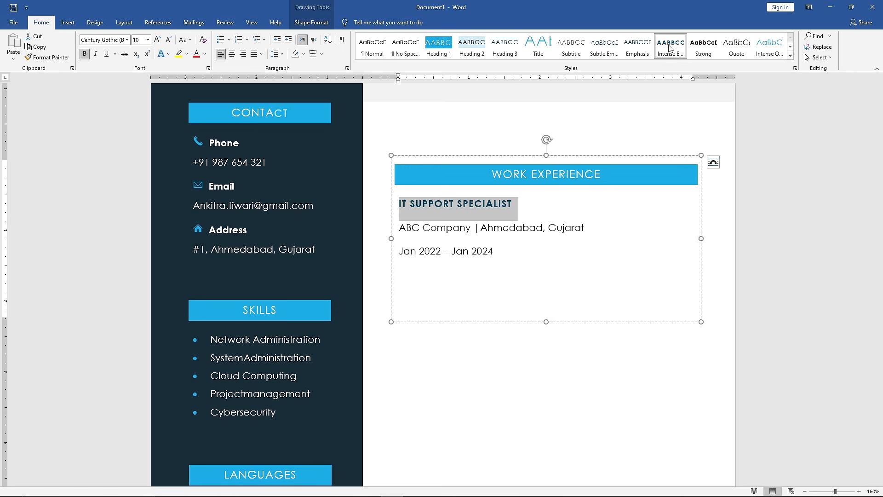
left_click(282, 54)
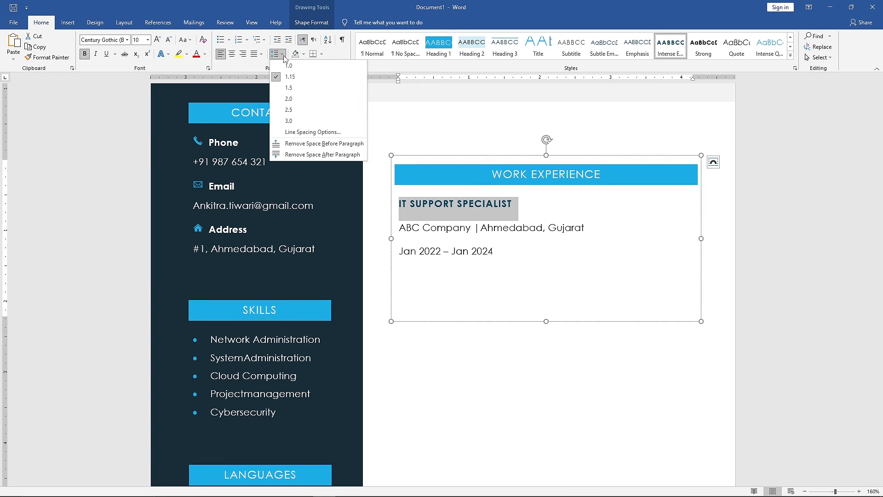
left_click(361, 153)
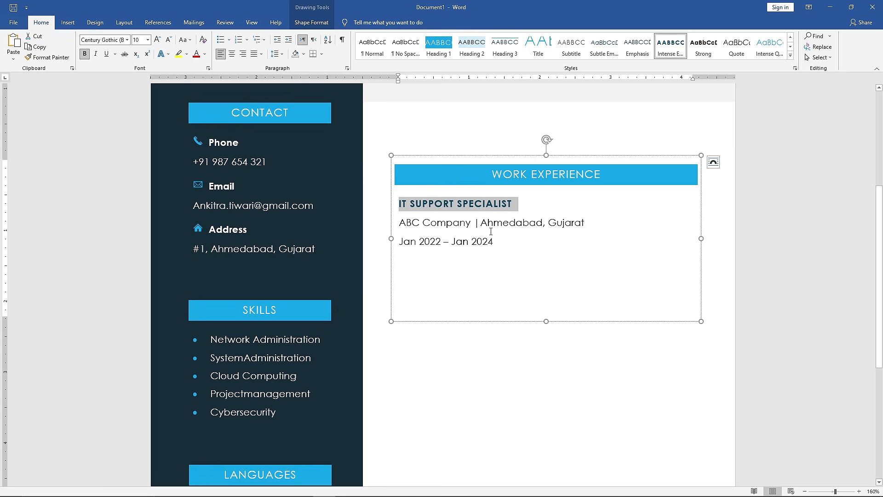
- Remove the space after the company and date lines, and add space after the date line only
left_click_drag(494, 242, 400, 221)
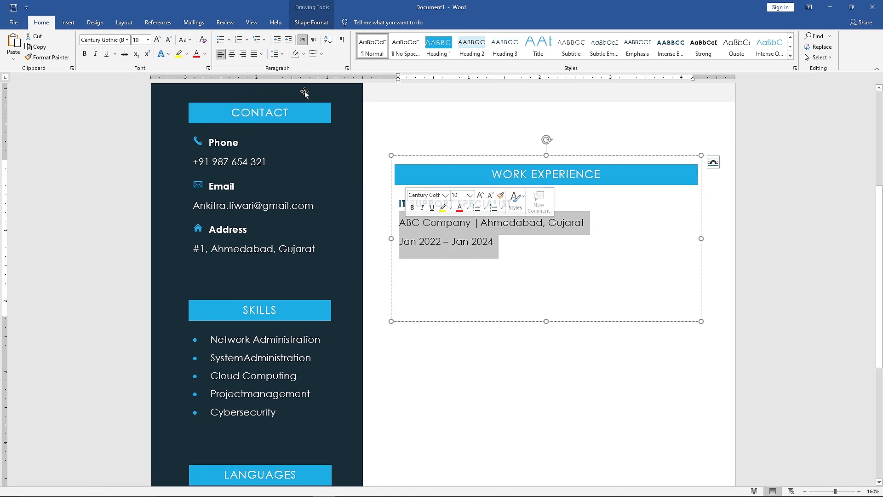
left_click(277, 53)
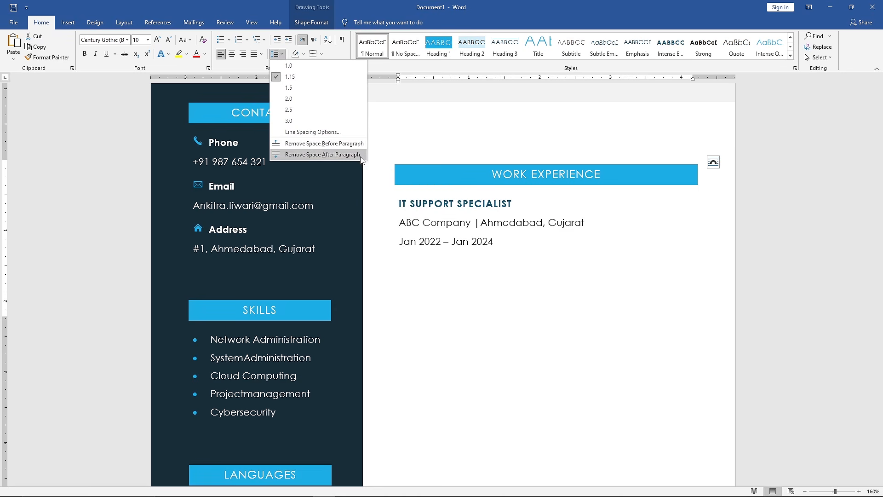
left_click(361, 155)
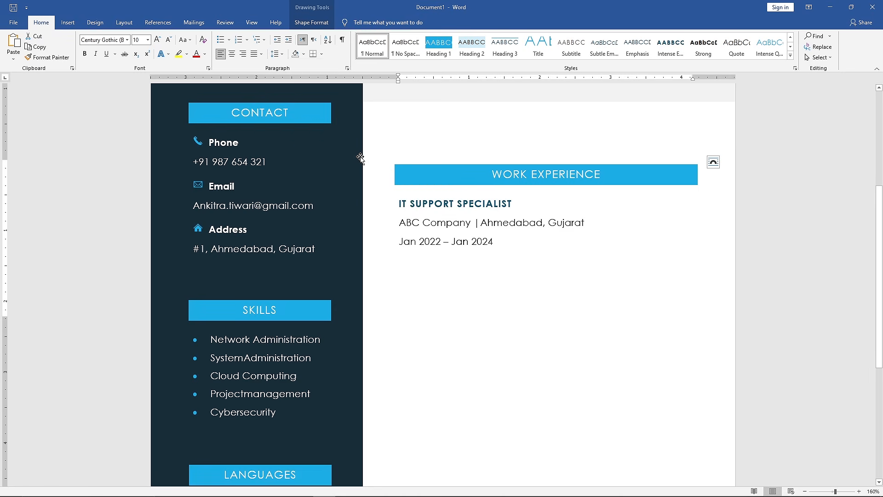
left_click(506, 243)
left_click(277, 54)
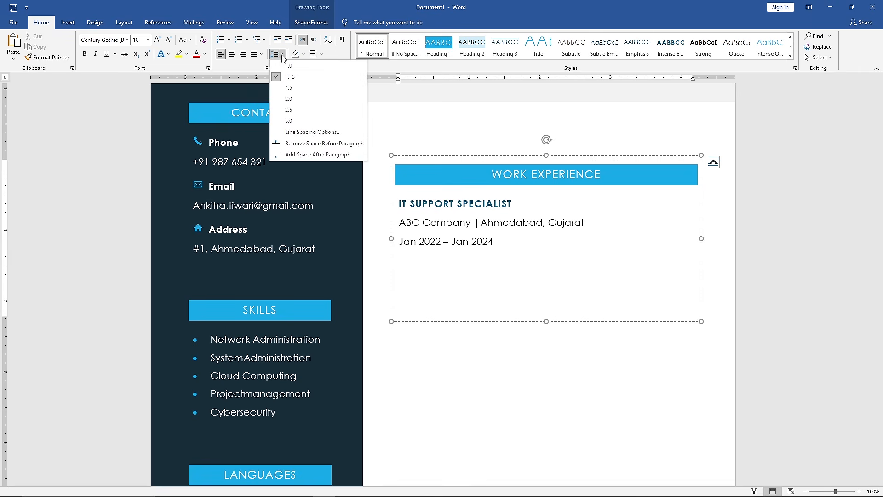
left_click(355, 153)
- Paste the job description starting "Troubleshooted diverse user technical issues" as a new paragraph below the dates and justify it
key("Return")
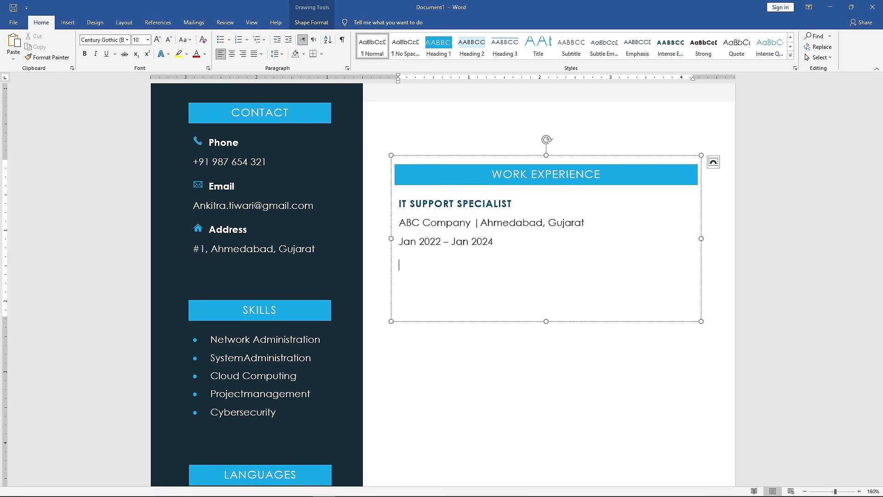
type("Troubleshooted diverse user technical issues (phone, email, in-person). Ensured optimal computer system performance through hardware/software maintenance and optimization. Supported seamless IT infrastructure operation.")
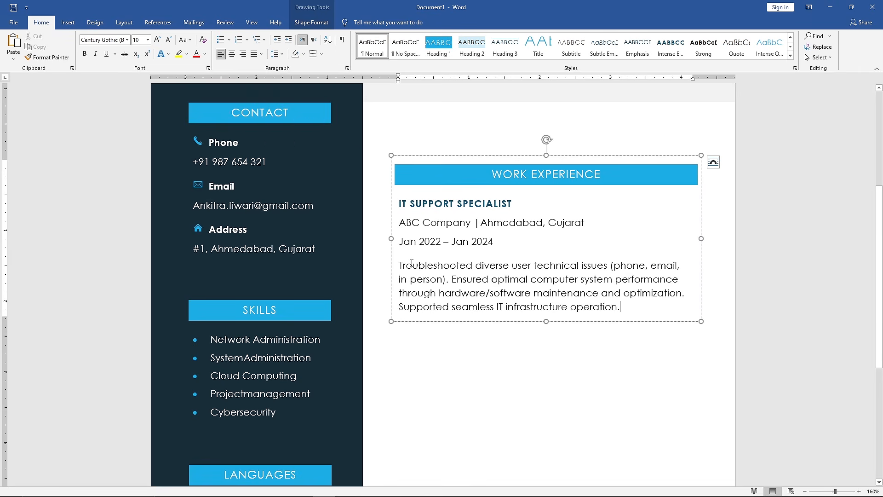
left_click_drag(592, 305, 399, 266)
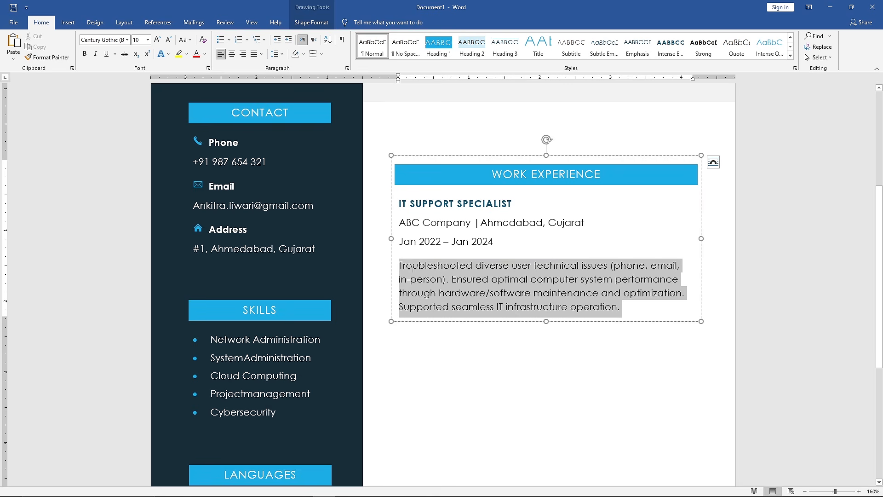
left_click(261, 54)
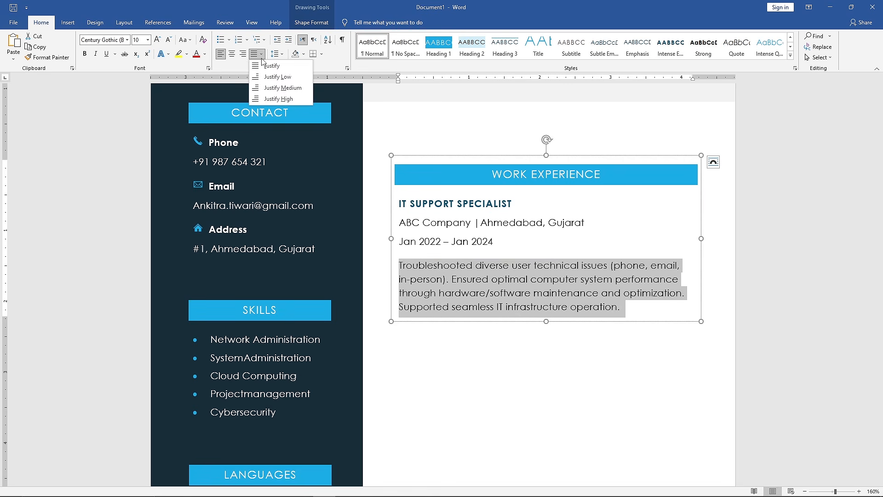
left_click(292, 66)
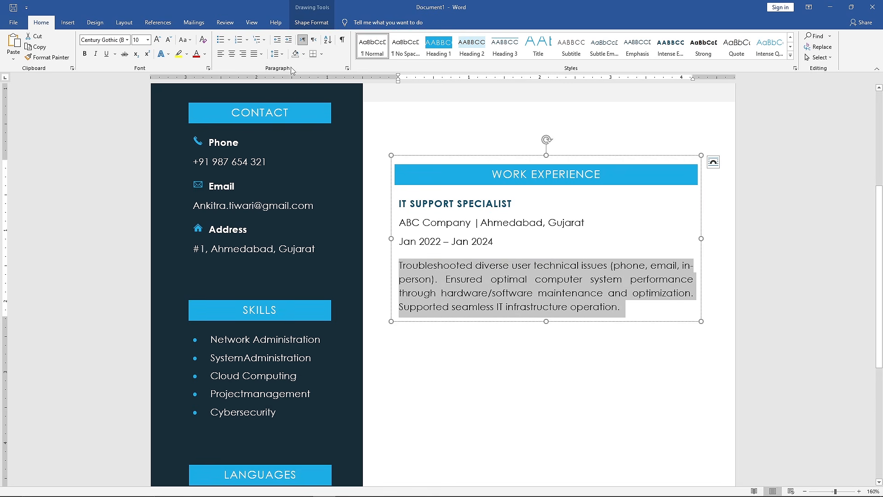
- Extend the Work Experience text box downward and paste a copy of the whole job entry below the first, separated by a blank line
left_click_drag(546, 321, 546, 482)
scroll(546, 474, "down", 1)
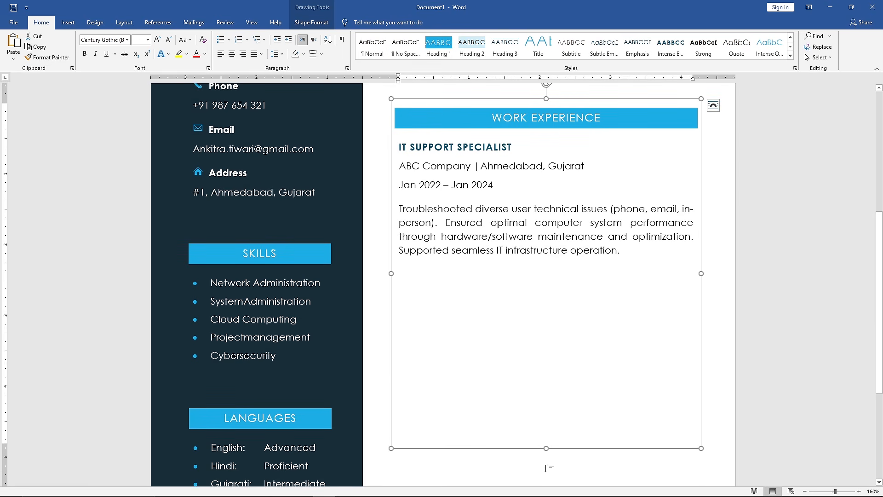
left_click_drag(622, 252, 403, 152)
key("ctrl+c")
left_click(626, 250)
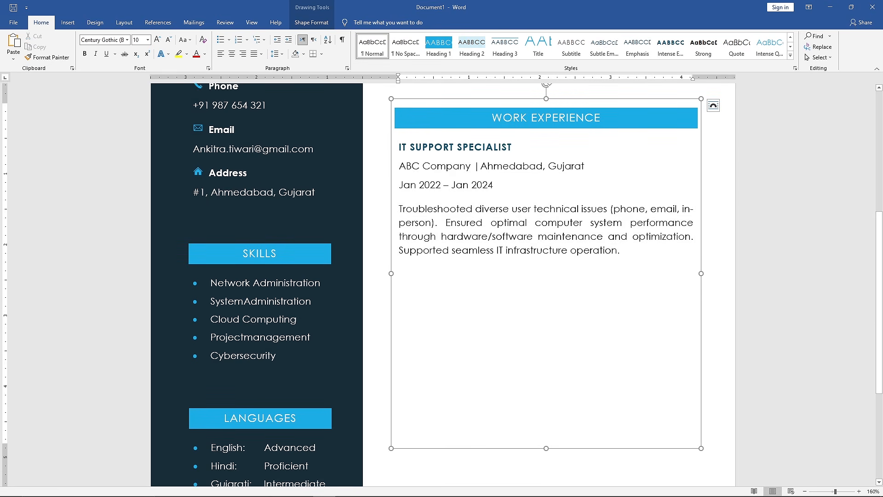
key("Return")
key("Return")
key("ctrl+v")
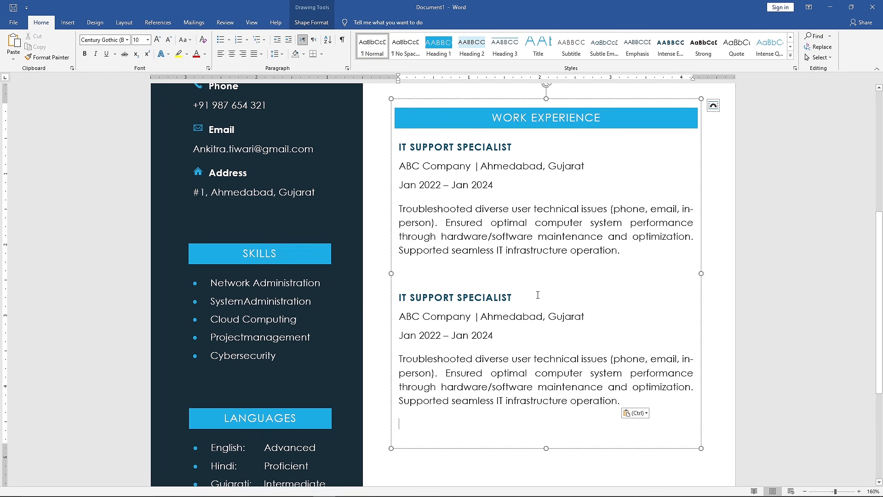
- Change the second job entry's title to NETWORK ADMINISTRATOR, its company to XYZ Company and its location to Chennai, Tamil Nadu
left_click_drag(516, 297, 399, 298)
type("NETWORK ADMIN")
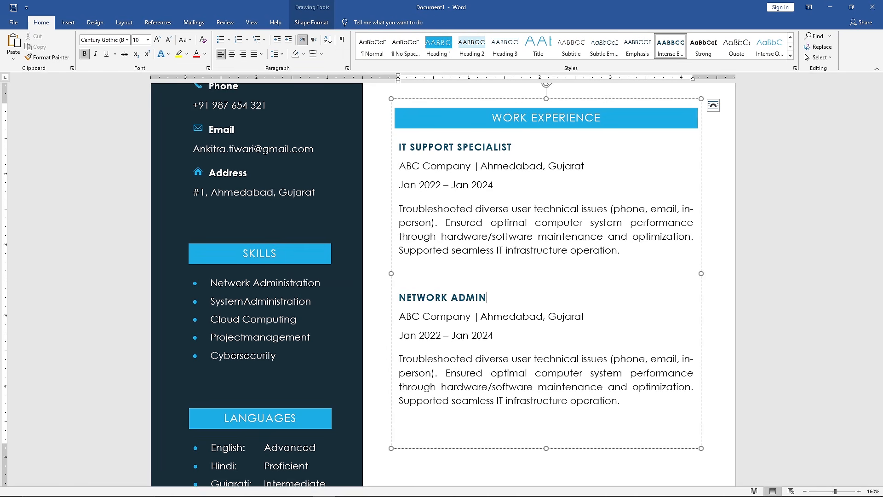
type("ISTRATOR")
double_click(405, 317)
type("XYZ")
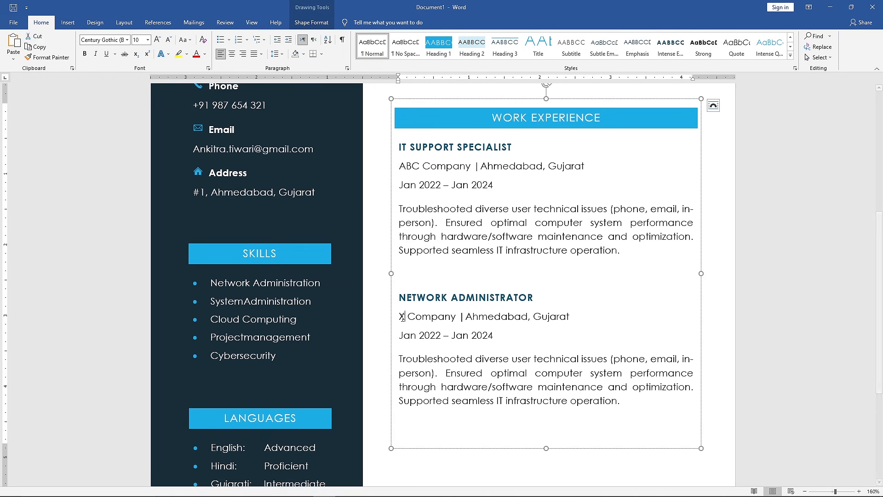
left_click_drag(580, 316, 477, 317)
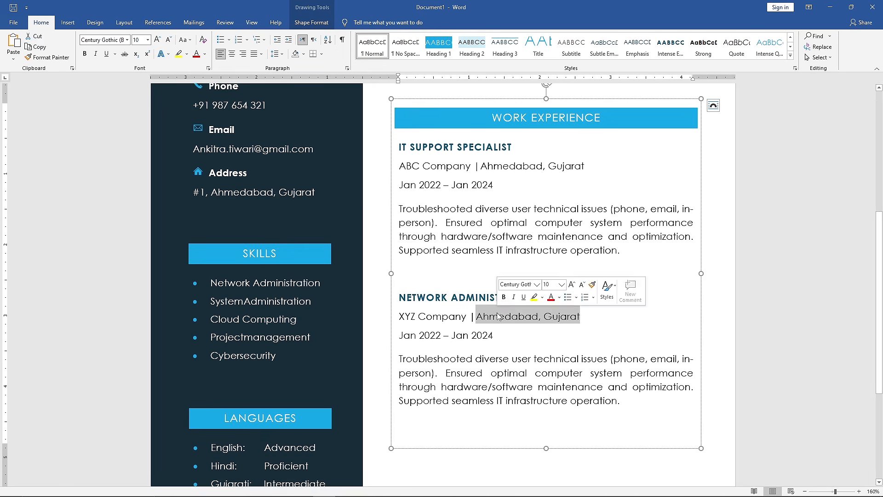
type("Chennai, Tamil N")
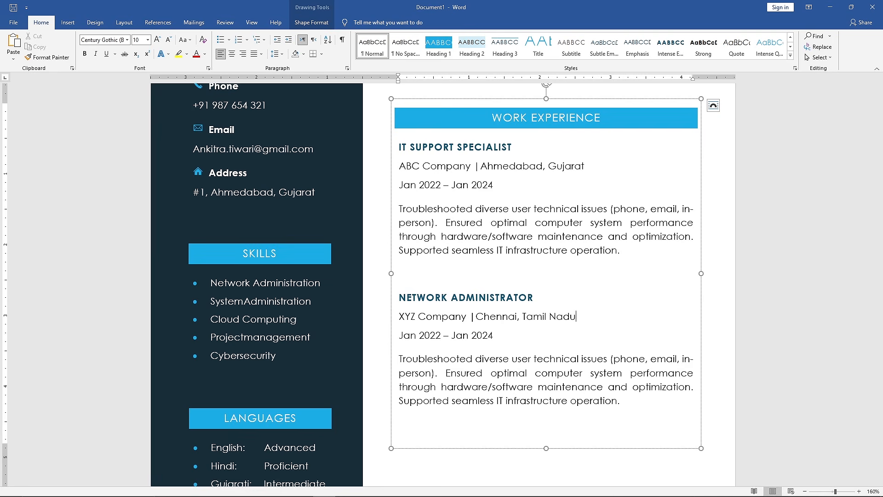
- Set the second job's employment period to Jan 2020 – Dec 2021
left_click(442, 335)
key("BackSpace")
type("0")
left_click_drag(493, 335, 453, 335)
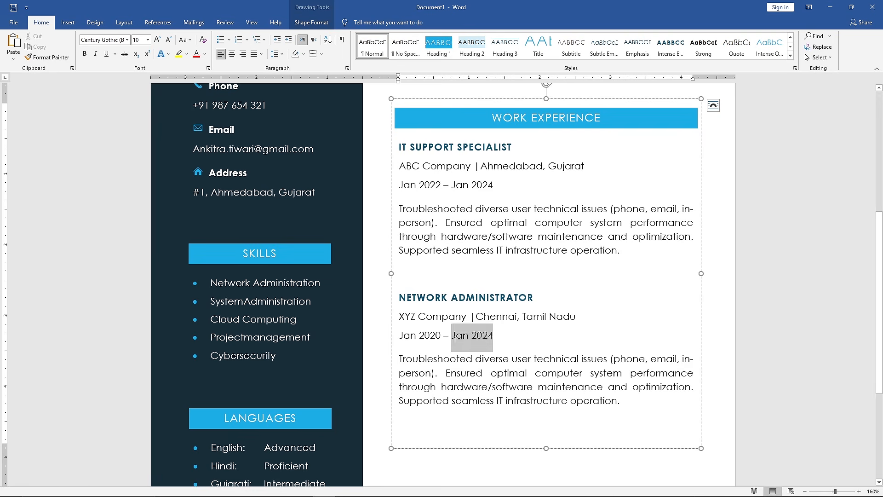
key("BackSpace")
type("Dec")
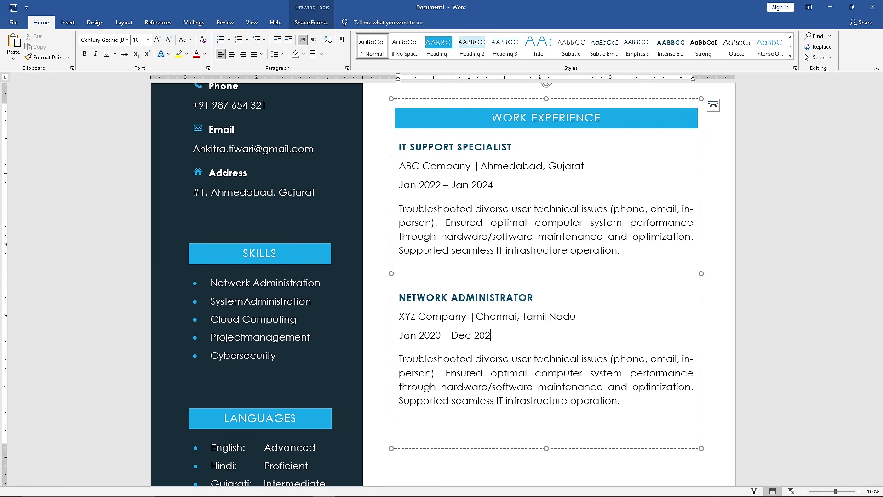
- Replace the second job's description with the copied paragraph starting "Ensured optimal network performance by proactively monitoring"
left_click_drag(628, 402, 399, 359)
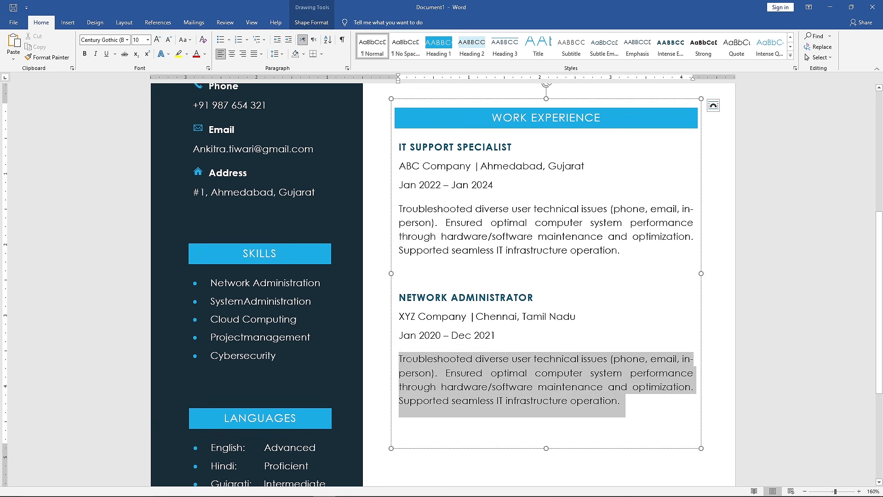
key("BackSpace")
type("Ensured optimal network performance by proactively monitoring and troubleshooting diverse network components (routers, switches, firewalls, etc.), minimizing downtime and maintaining user productivity.")
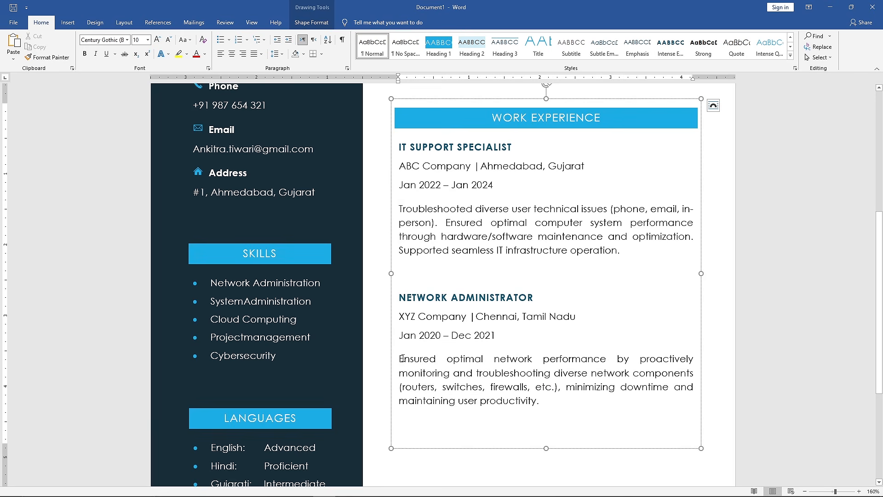
- Indent both job entries by one tab stop and draw a straight vertical line about 4.1" tall along their left side
left_click_drag(550, 403, 399, 151)
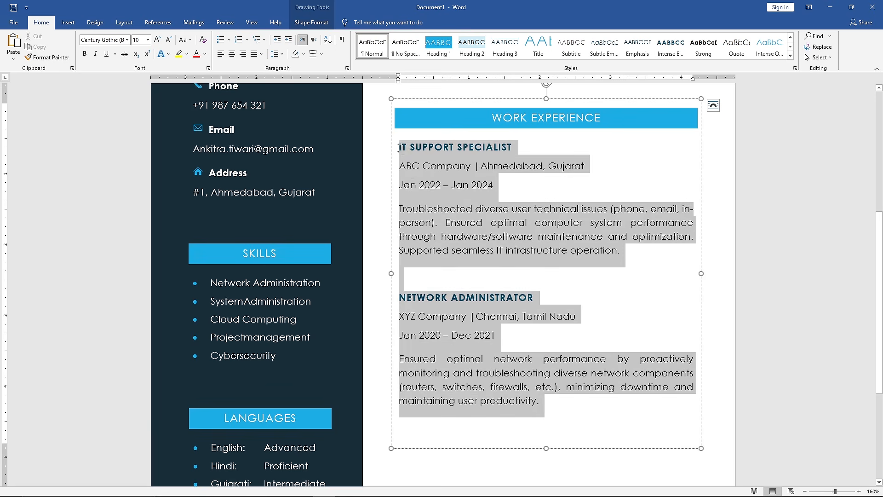
key("Tab")
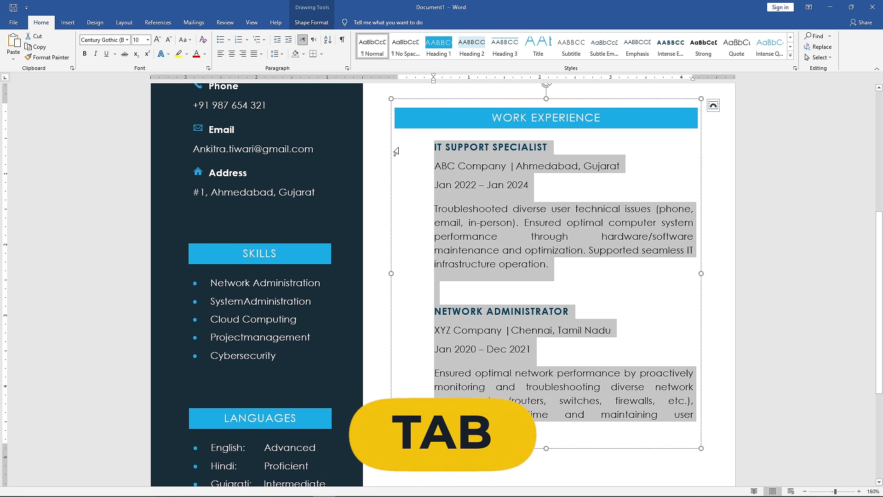
left_click(75, 25)
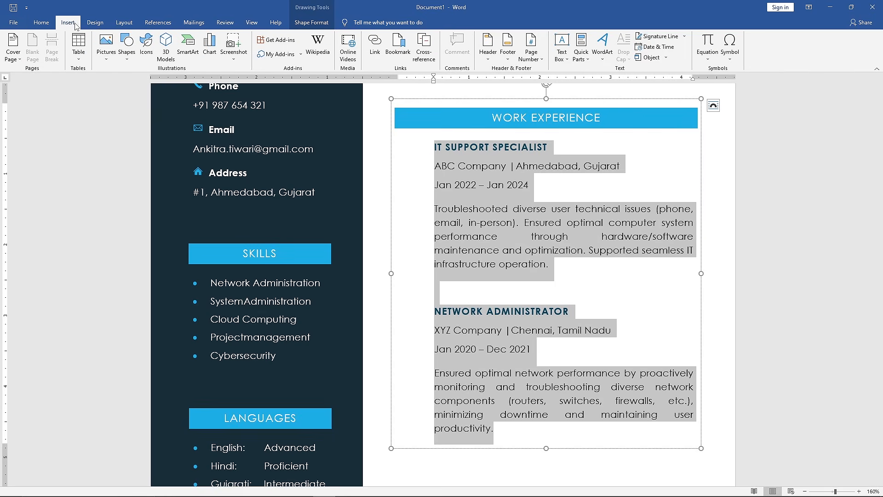
left_click(131, 58)
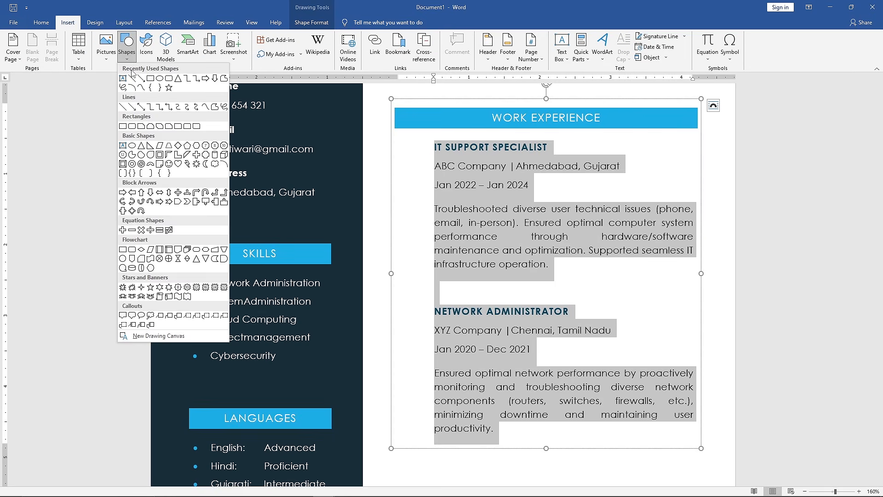
left_click(122, 109)
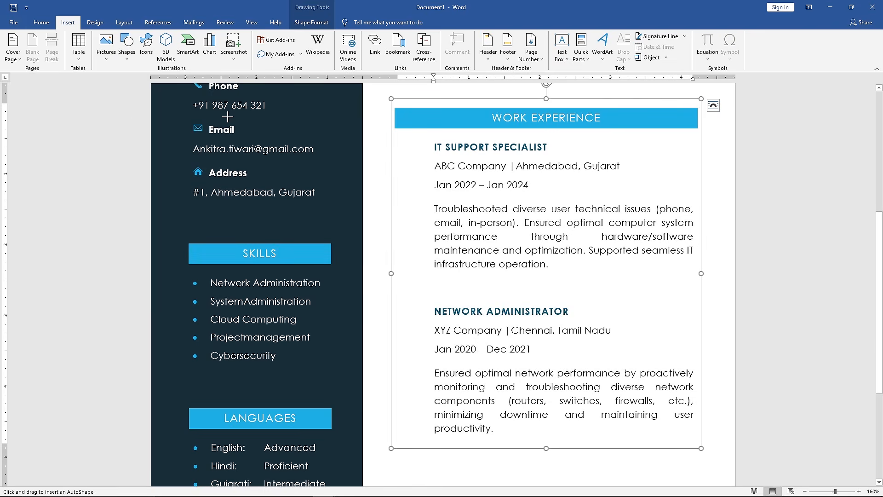
left_click_drag(401, 142, 408, 200)
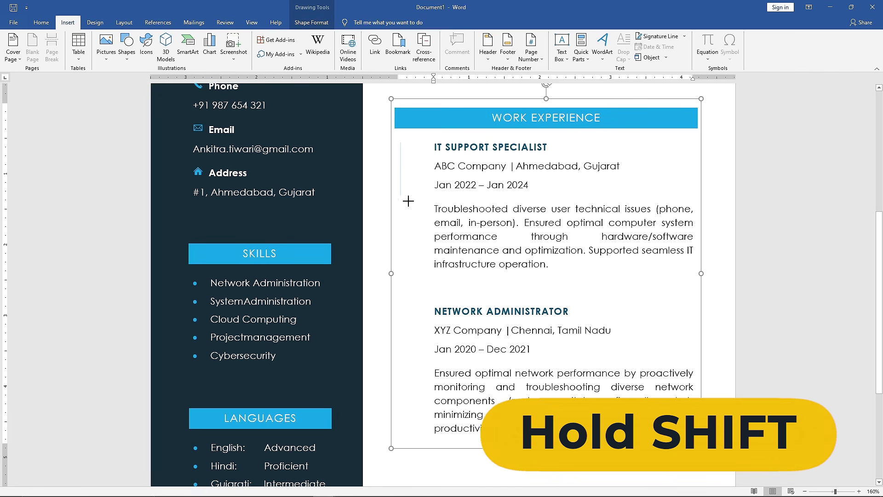
left_click_drag(407, 278, 407, 386)
left_click_drag(408, 433, 406, 436)
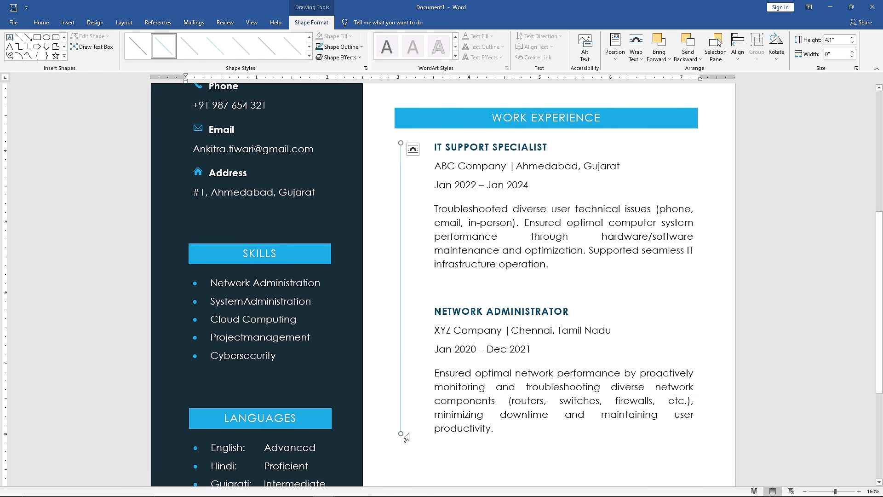
- Give the vertical timeline line the lightest blue theme tint and a weight of 2¼ pt
left_click(362, 47)
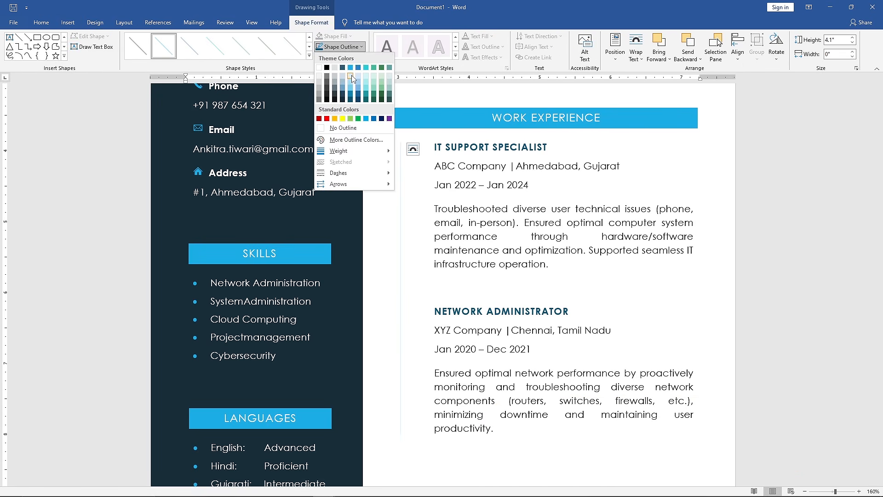
left_click(351, 76)
left_click(363, 48)
mouse_move(363, 151)
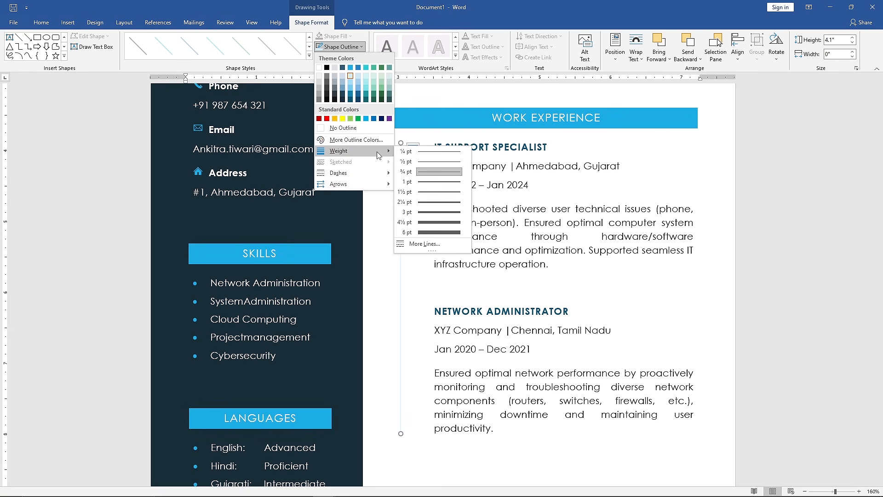
left_click(448, 203)
- Draw a circle at the upper end of the timeline line and set its height and width to 0.1"
scroll(409, 168, "up", 15, "ctrl")
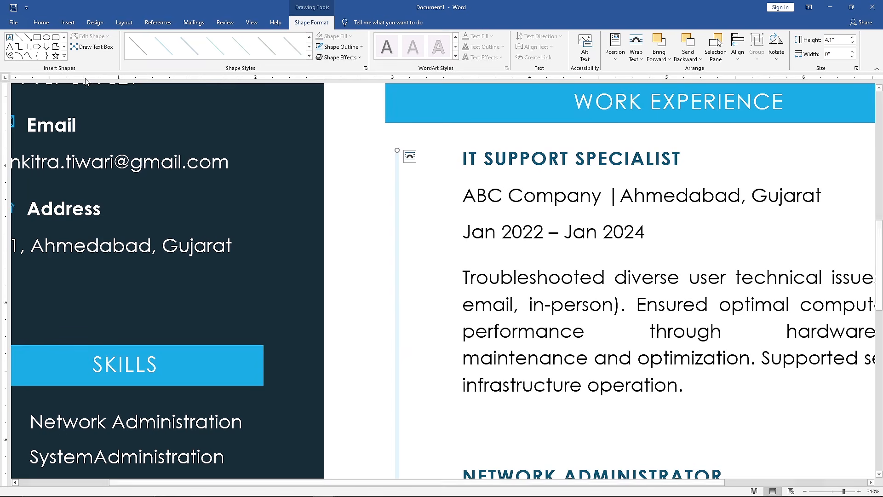
left_click(65, 57)
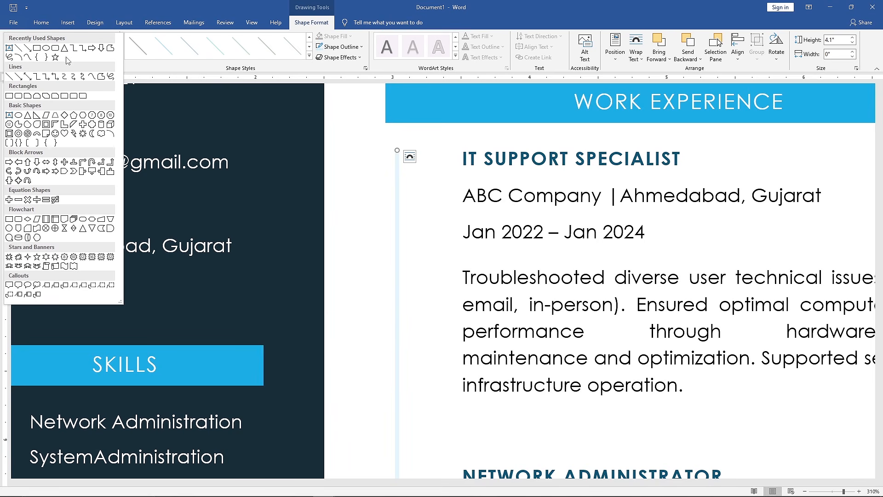
left_click(19, 115)
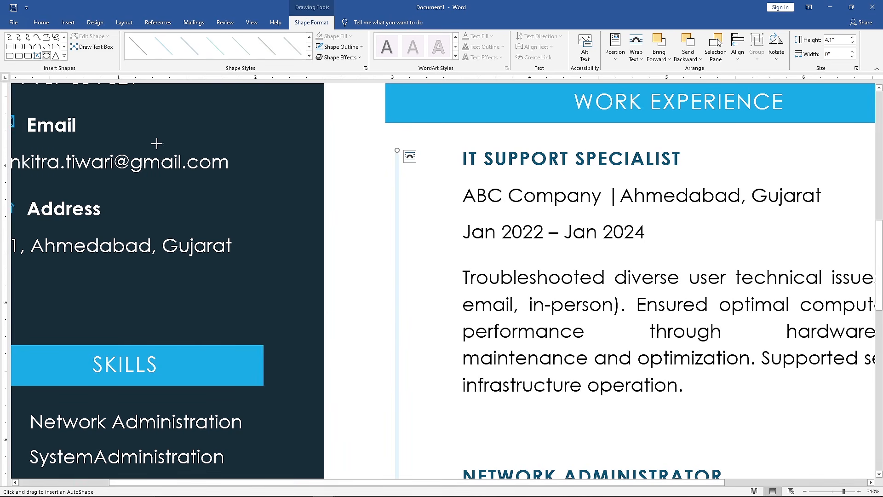
left_click_drag(385, 149, 418, 178)
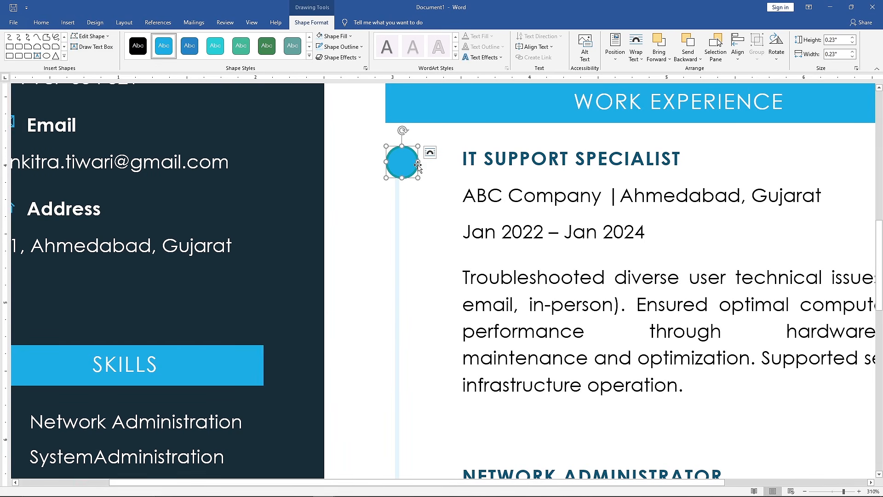
left_click(853, 46)
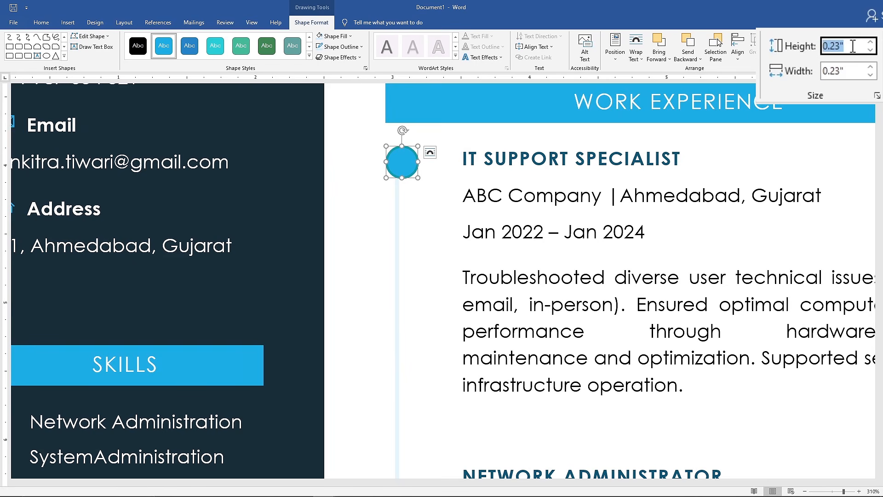
type("0.1")
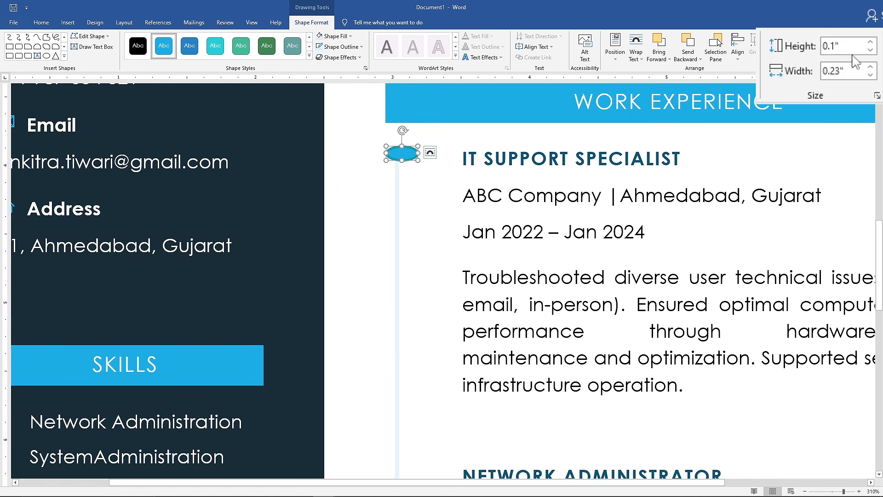
key("Tab")
type("0.1")
key("Return")
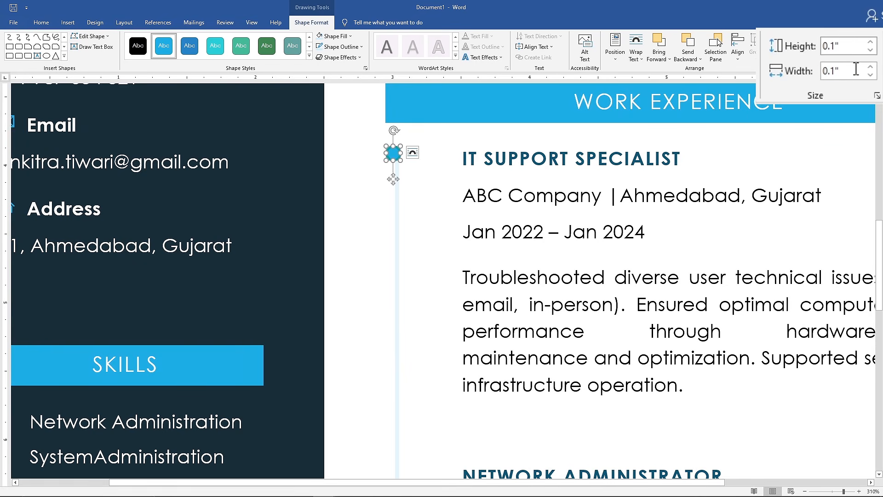
- Fill the small circle with the lightest blue theme tint and give it the darkest blue theme shade as outline
left_click(351, 36)
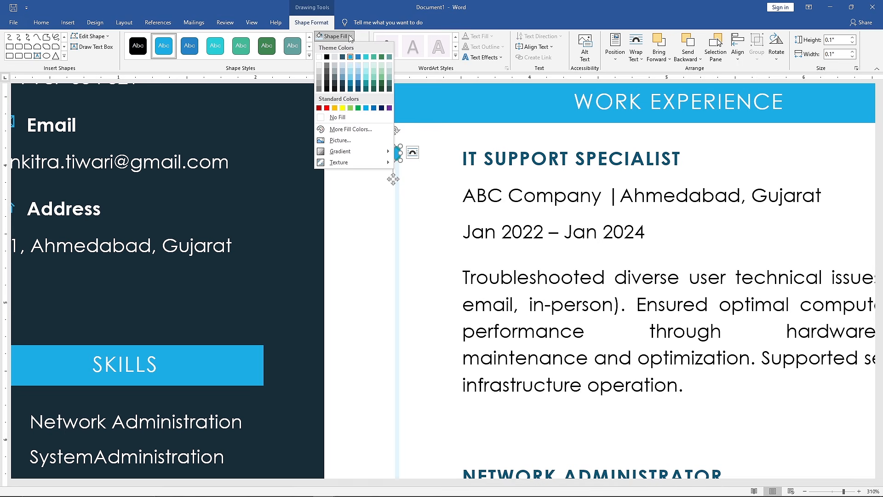
left_click(352, 67)
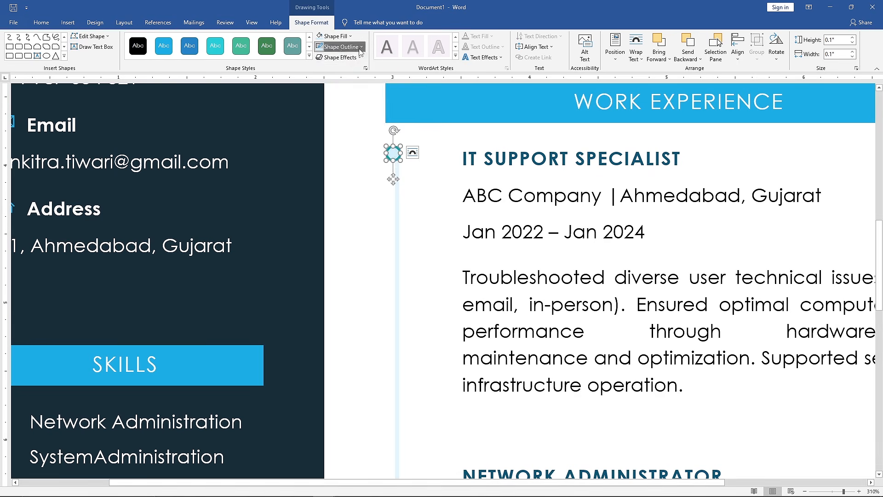
left_click(361, 48)
left_click(349, 98)
- Center the circle on the line beside the IT SUPPORT SPECIALIST title and place a copy level with NETWORK ADMINISTRATOR
left_click_drag(393, 157, 414, 469)
key("Down")
key("Down")
key("Down")
key("Down")
key("Down")
key("Down")
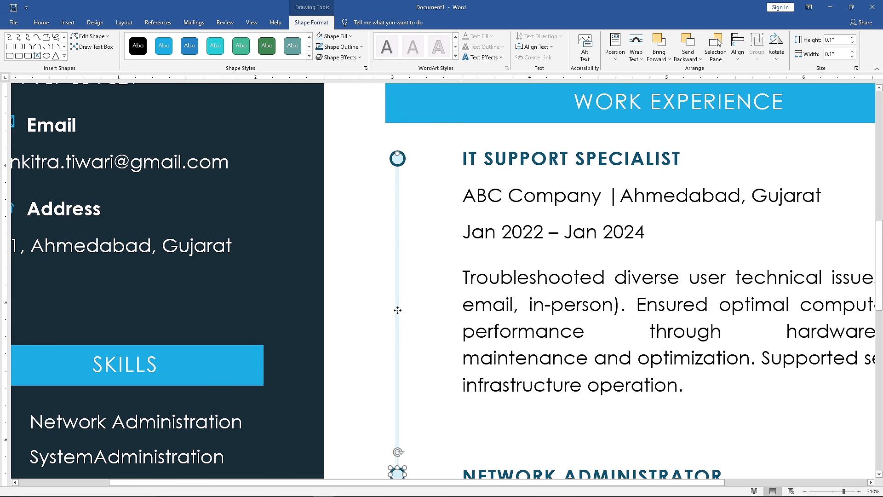
left_click(398, 314, "shift")
scroll(398, 316, "down", 3)
left_click_drag(399, 232, 398, 222)
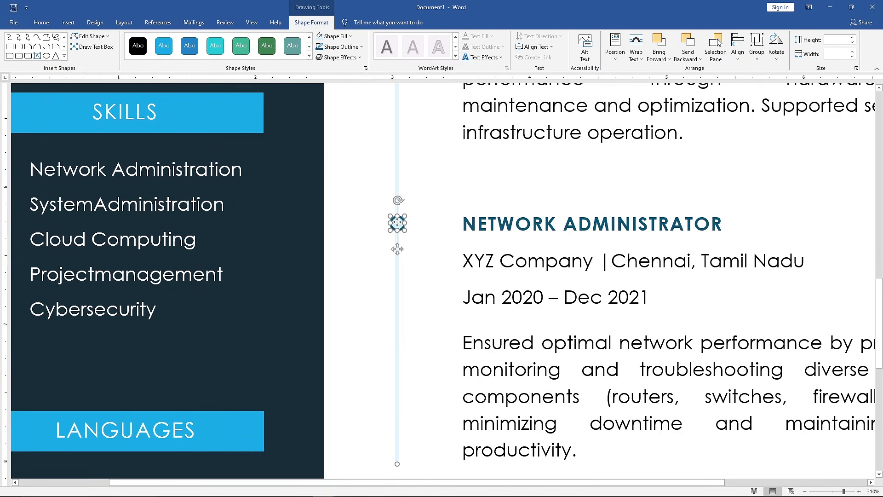
- Group the vertical timeline line with its two circles
scroll(400, 271, "down", 3)
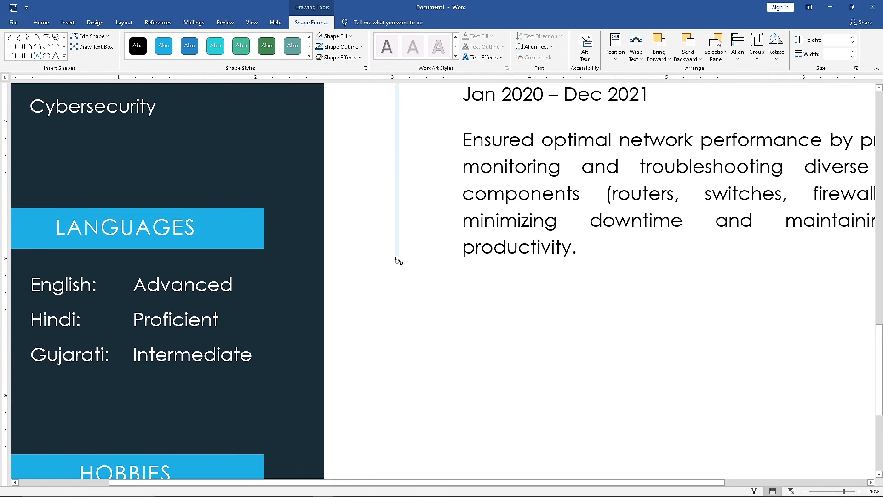
scroll(398, 256, "up", 3)
scroll(398, 256, "down", 4, "ctrl")
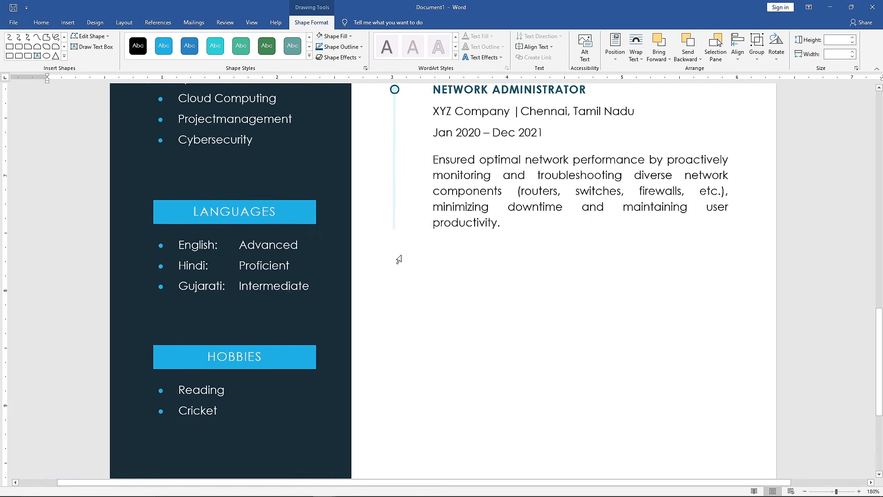
scroll(399, 259, "up", 5)
scroll(399, 260, "up", 1)
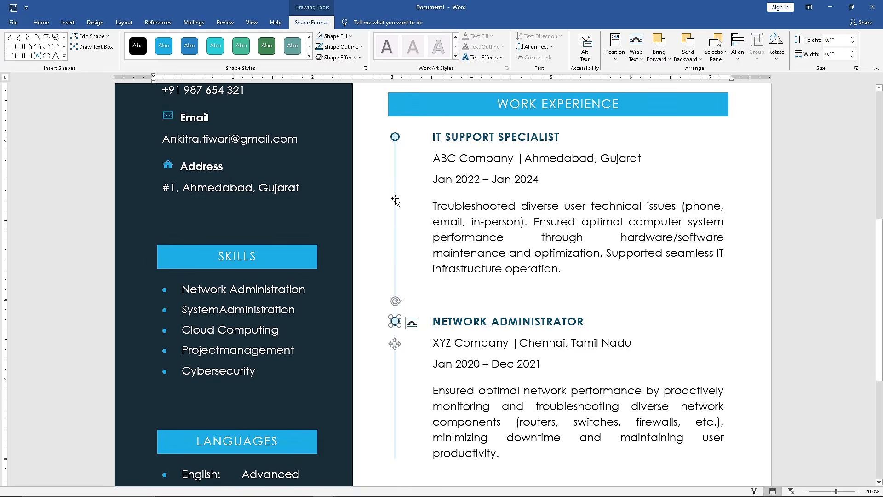
left_click(396, 138, "shift")
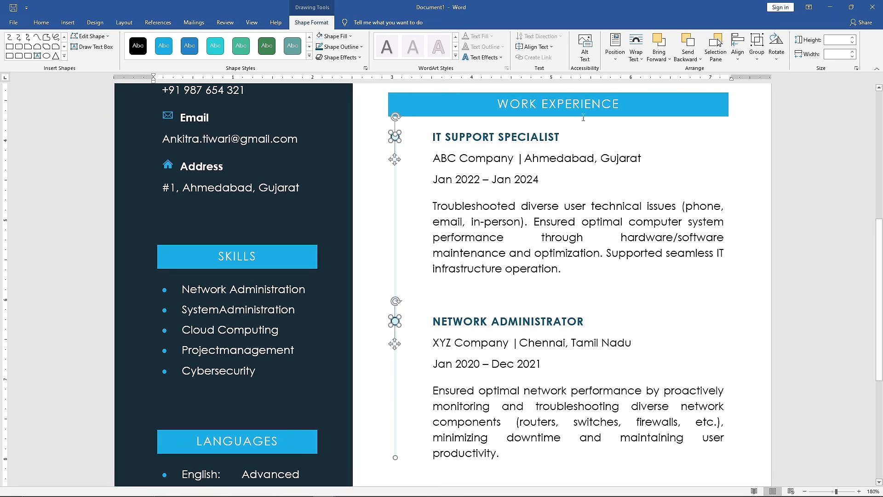
left_click(760, 60)
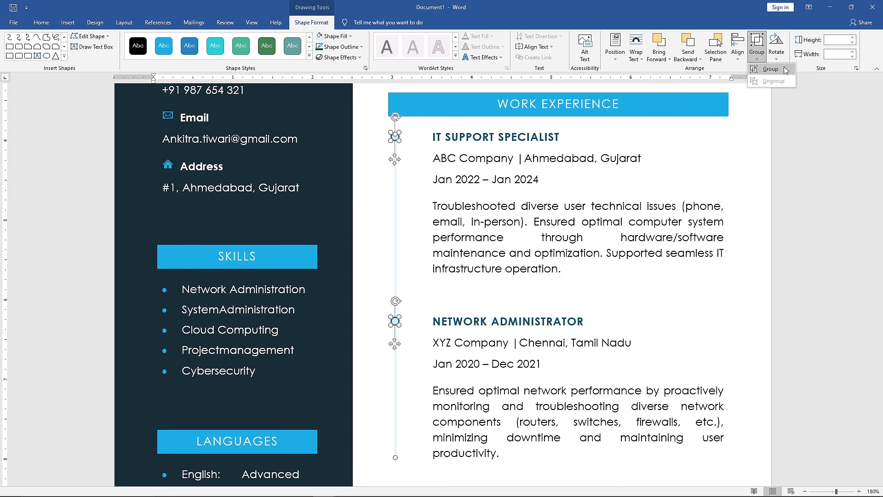
left_click(776, 68)
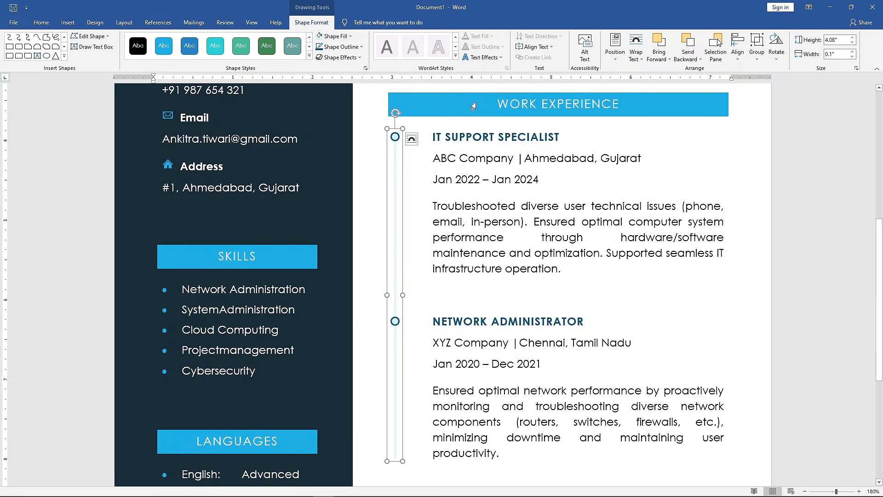
- Group the timeline with the WORK EXPERIENCE heading bar and the job entries text box
left_click(472, 106, "shift")
left_click(758, 56)
left_click(784, 70)
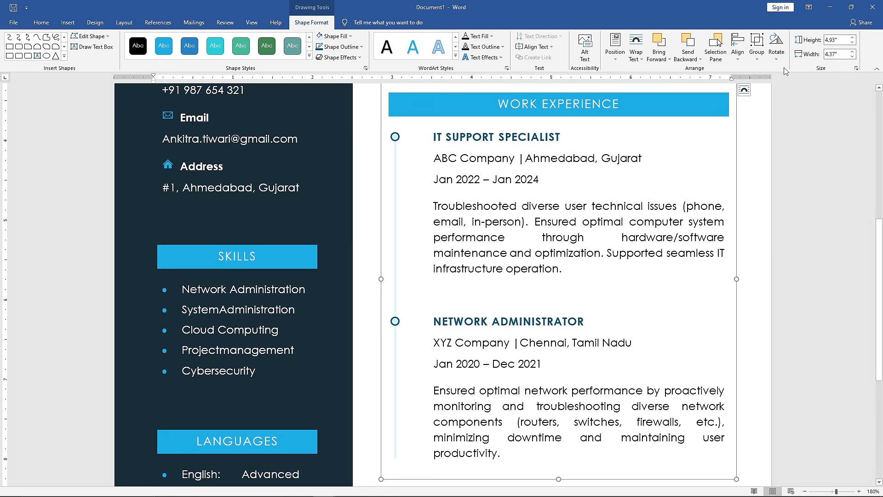
- Place a copy of the grouped WORK EXPERIENCE section directly below the original, aligned with it
scroll(601, 168, "down", 5)
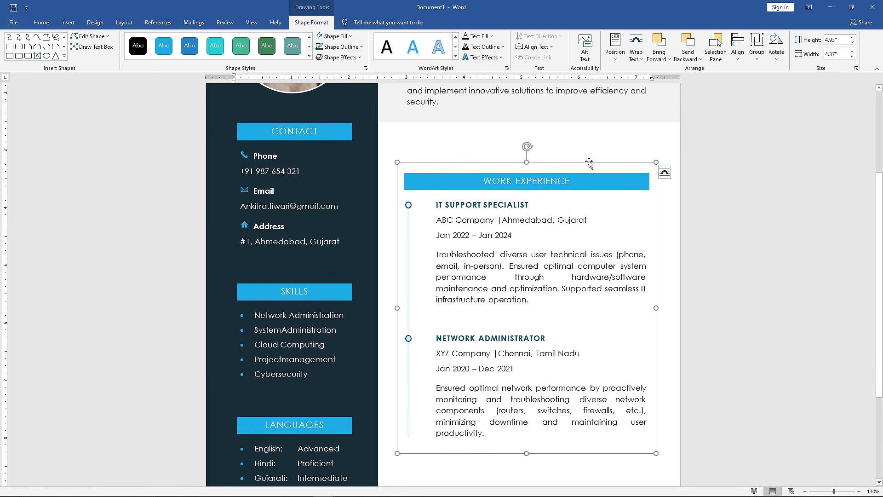
left_click_drag(589, 163, 581, 425)
left_click_drag(557, 283, 560, 325)
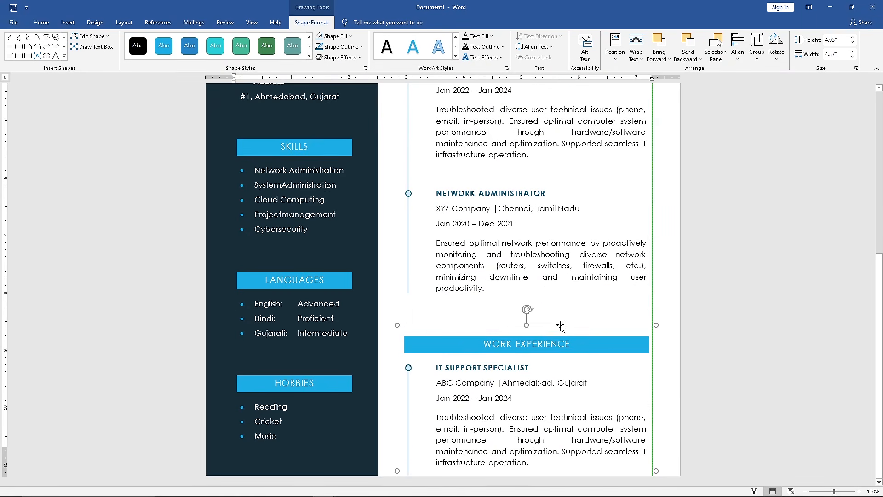
- Change the copied section's heading to EDUCATION
scroll(561, 324, "up", 11)
left_click_drag(706, 358, 543, 358)
type("ED")
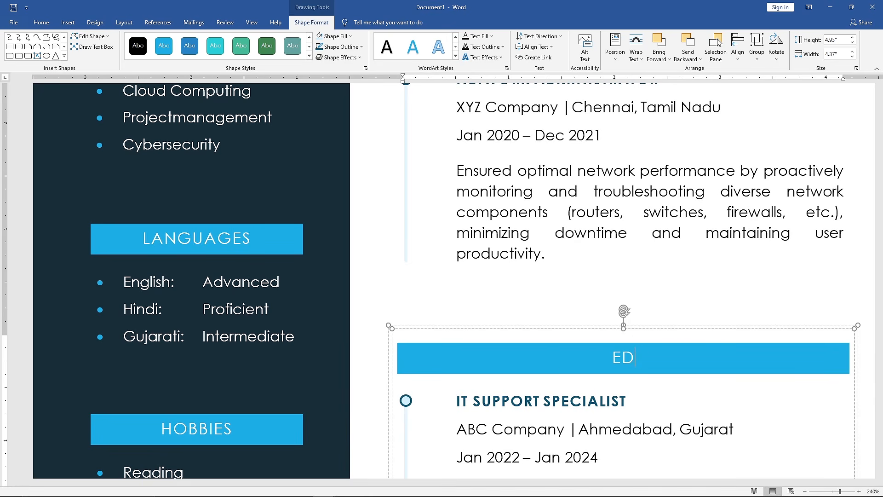
type("UCATION")
- Replace the first entry's title in the EDUCATION section with BACHELOR OF SCIENCE IN IT
scroll(450, 271, "down", 3)
left_click(451, 268)
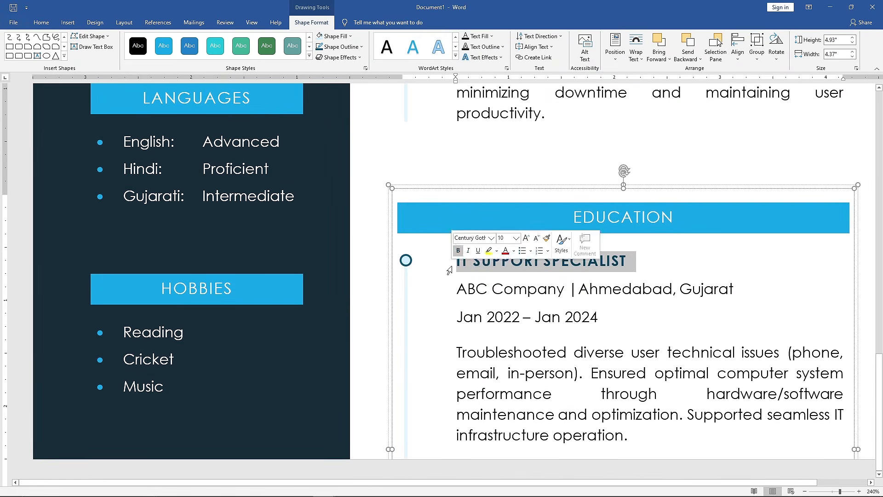
type("BACHELOR OF SCIENCE IN ")
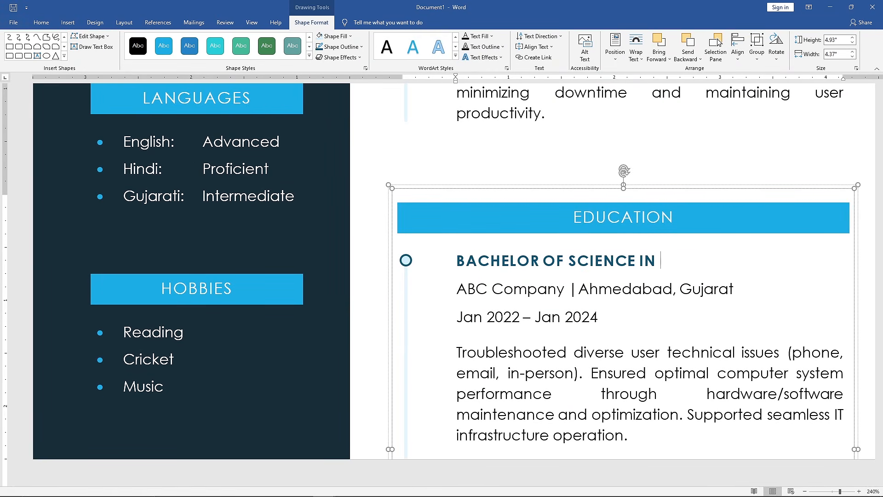
type("IT")
- Replace the company under the degree title with Guru Nanak College and start its location with Chennai
left_click_drag(456, 289, 564, 288)
type("Guru ")
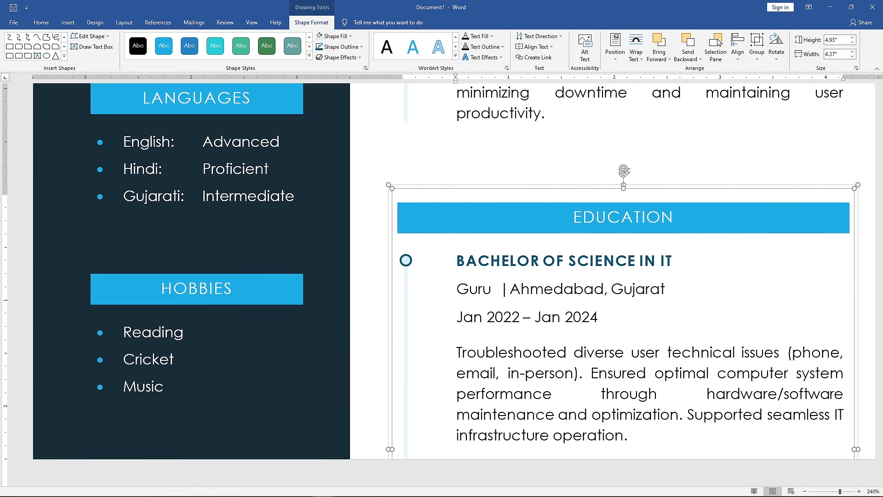
type("Nanak College")
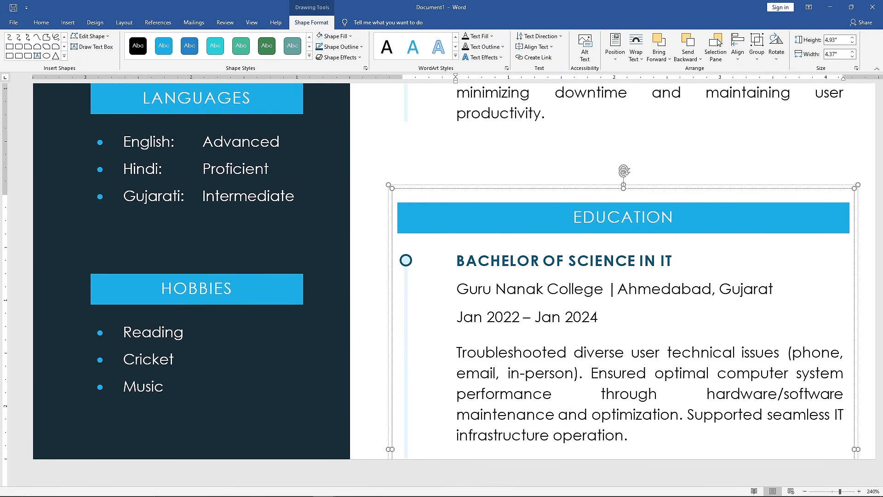
left_click_drag(618, 289, 774, 289)
type("Chennai,")
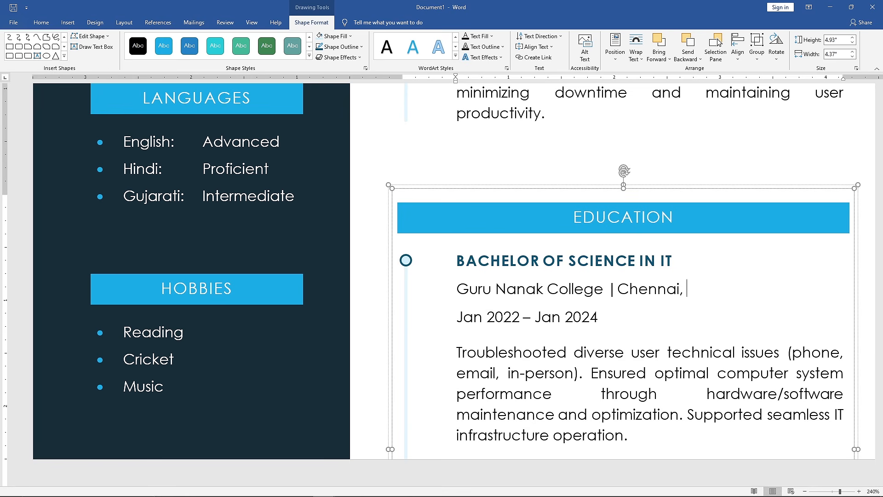